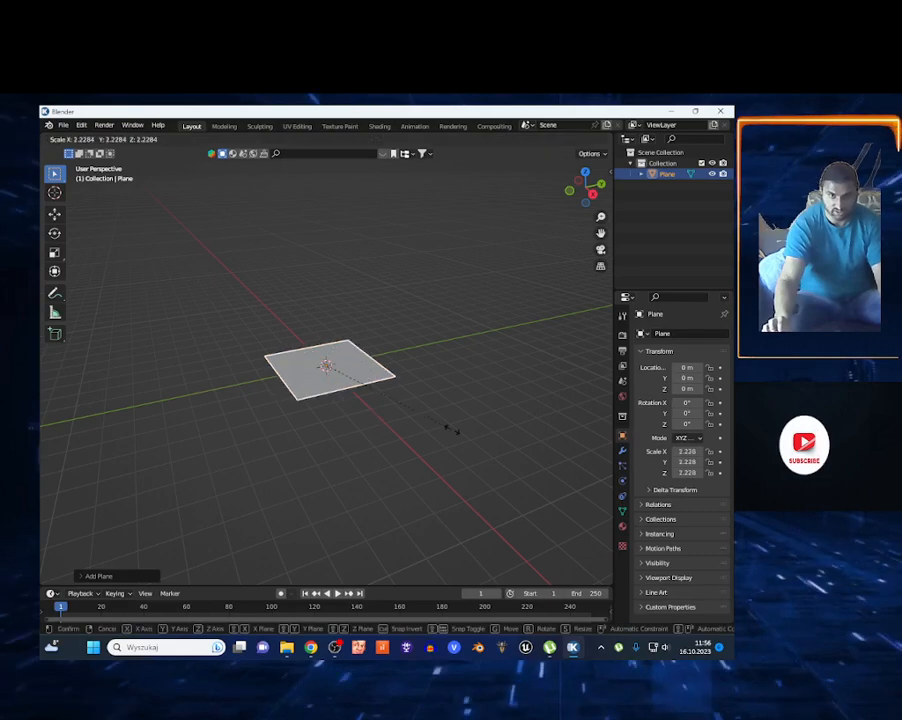
Scale the plane to about 2.95 and move it to about 6.19 m in X and 3.27 m in Z.
left_click(505, 422)
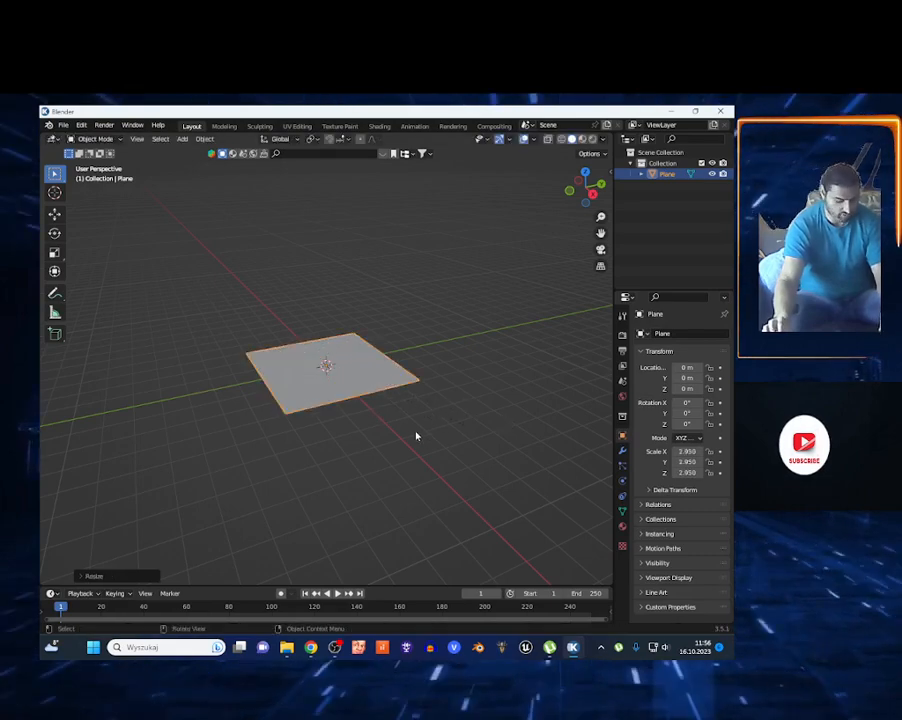
key("g")
key("x")
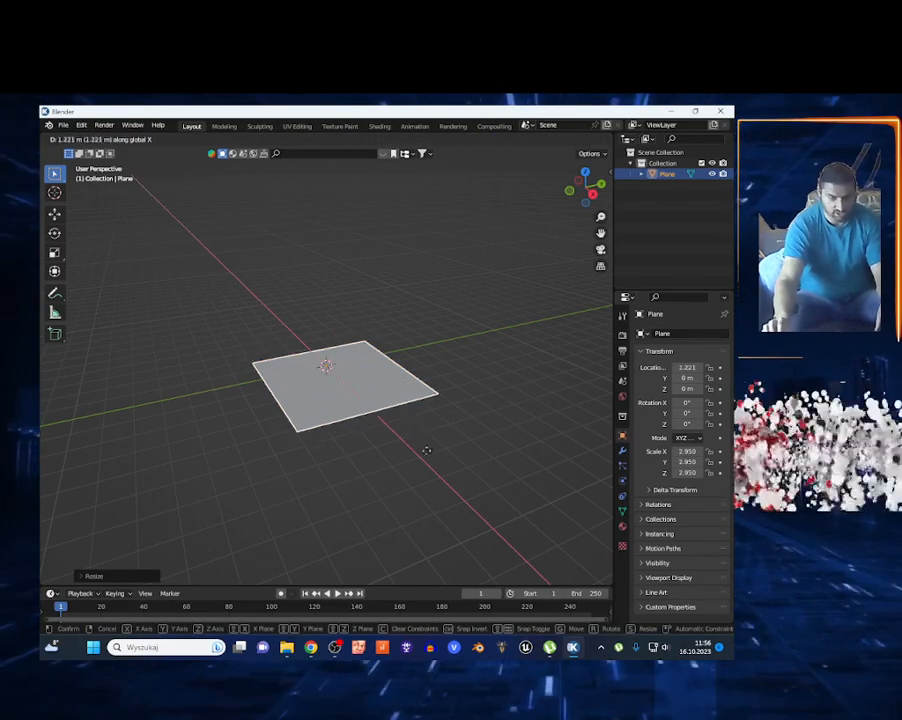
left_click(516, 494)
key("g")
key("z")
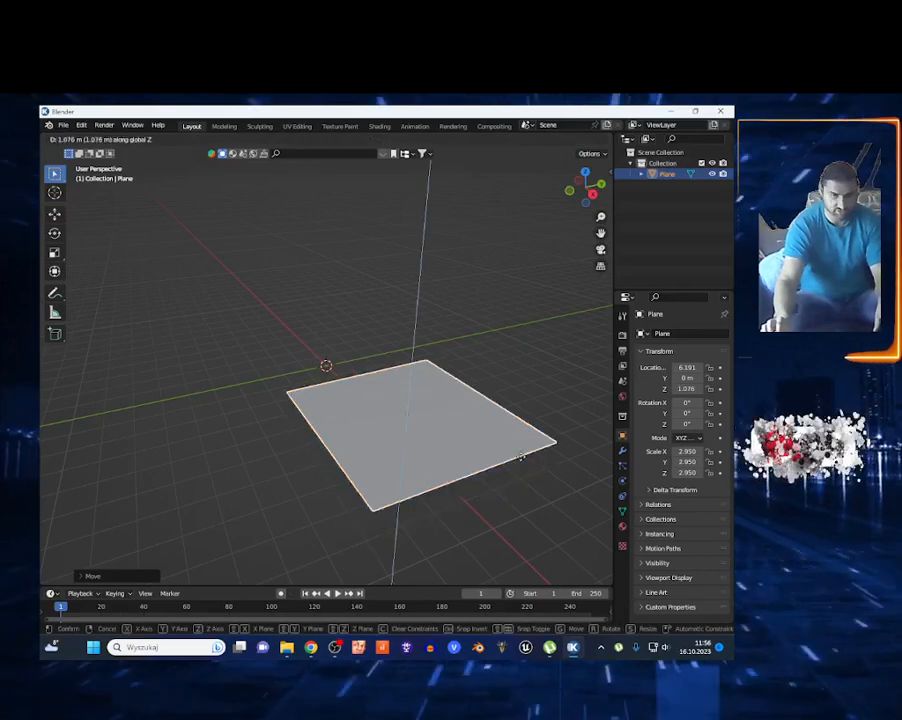
left_click(548, 405)
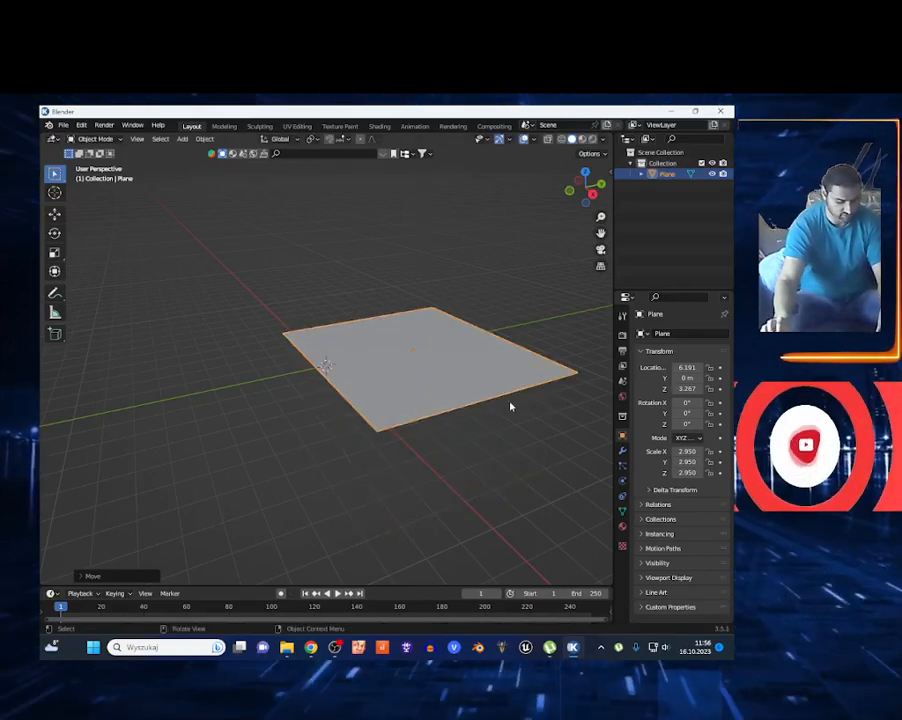
Tilt the plane to about -49.8° around the Y axis.
key("n")
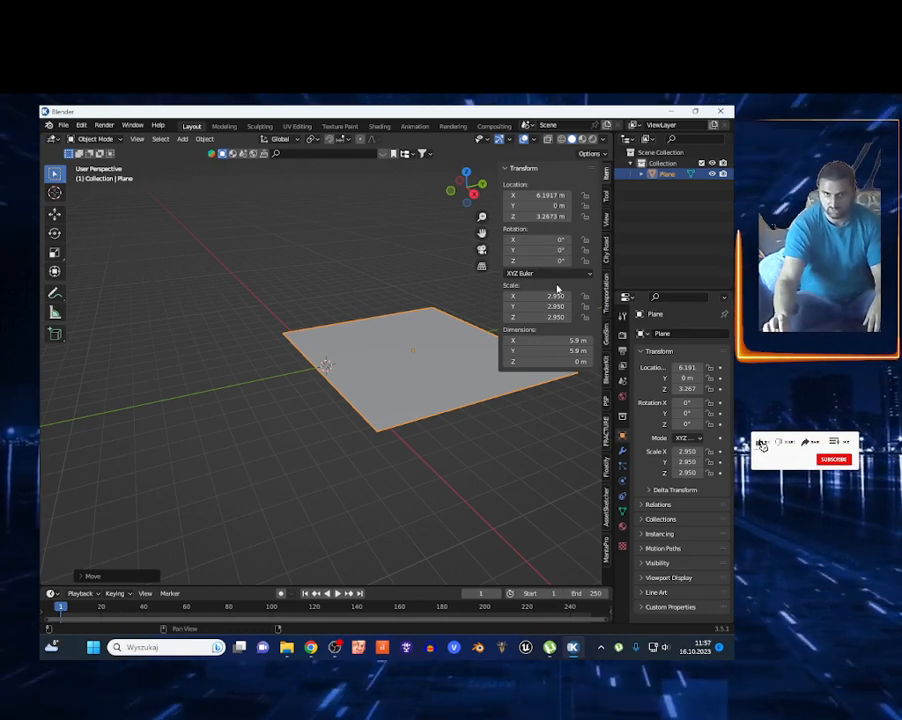
left_click_drag(553, 250, 530, 249)
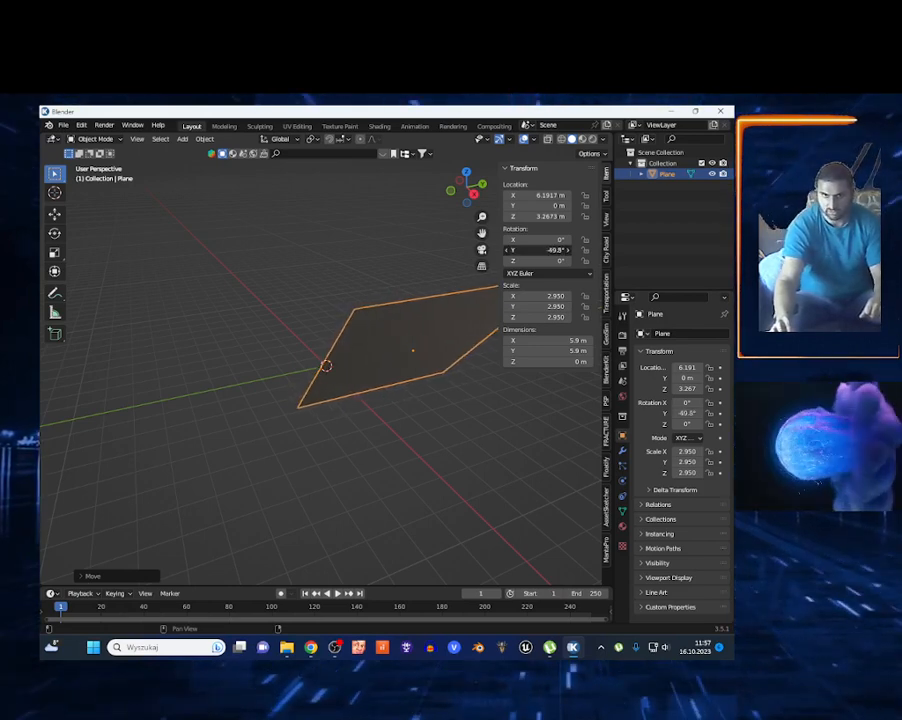
Fly around the scene to examine the tilted plane from the side, with the world origin in view.
key("shift+grave")
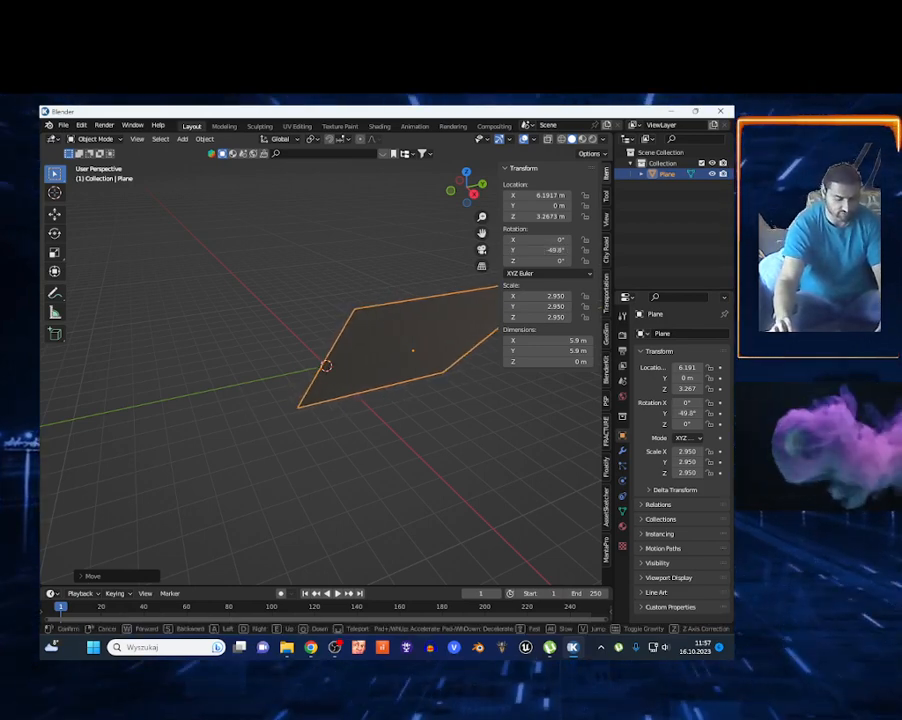
key("a")
key("s")
key("d")
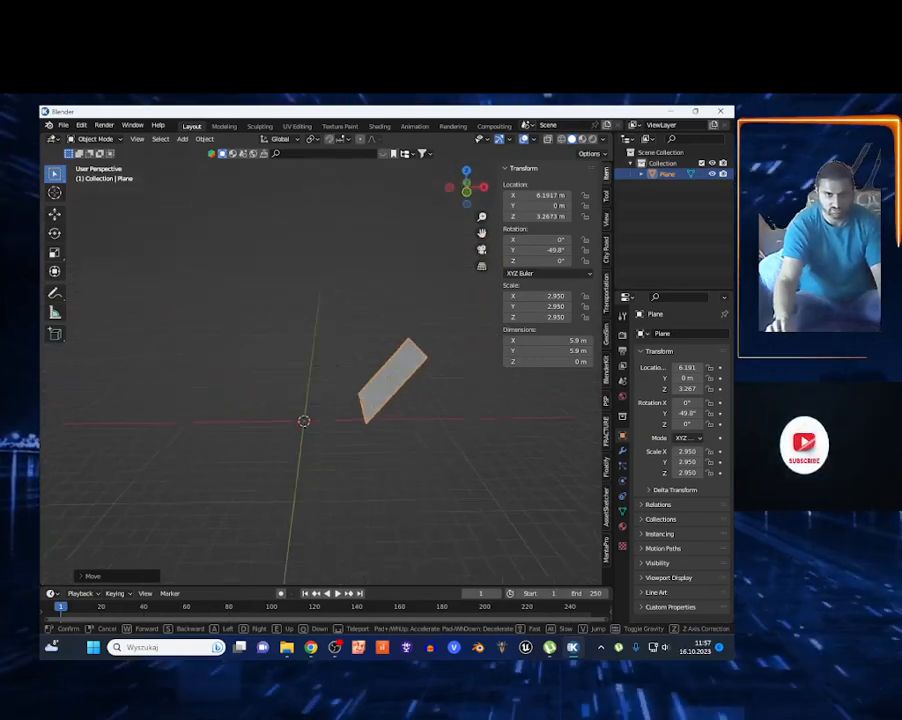
key("a")
key("d")
key("q")
key("a")
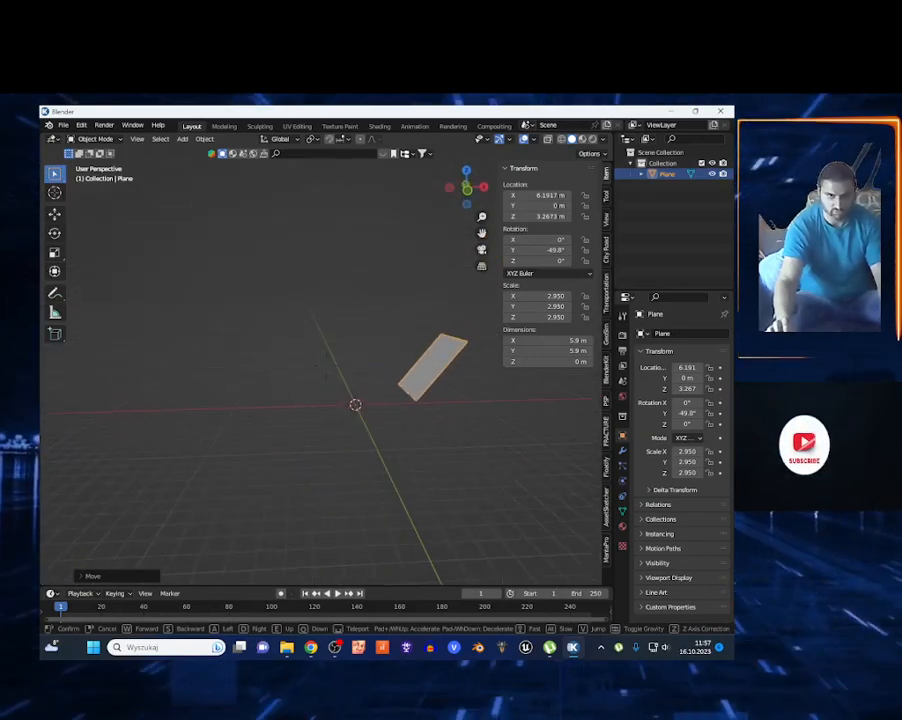
key("q")
left_click(252, 401)
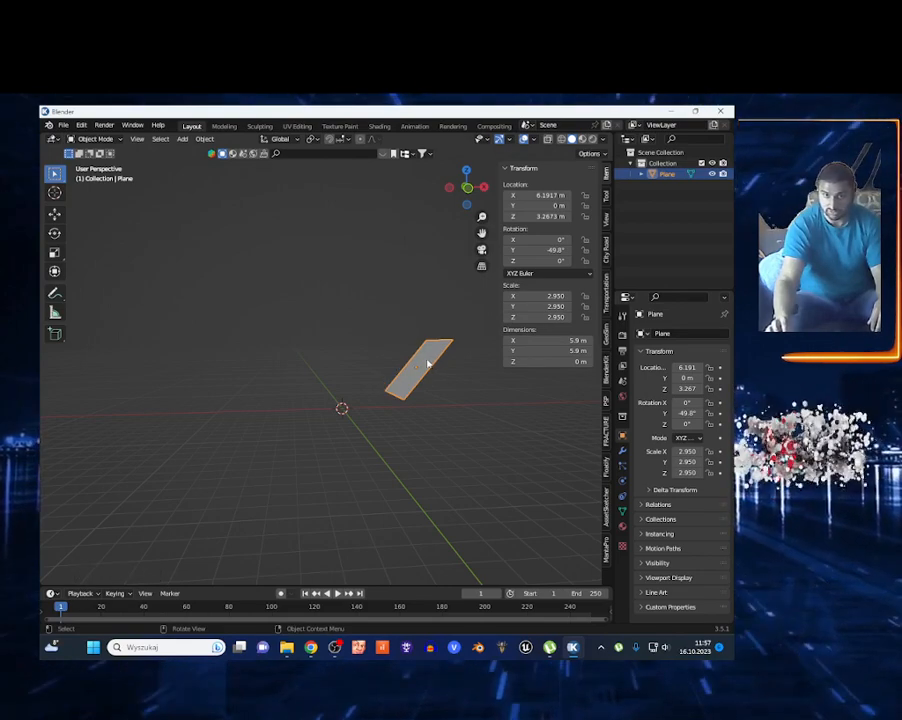
Add an emitter particle system to the plane with Number 10000, End 250 and Lifetime 250, and play the animation.
left_click_drag(612, 257, 522, 253)
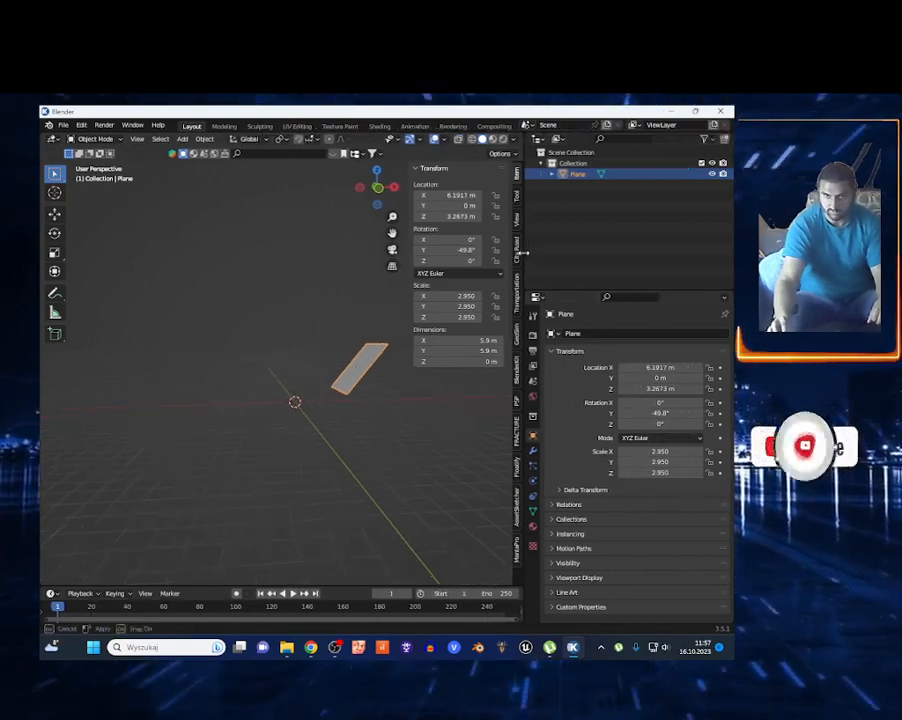
left_click(534, 467)
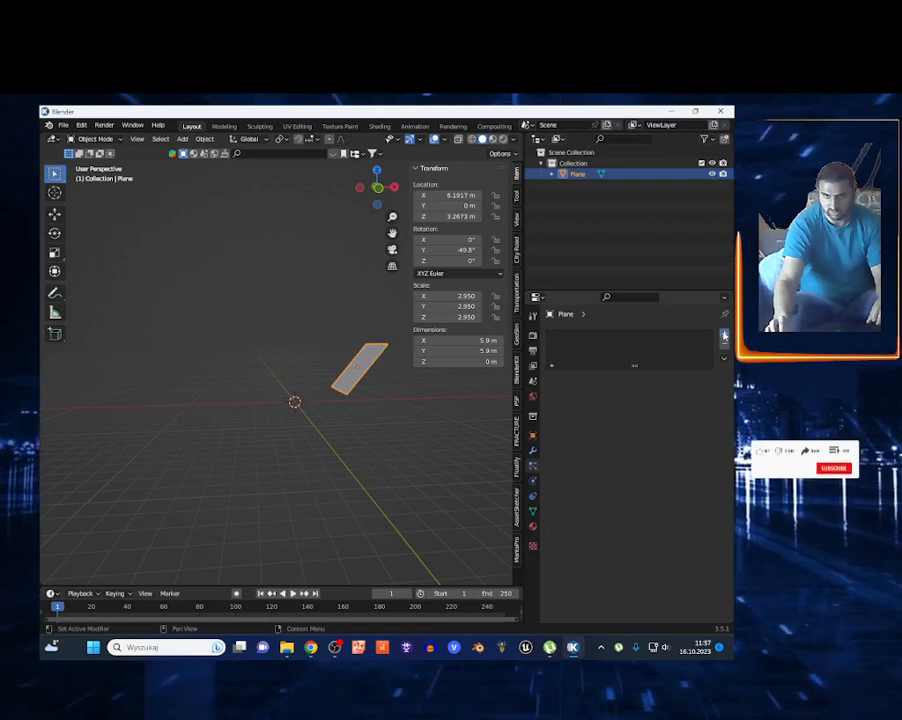
left_click(725, 336)
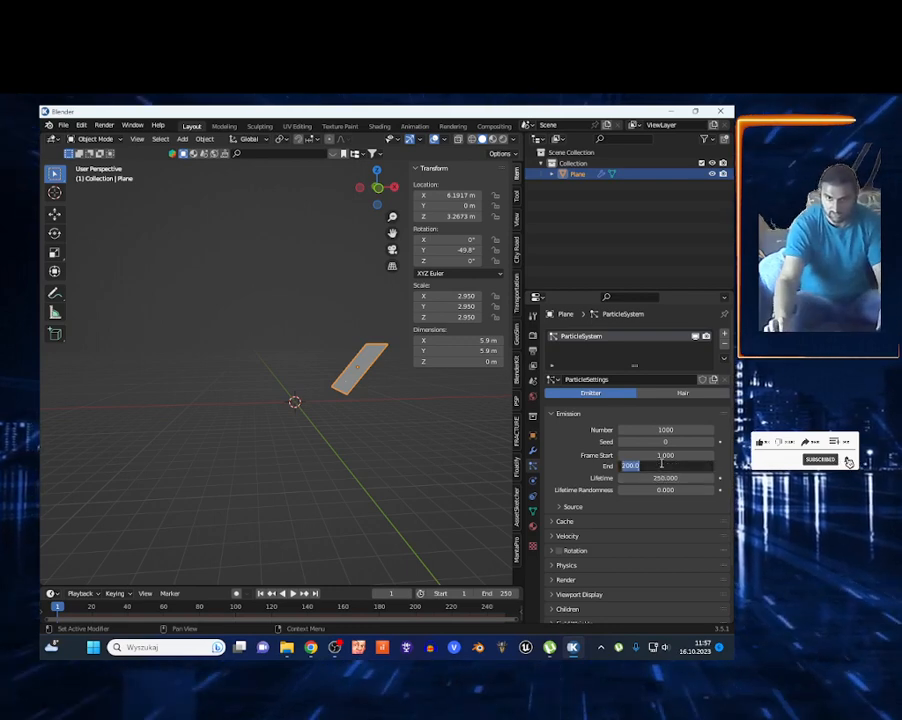
type("50")
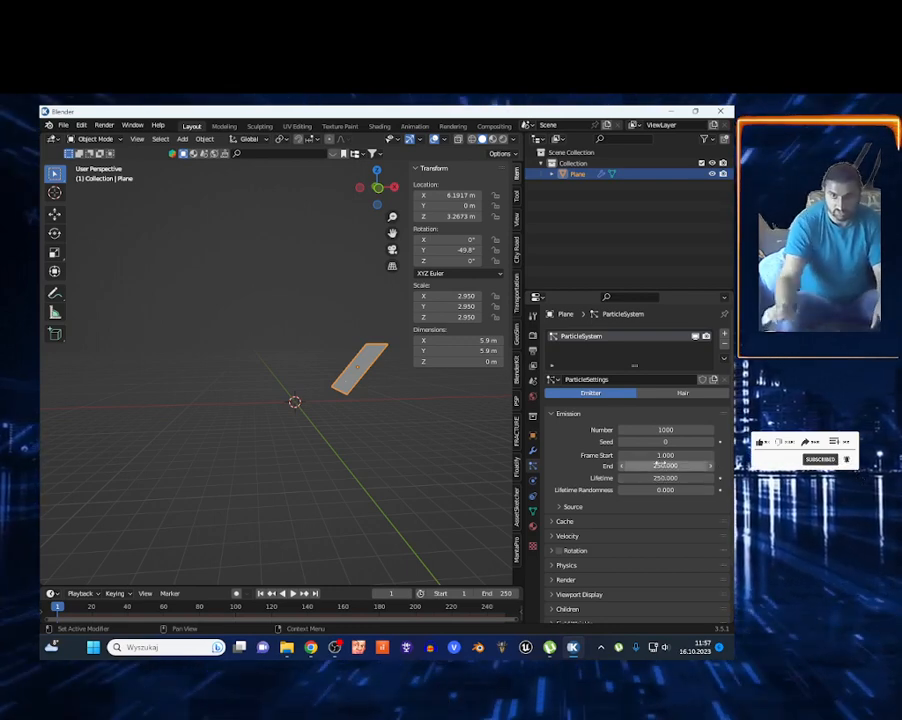
key("Return")
left_click(683, 429)
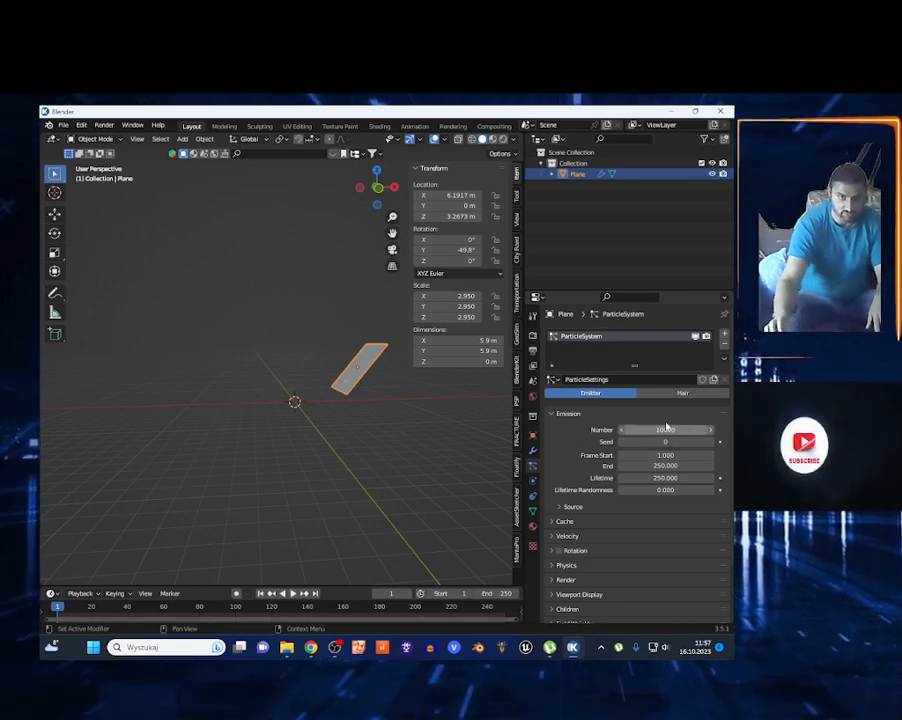
key("space")
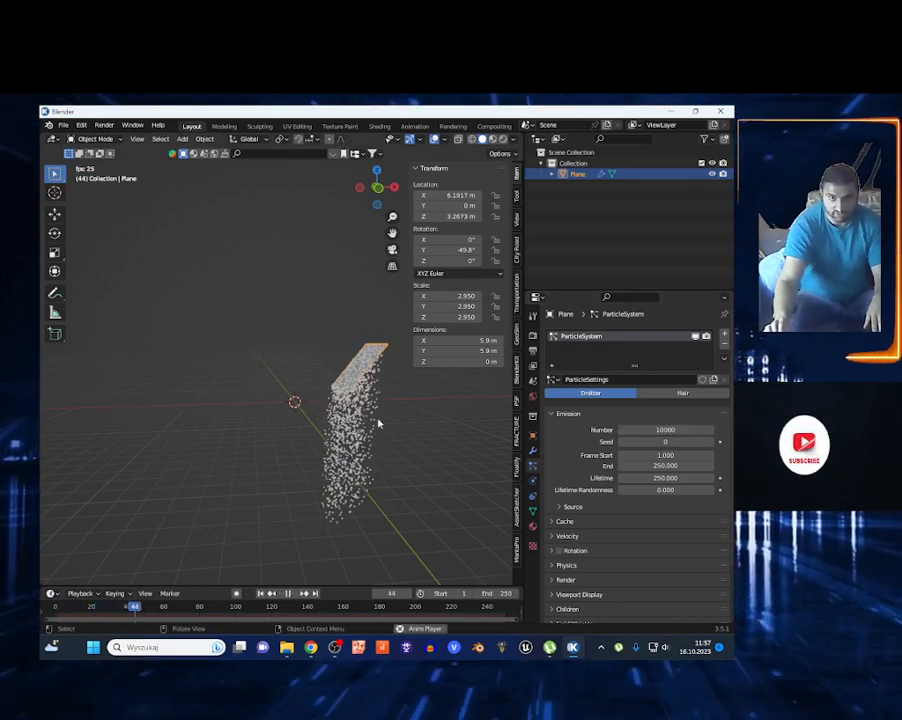
Set the particles' Normal velocity to 10 m/s and replay the animation from the first frame.
left_click(551, 536)
scroll(552, 536, "down", 3)
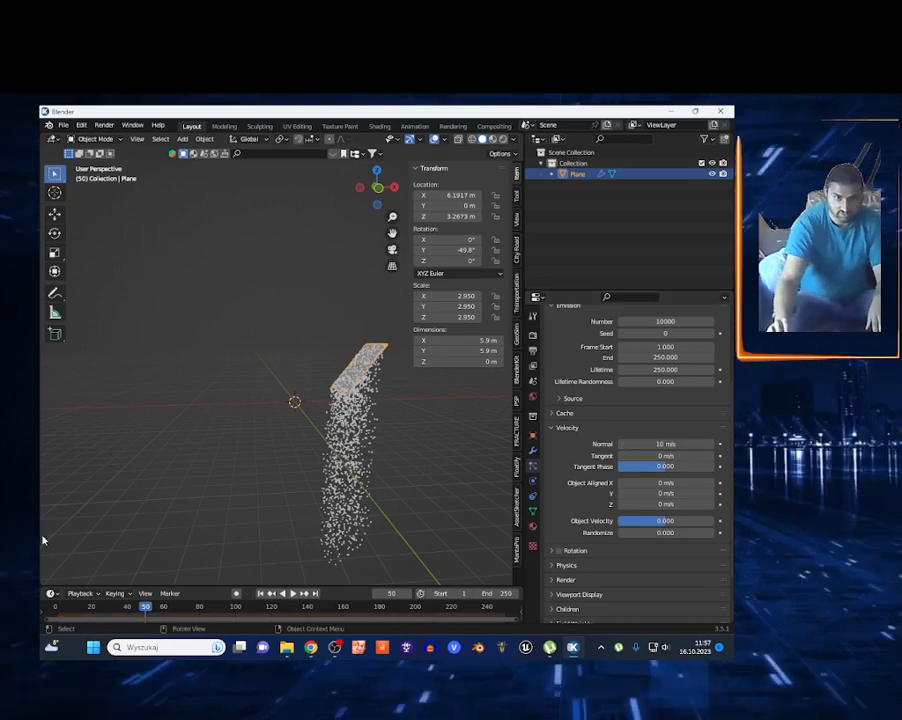
key("shift+Left")
key("space")
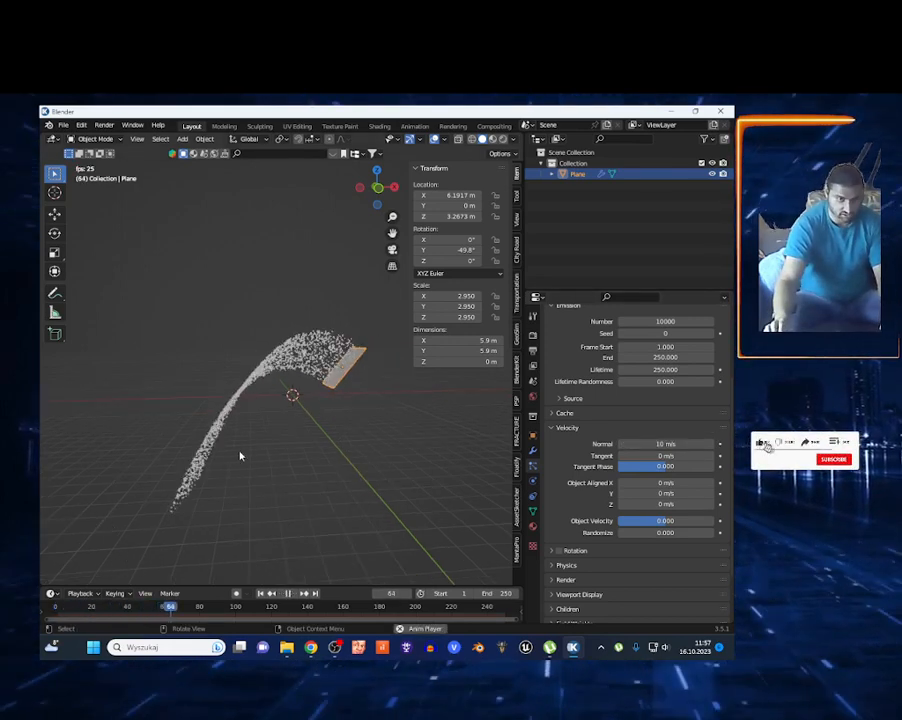
Examine the moving particle stream from several viewpoints and stop the playback.
key("shift+grave")
key("d")
key("a")
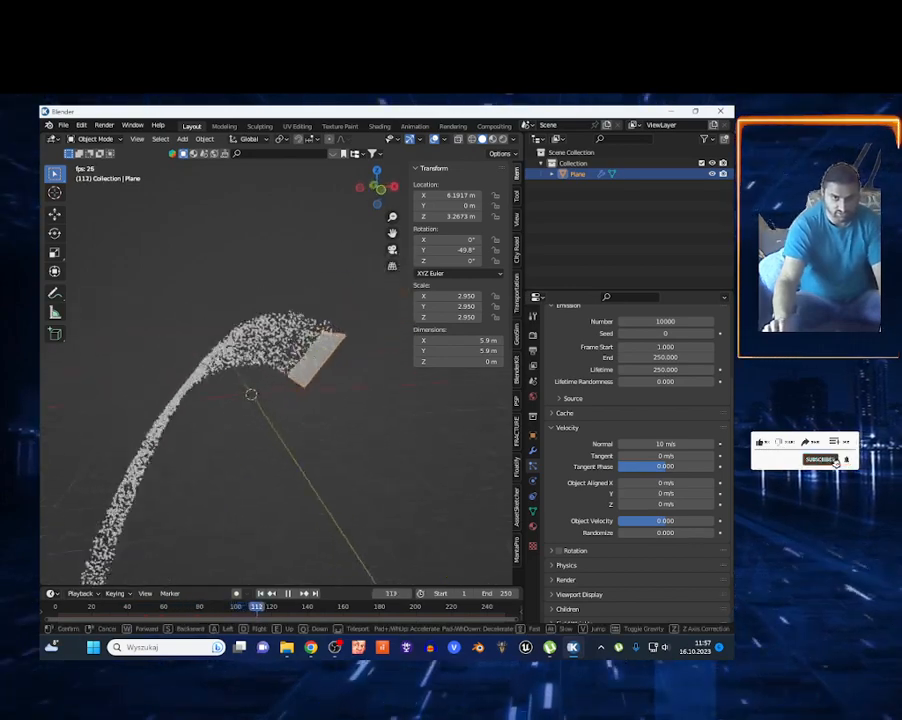
key("d")
key("a")
left_click(239, 455)
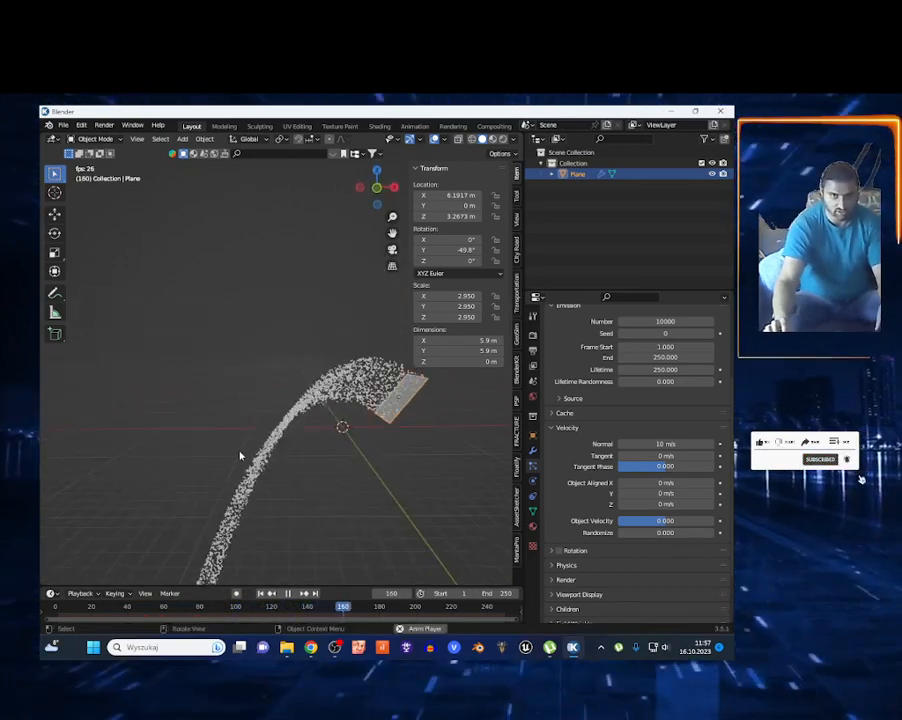
key("space")
Add a force field of type Force at the world origin.
key("n")
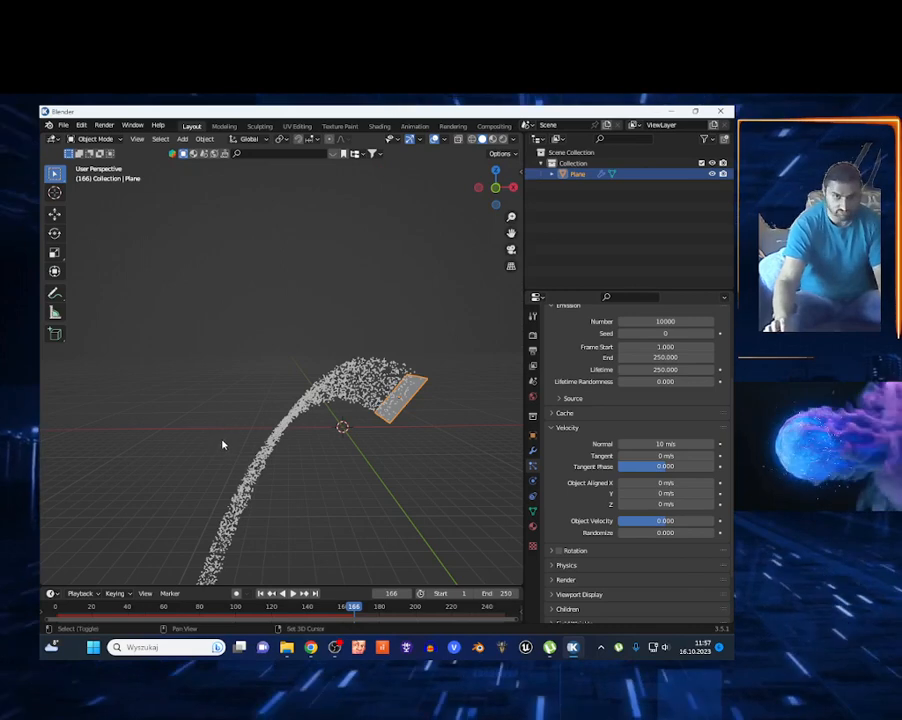
key("shift+a")
mouse_move(178, 605)
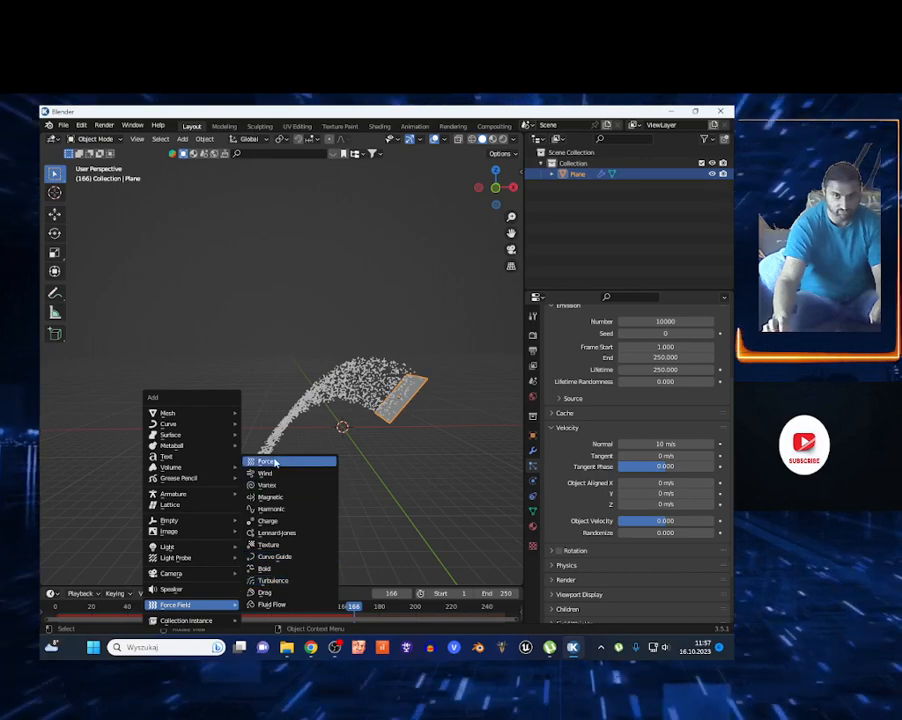
left_click(291, 459)
scroll(342, 442, "up", 3)
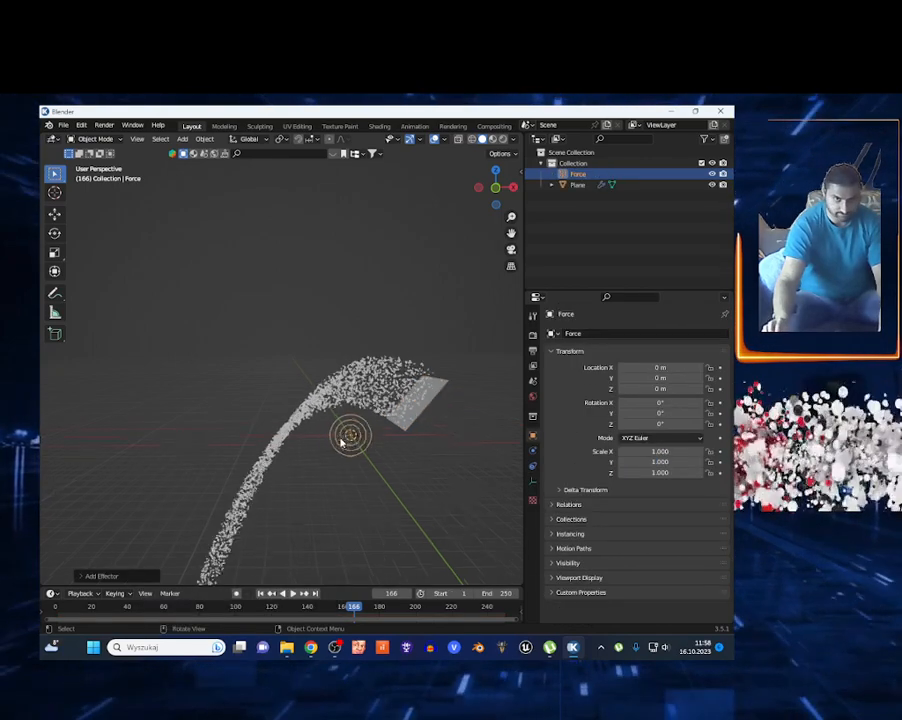
scroll(365, 470, "down", 1)
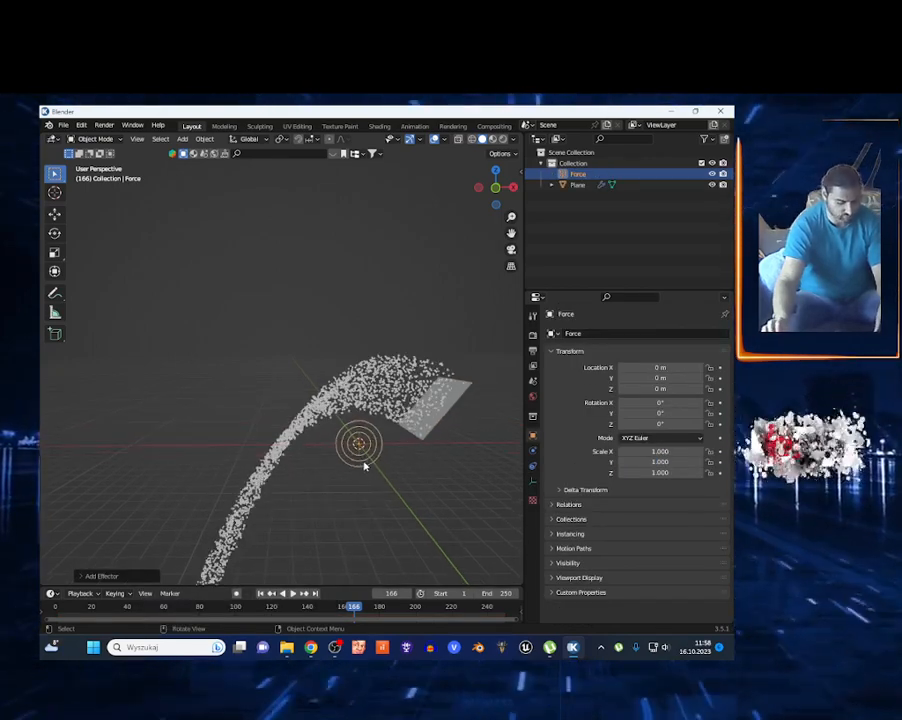
Move the force field above the falling particle stream, to about -7.37 m in X and 6.35 m in Z.
key("g")
key("x")
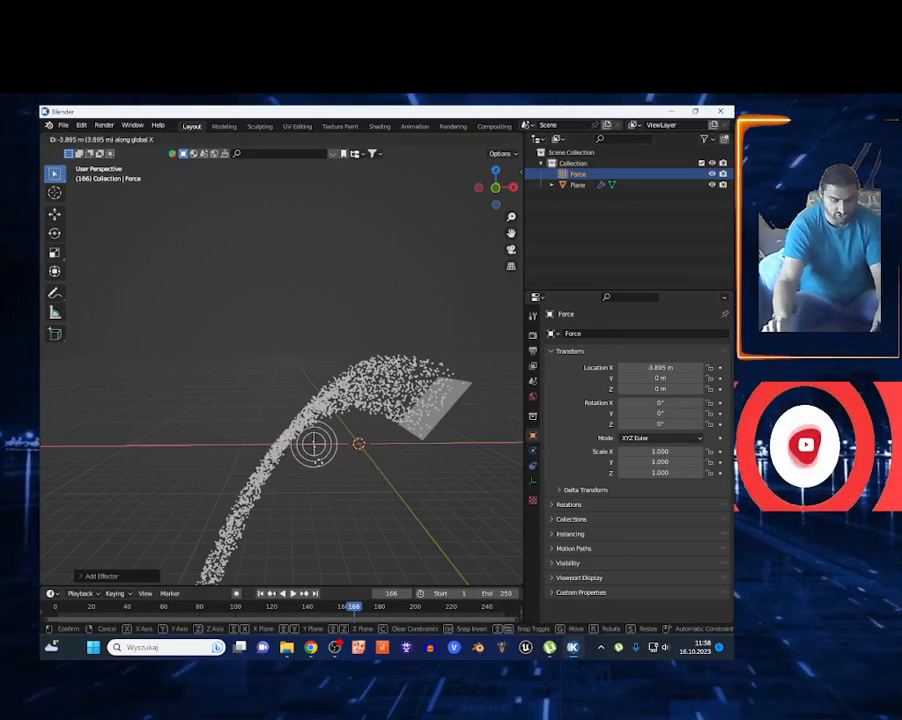
key("y")
left_click(325, 465)
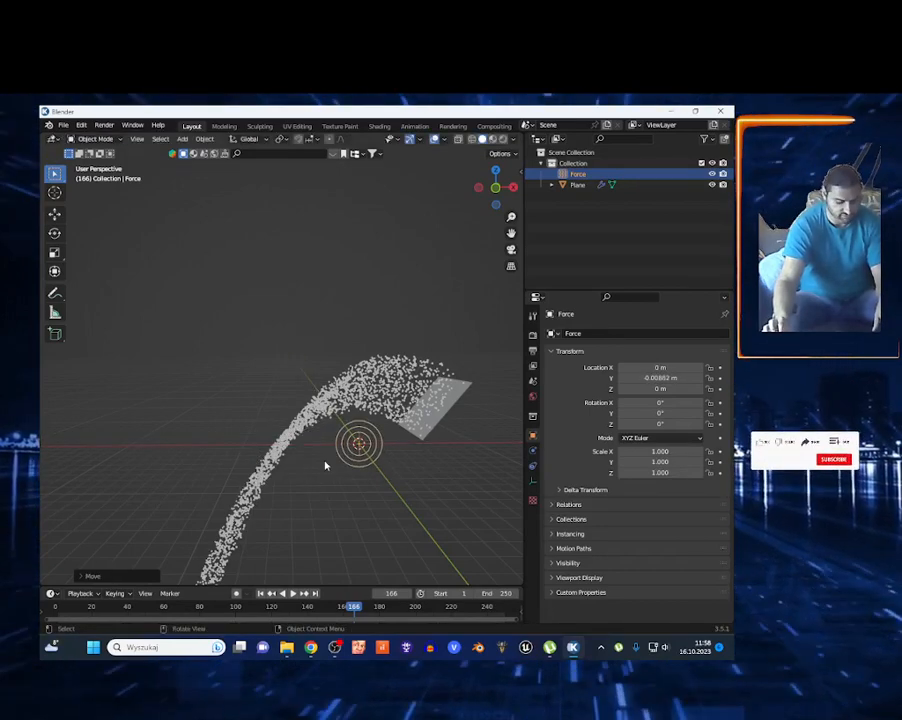
key("g")
key("x")
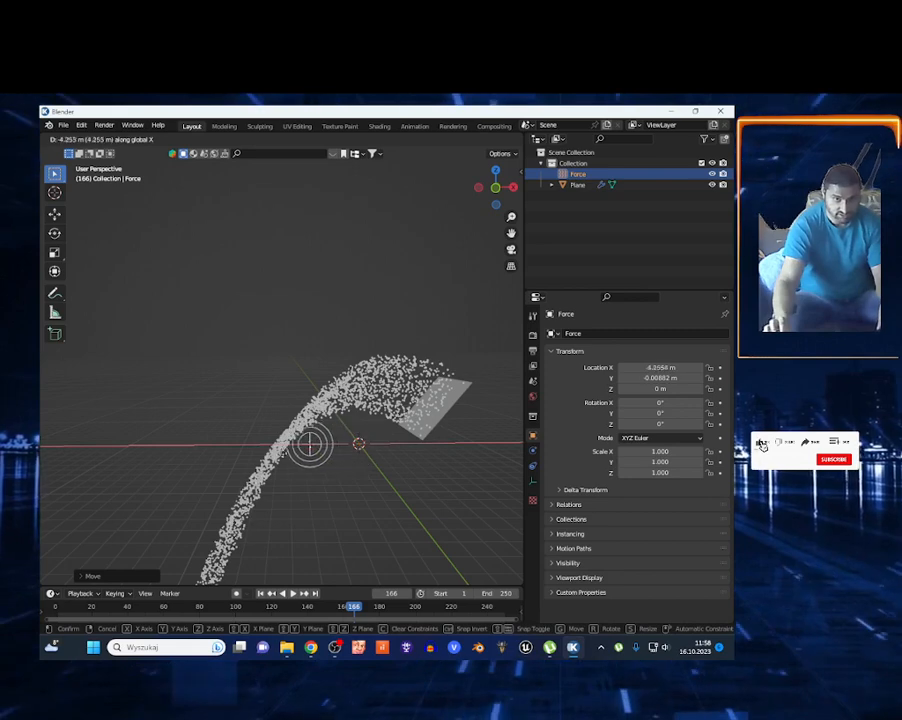
left_click(262, 450)
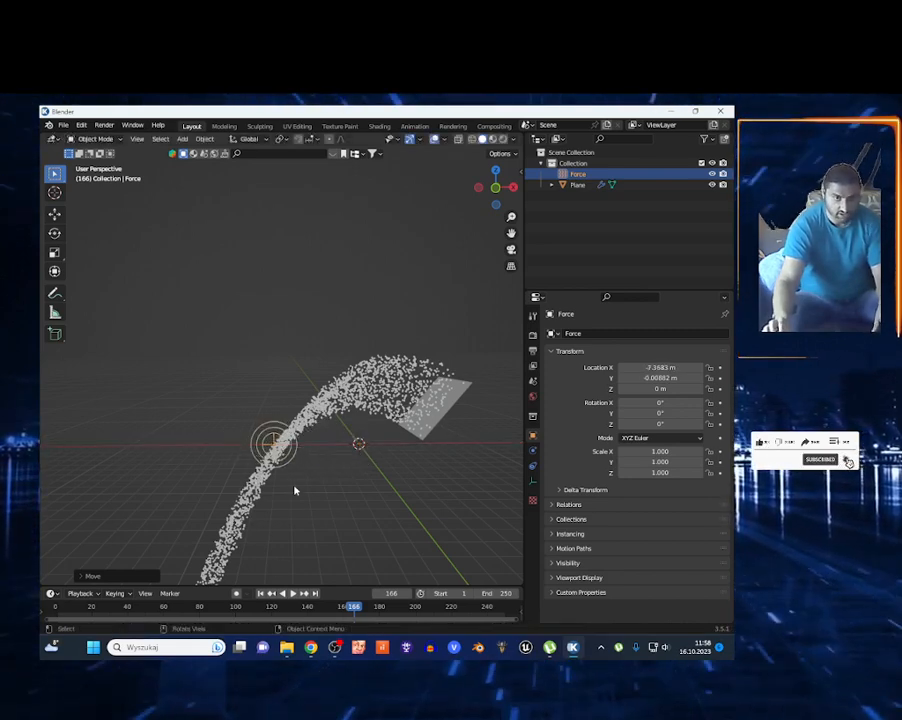
key("g")
key("z")
left_click(312, 448)
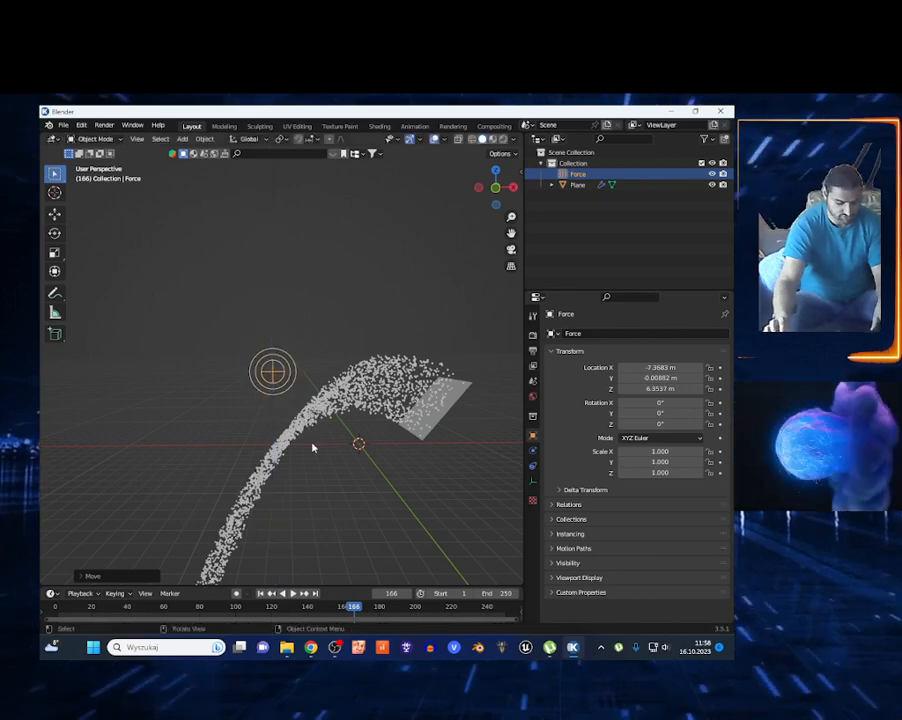
Show the force field's physics settings and replay the animation from the start to check its effect on the particles.
scroll(295, 440, "up", 1)
scroll(290, 410, "up", 1)
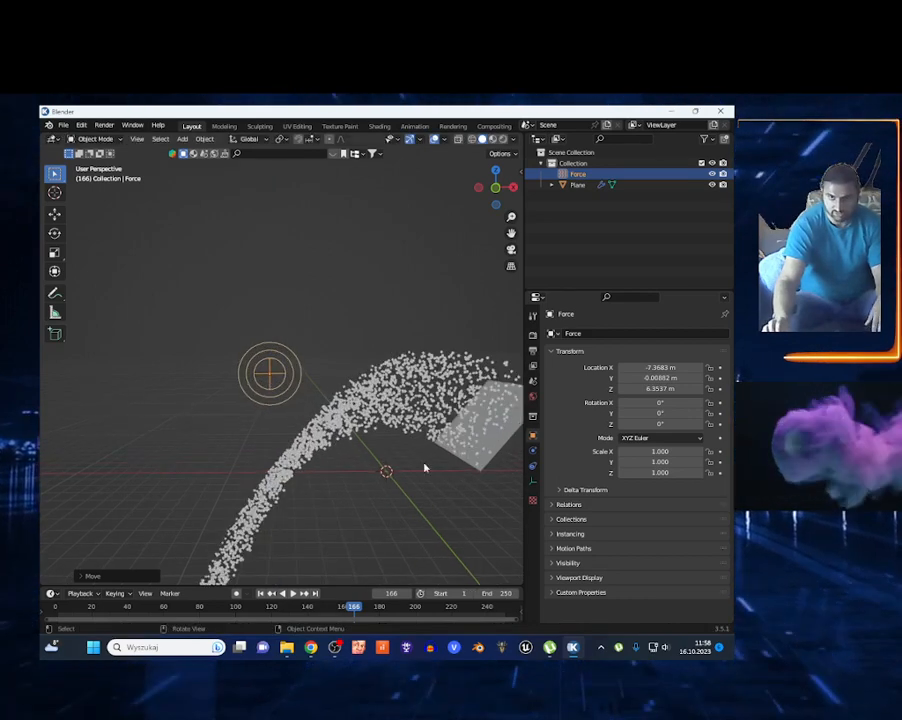
left_click(532, 452)
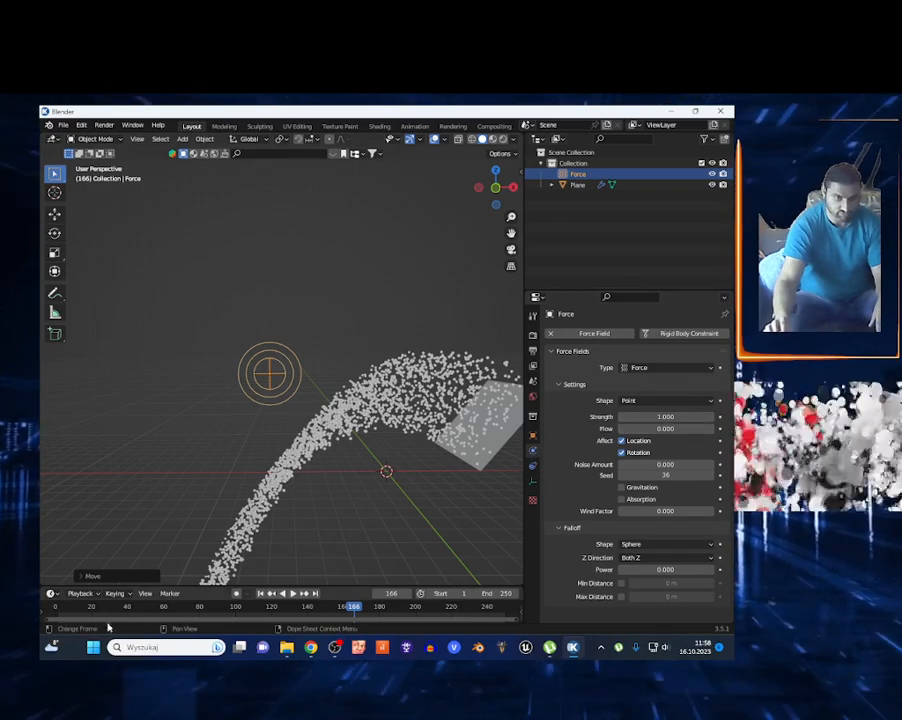
key("shift+Left")
key("space")
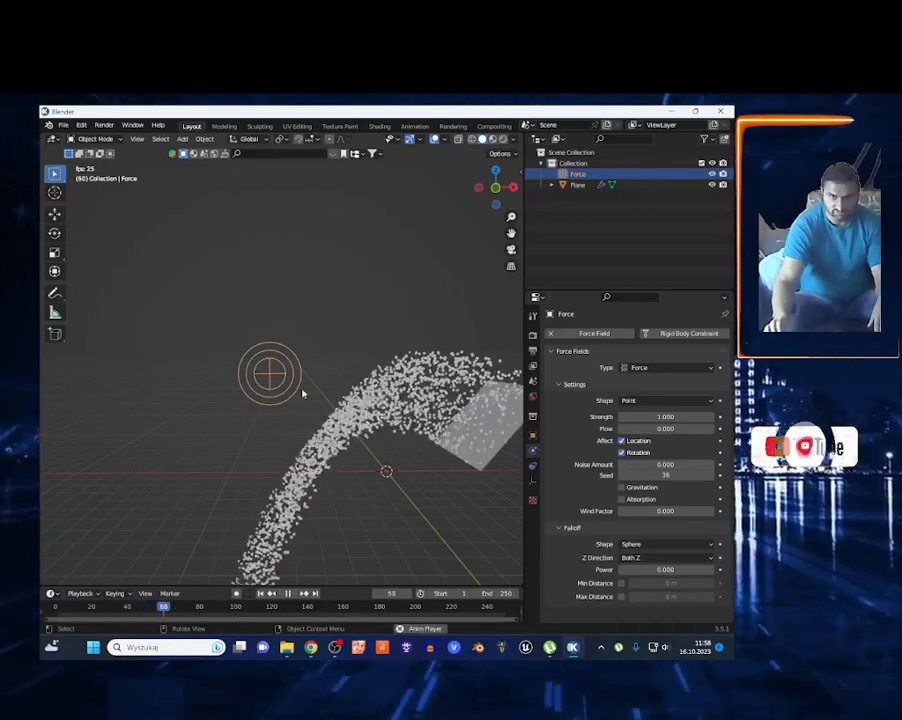
key("space")
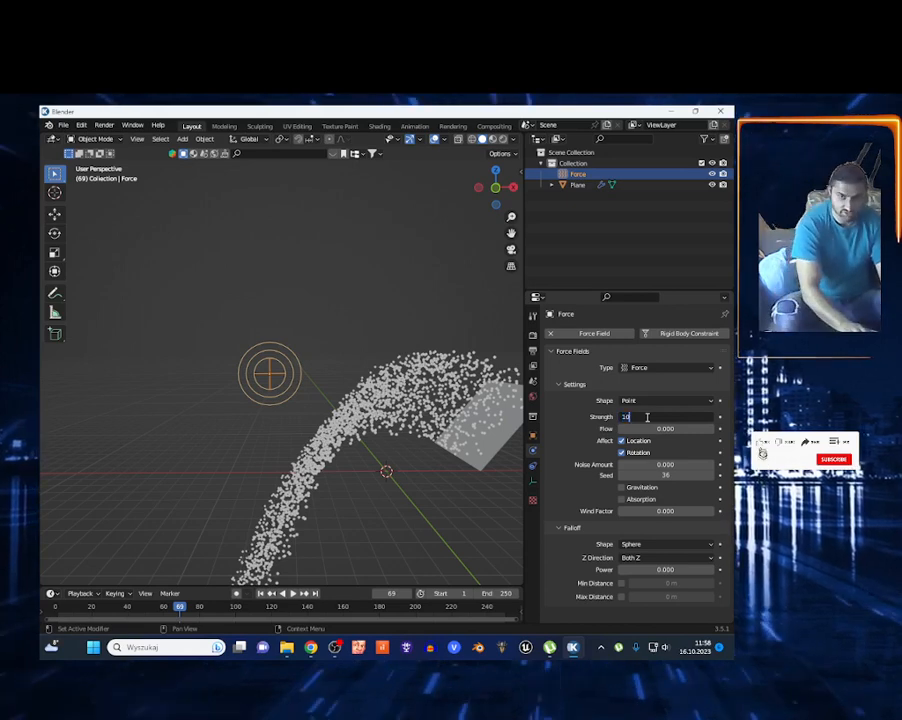
Set the force field's Strength to 50 and replay the animation from the first frame.
type("50")
key("Return")
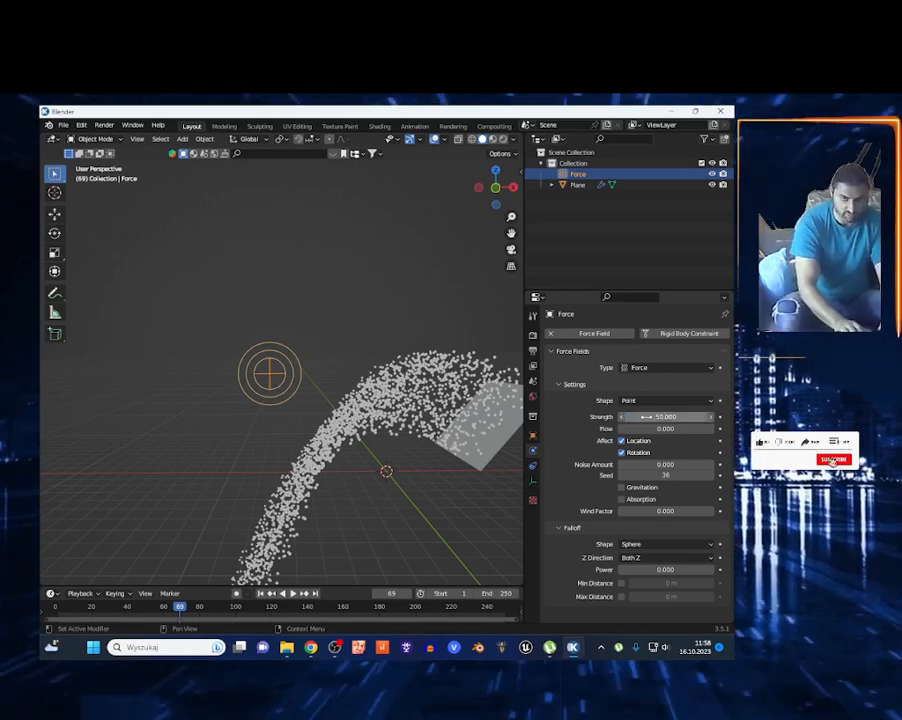
key("shift+Left")
key("space")
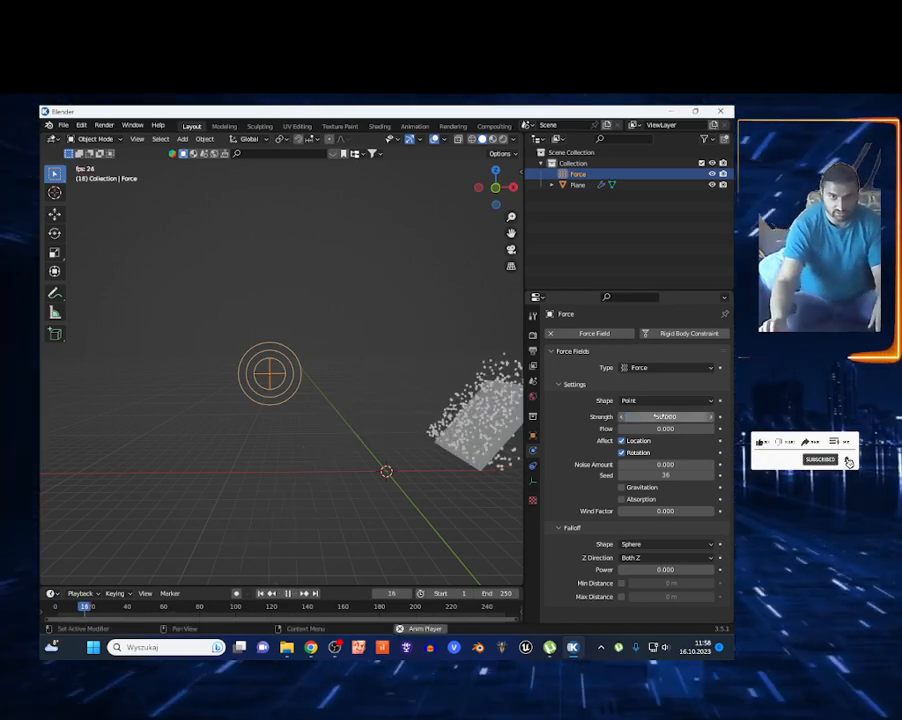
Examine how the repelling force field deflects the particle stream, and stop the playback.
scroll(352, 429, "down", 4)
scroll(368, 434, "down", 3)
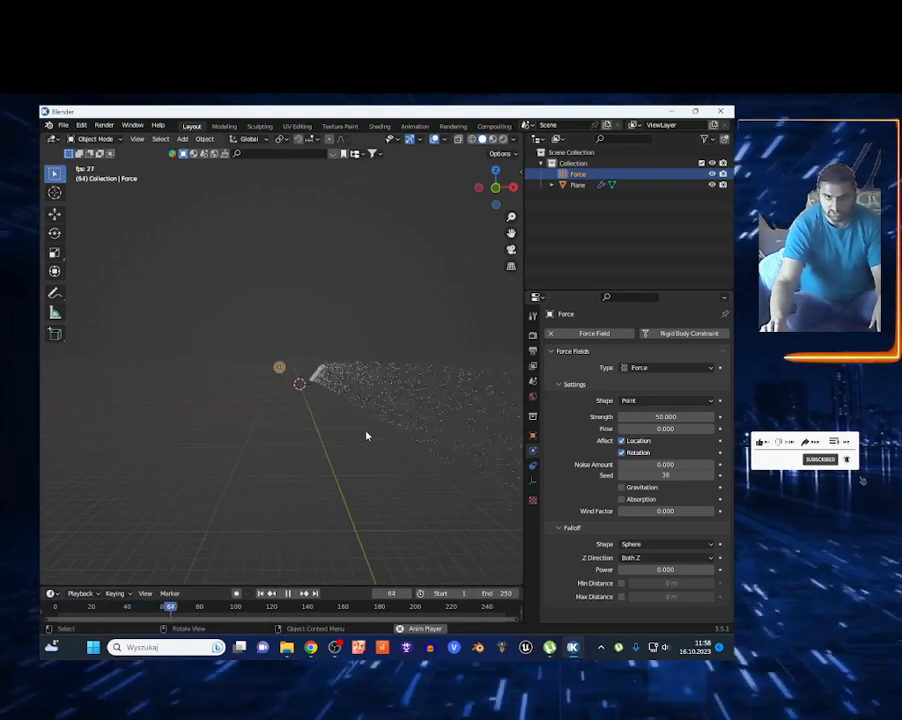
key("space")
scroll(345, 425, "up", 2)
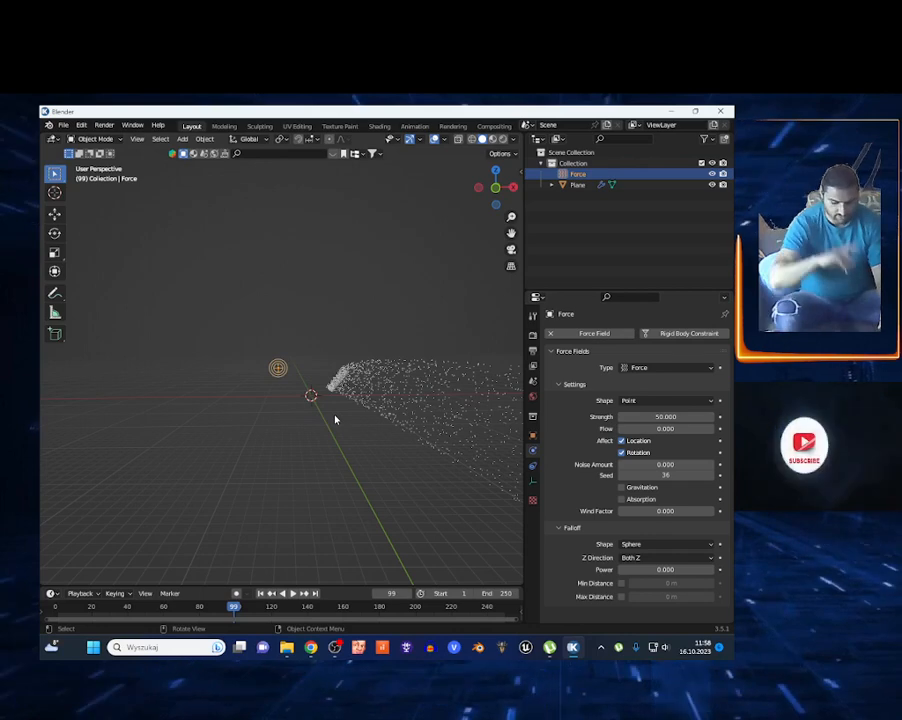
Set the force field's Strength to -22.4 and replay the animation from the first frame to check the attraction.
mouse_move(650, 416)
left_mouse_down()
mouse_move(668, 416)
mouse_move(648, 416)
left_mouse_up()
key("shift+Left")
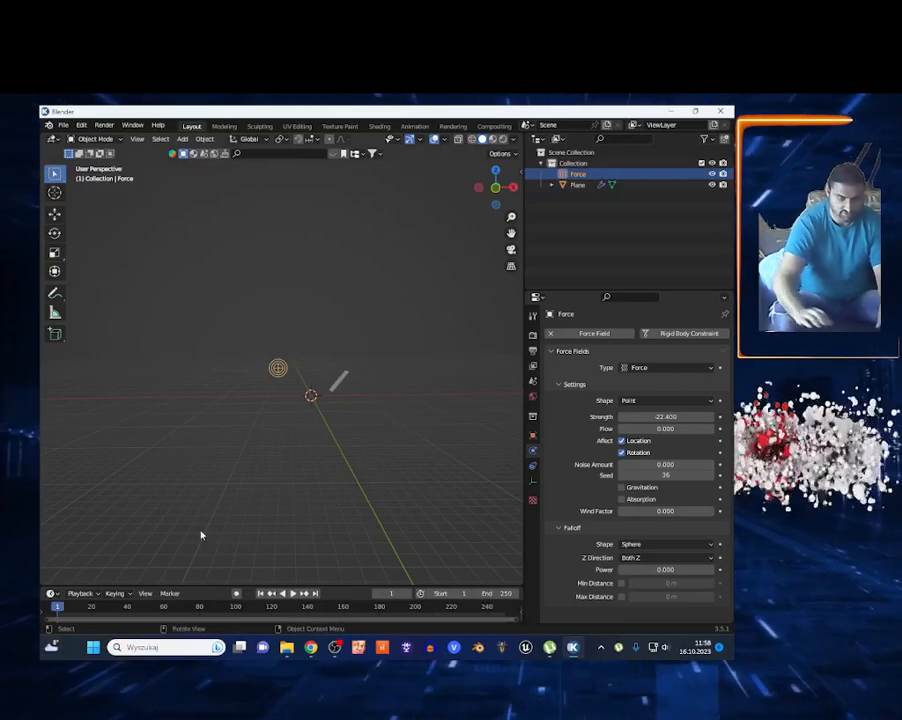
key("space")
scroll(268, 492, "up", 4)
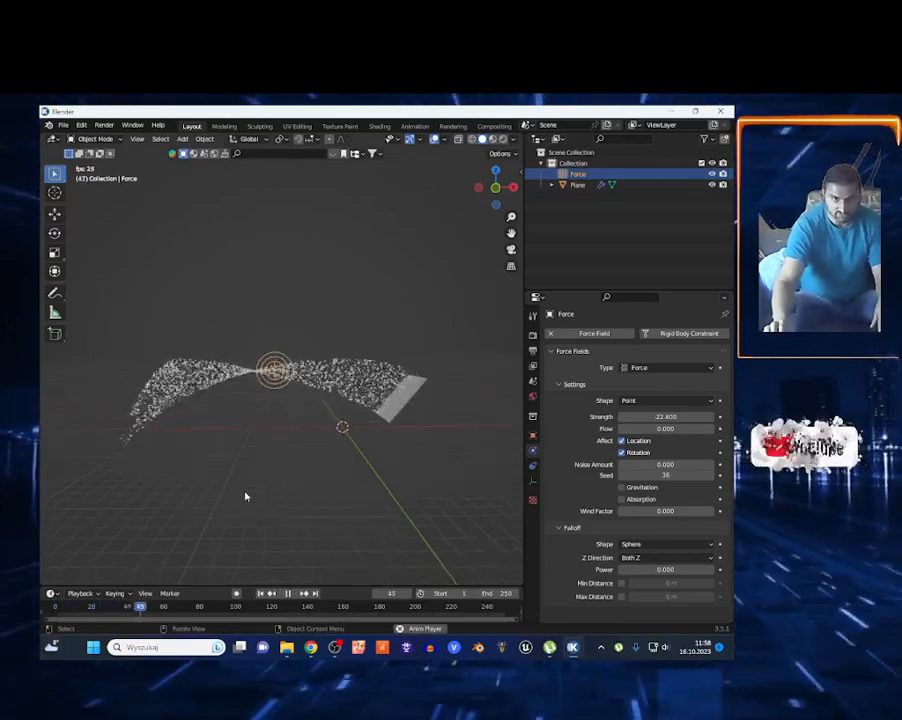
scroll(250, 464, "up", 1)
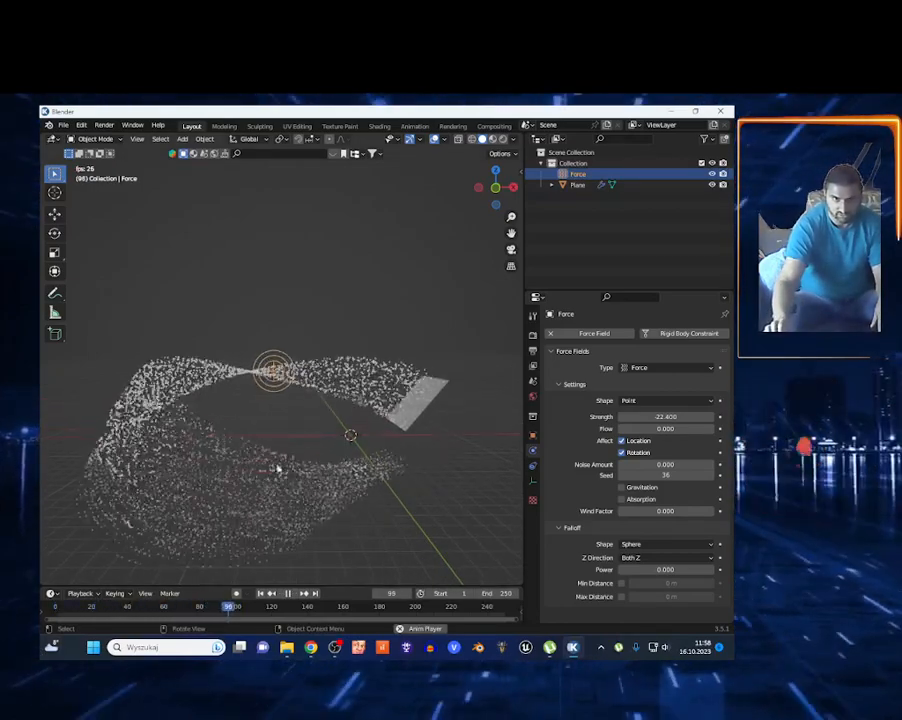
scroll(285, 452, "up", 1)
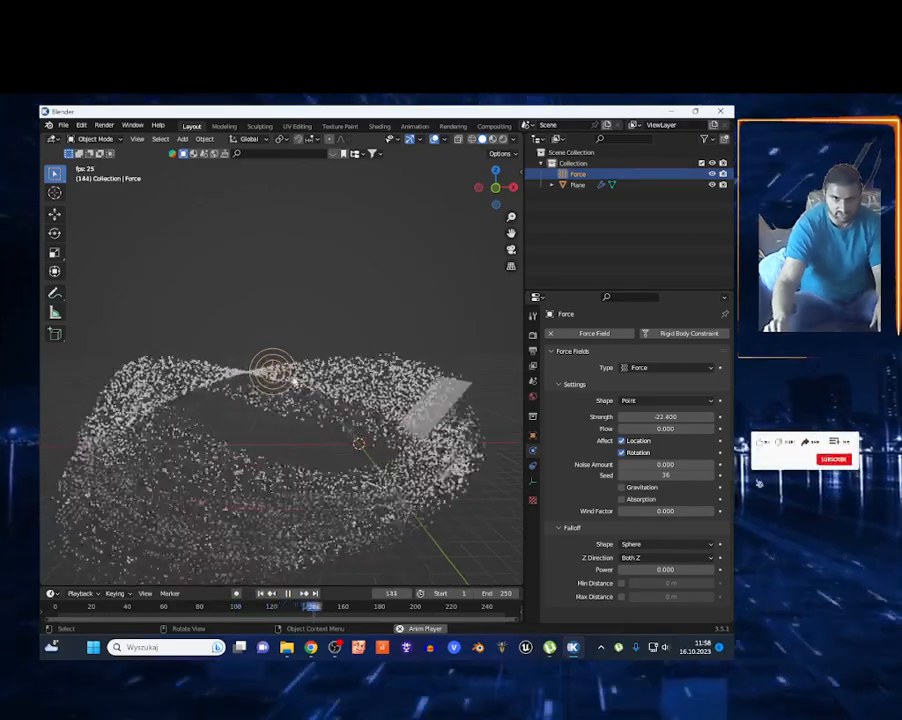
scroll(293, 403, "down", 2)
scroll(292, 409, "up", 1)
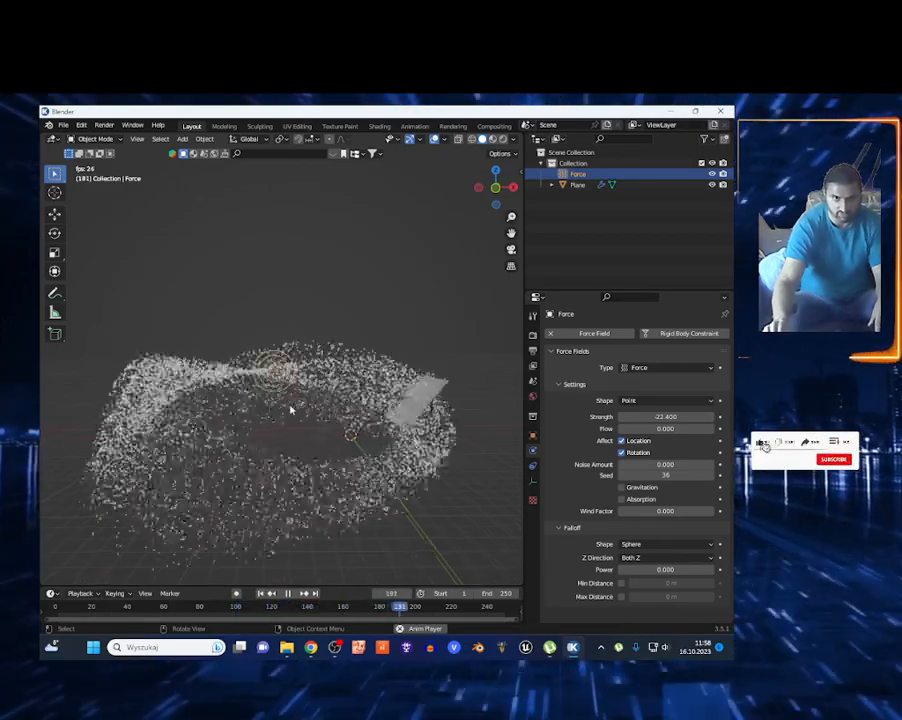
key("space")
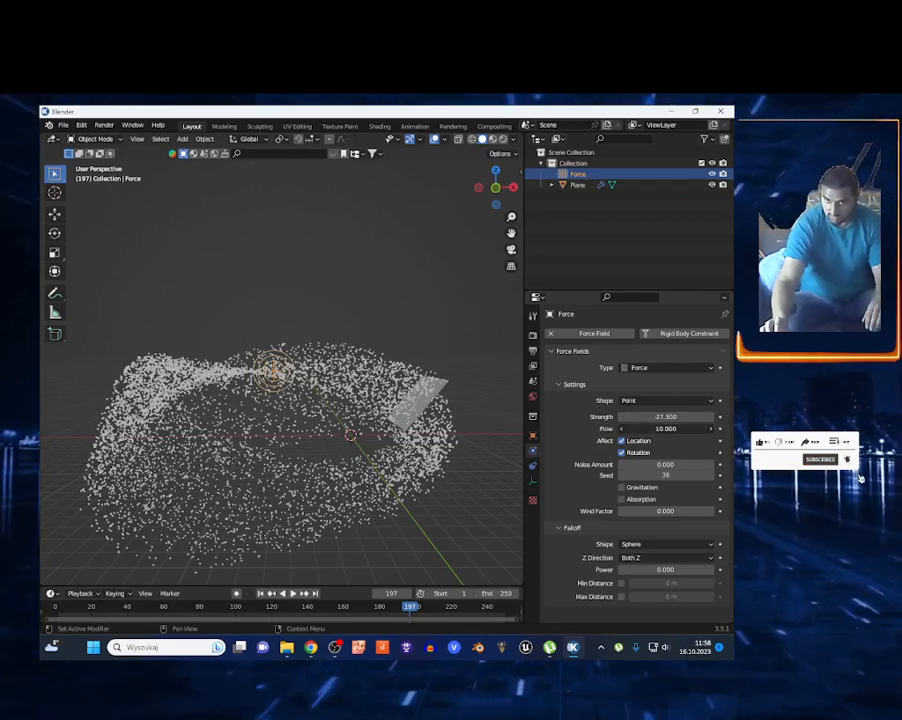
Set the Strength to -27.3, test a Flow of 10 by replaying from the first frame, and reset Flow to 0.
key("shift+Left")
key("space")
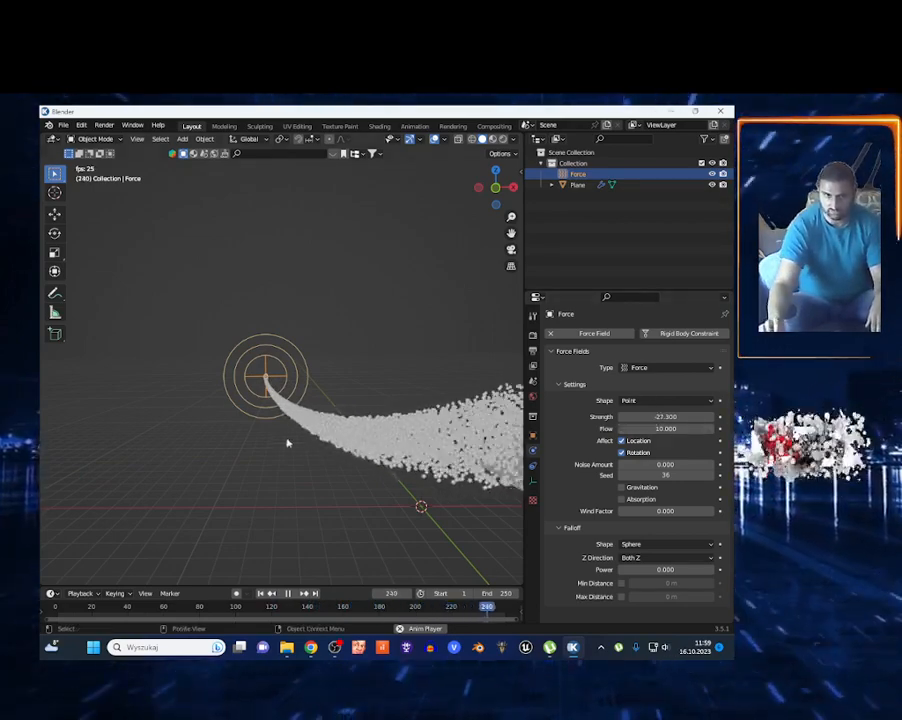
scroll(363, 469, "down", 2)
key("space")
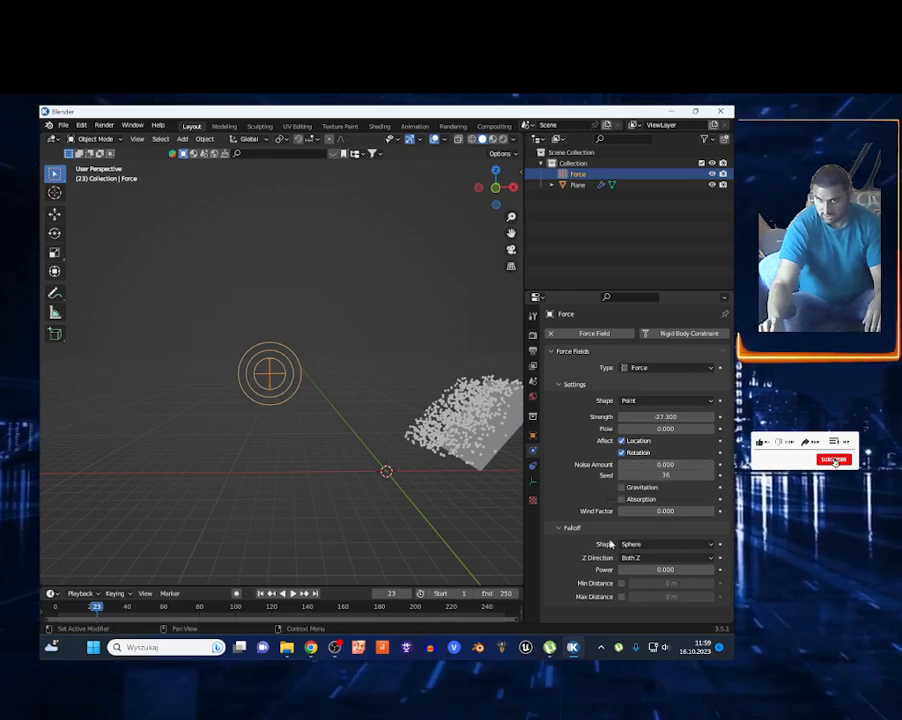
Raise the force field's Noise Amount to 7.2 and on to 10 while playing the animation.
left_click_drag(636, 465, 702, 465)
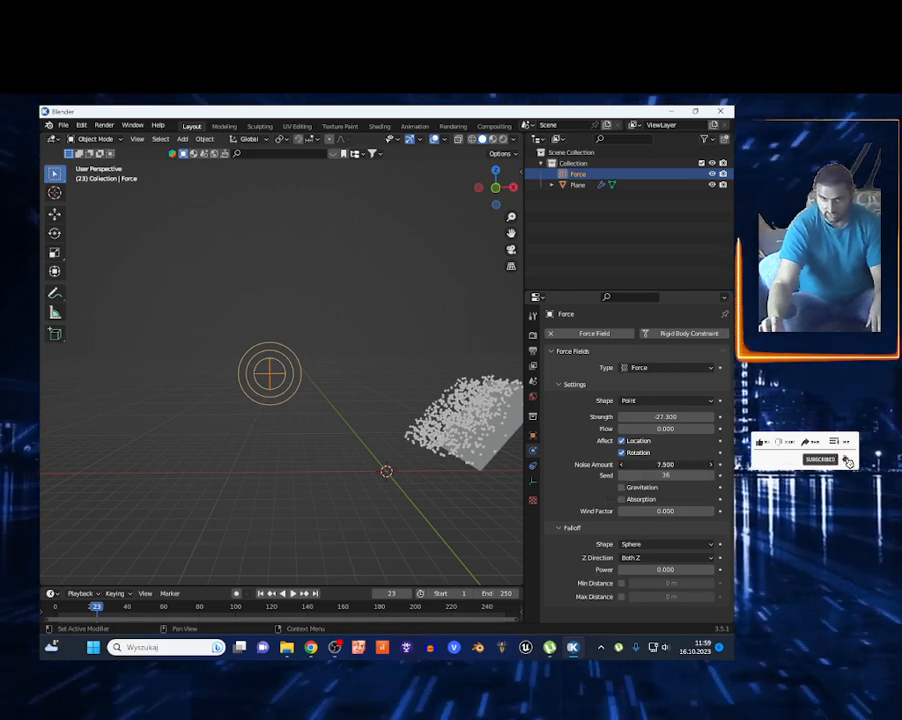
key("space")
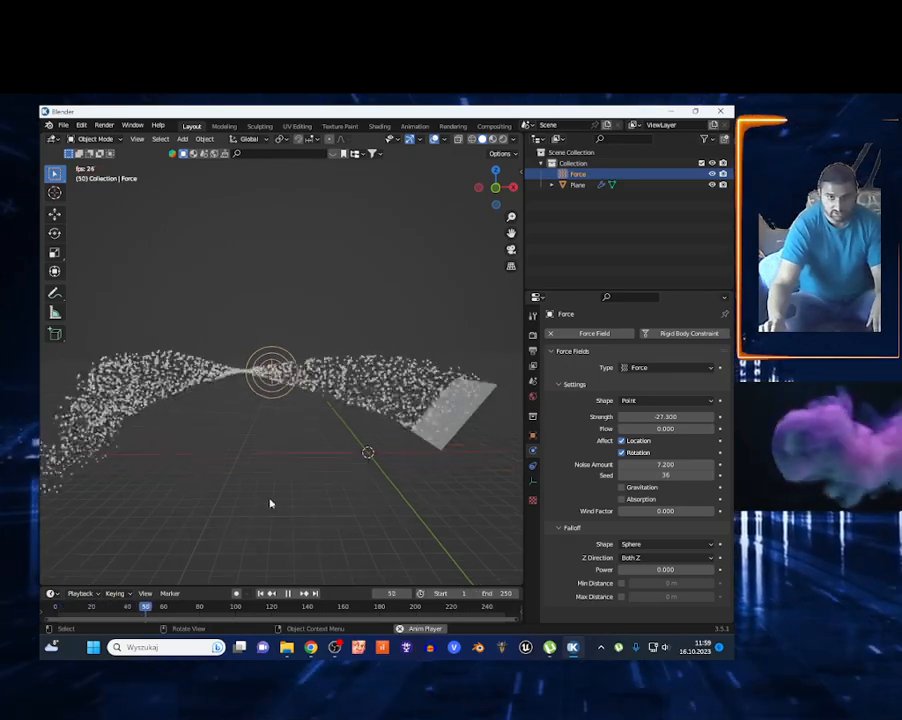
left_click_drag(648, 465, 675, 465)
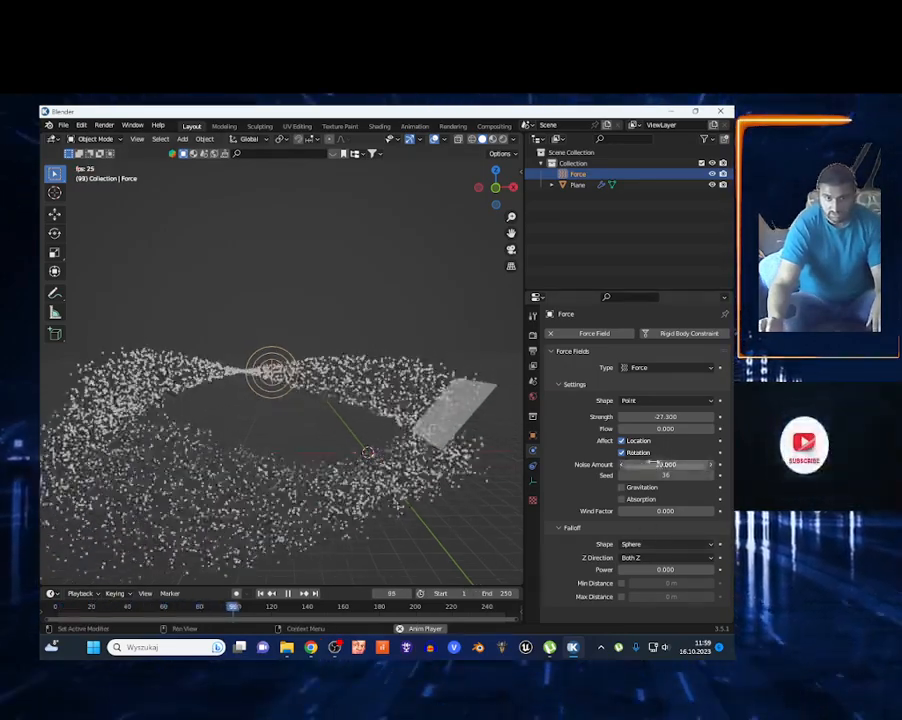
key("space")
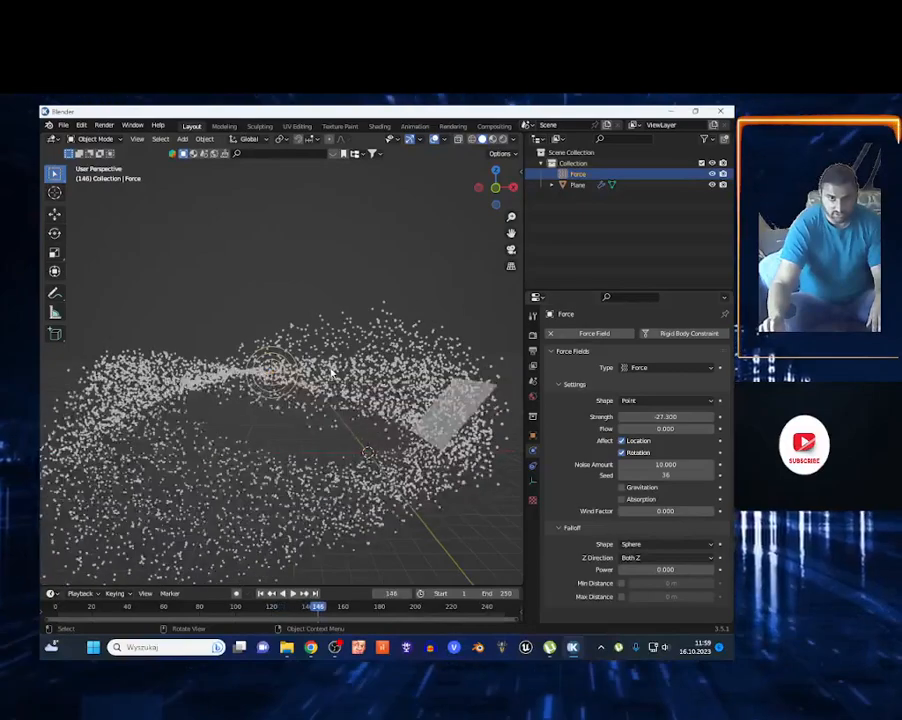
Enable the falloff's Max Distance, set it to 2.47 m, and play the animation.
scroll(158, 494, "down", 3)
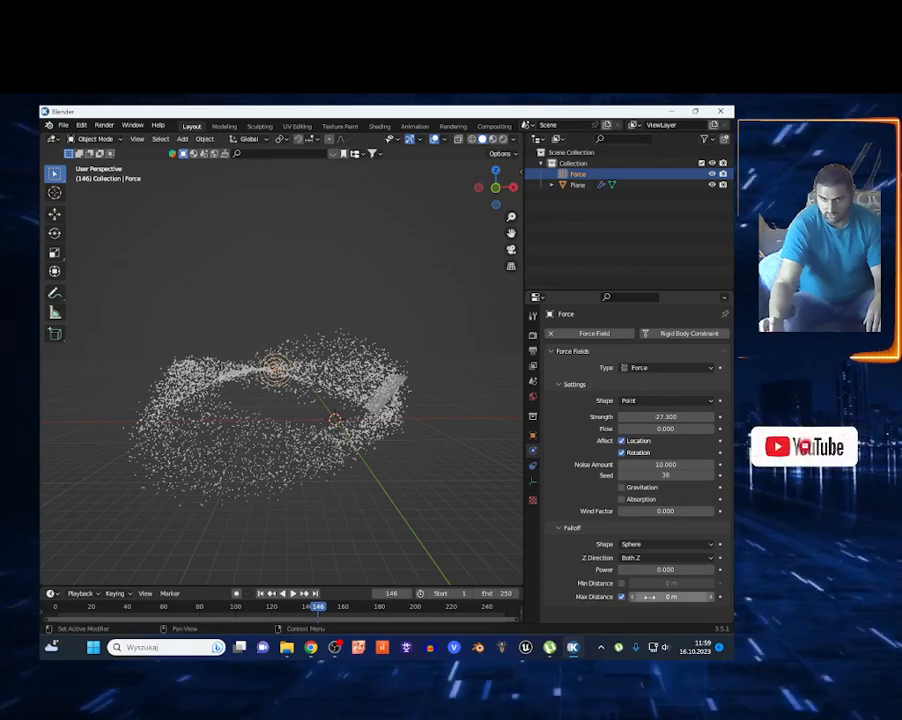
left_click_drag(649, 597, 704, 597)
scroll(183, 427, "up", 7)
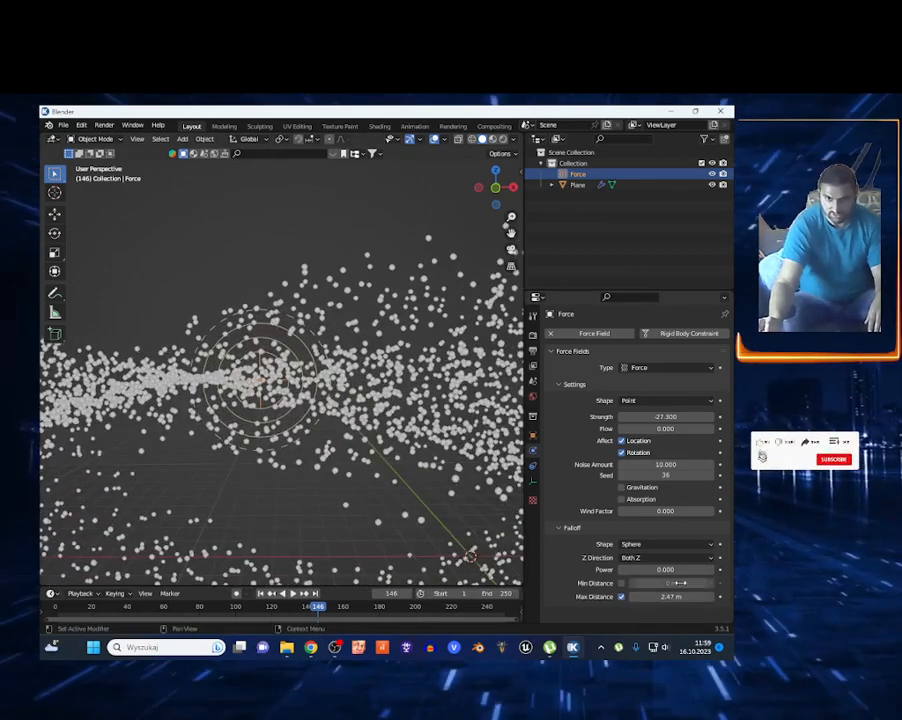
key("space")
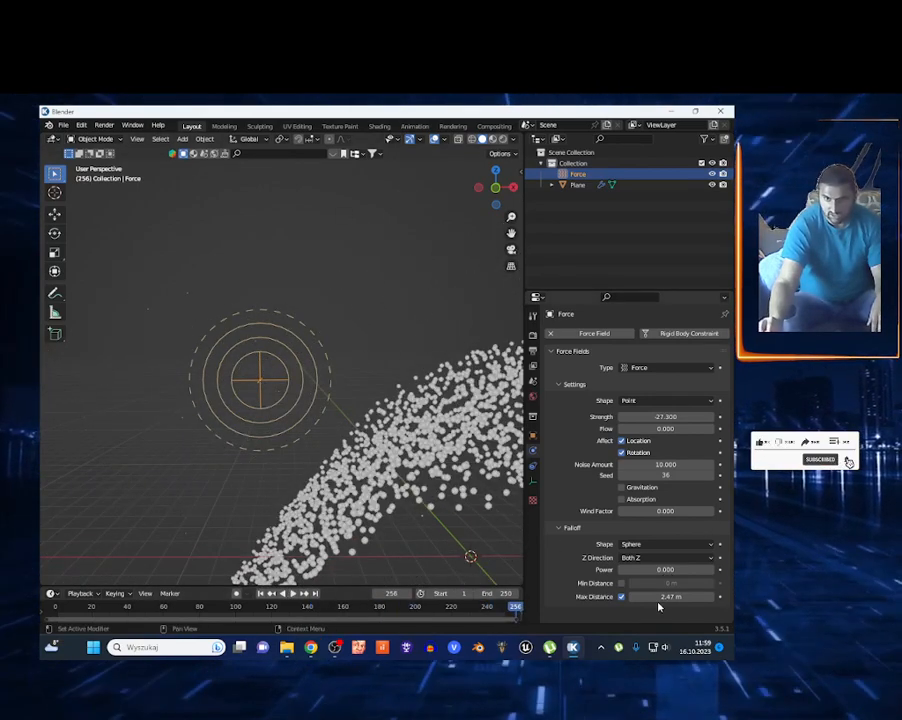
Enlarge the falloff's Max Distance to 4.73 m and on to 6.45 m so the field reaches the particle stream.
mouse_move(658, 597)
left_mouse_down()
mouse_move(715, 597)
mouse_move(665, 597)
left_mouse_up()
scroll(391, 446, "down", 5)
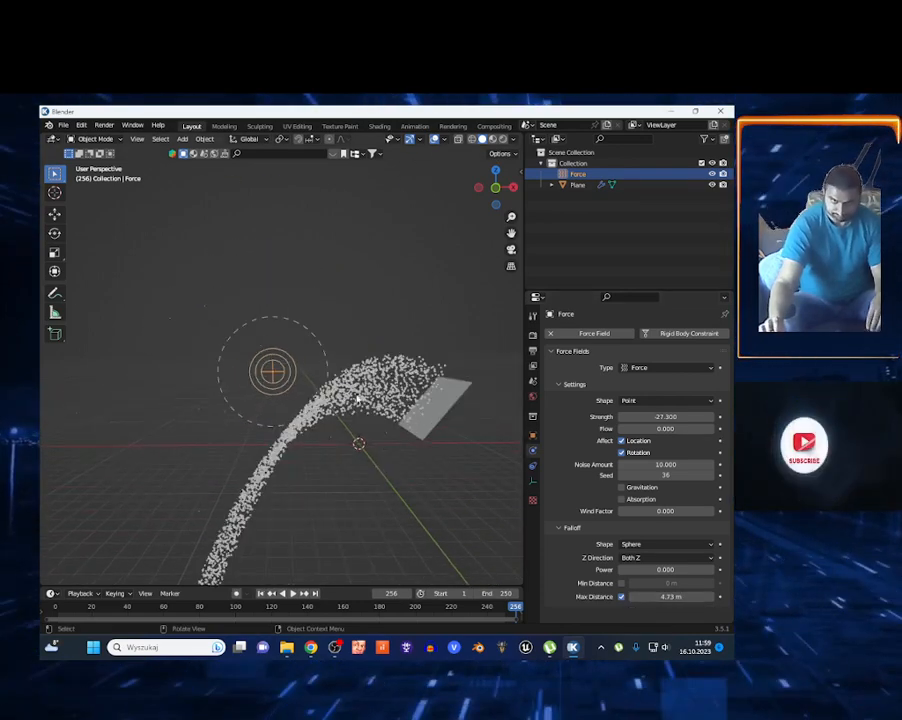
scroll(310, 355, "up", 2)
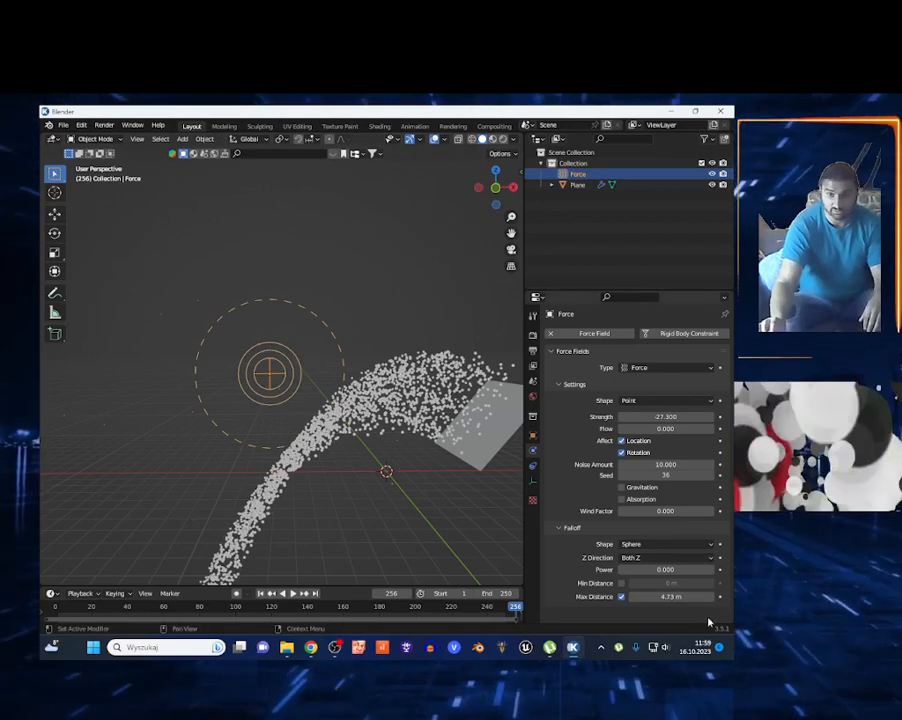
mouse_move(680, 597)
left_mouse_down()
mouse_move(700, 597)
mouse_move(690, 597)
left_mouse_up()
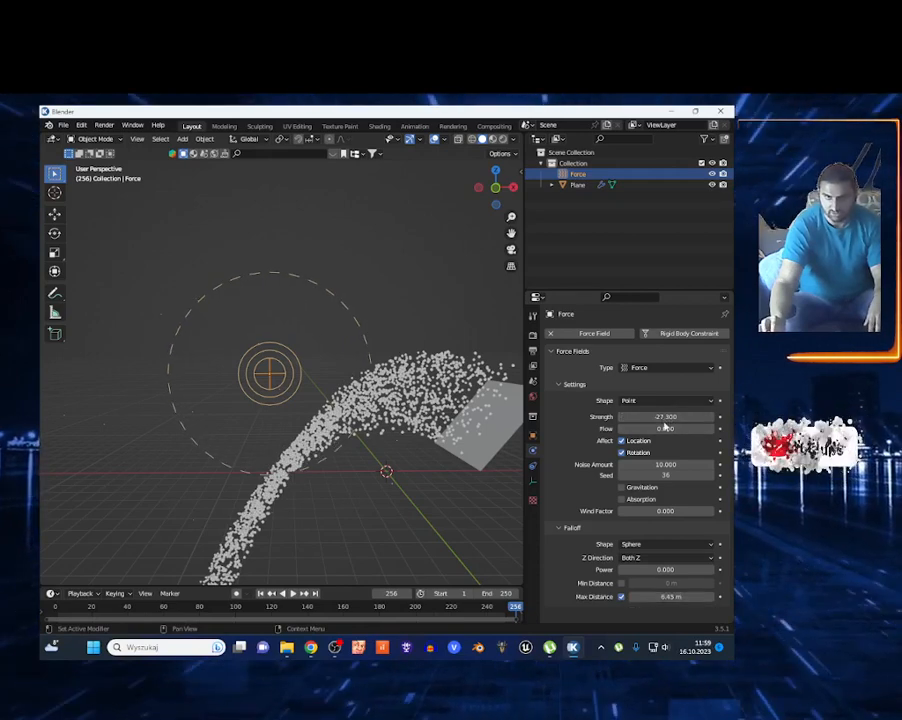
Set the force field's Strength to -33.9 and replay the animation to check how the limited range bends the stream.
left_click_drag(673, 417, 646, 417)
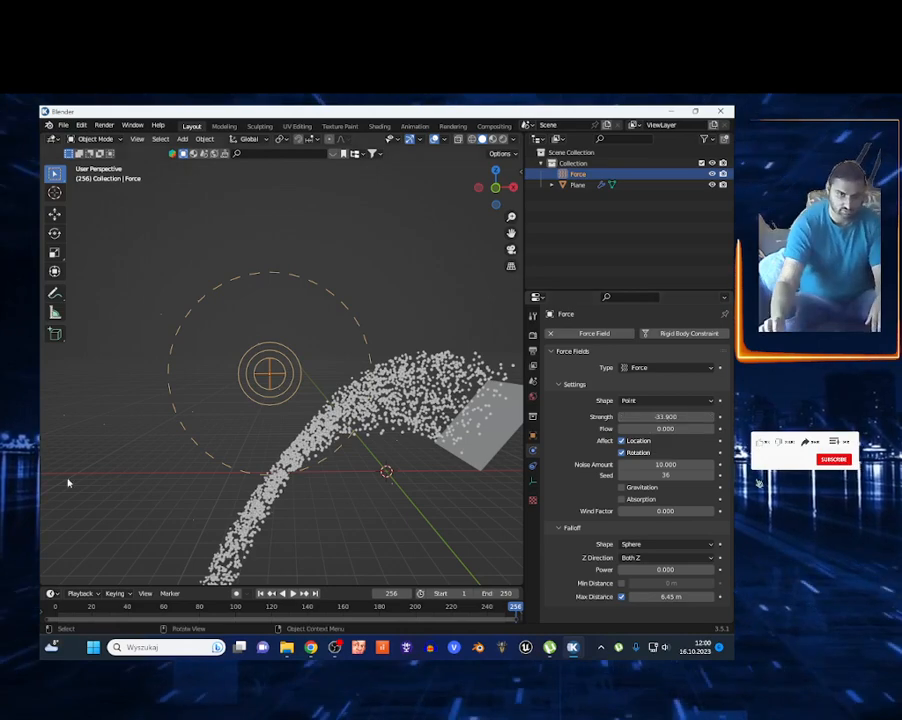
key("space")
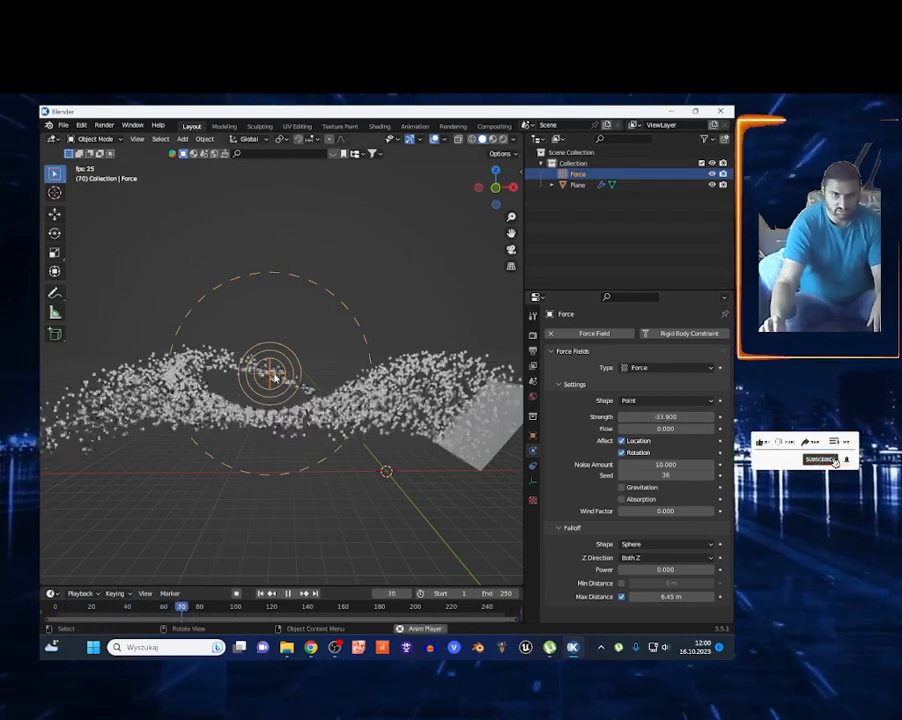
scroll(268, 402, "down", 1)
scroll(286, 436, "down", 2)
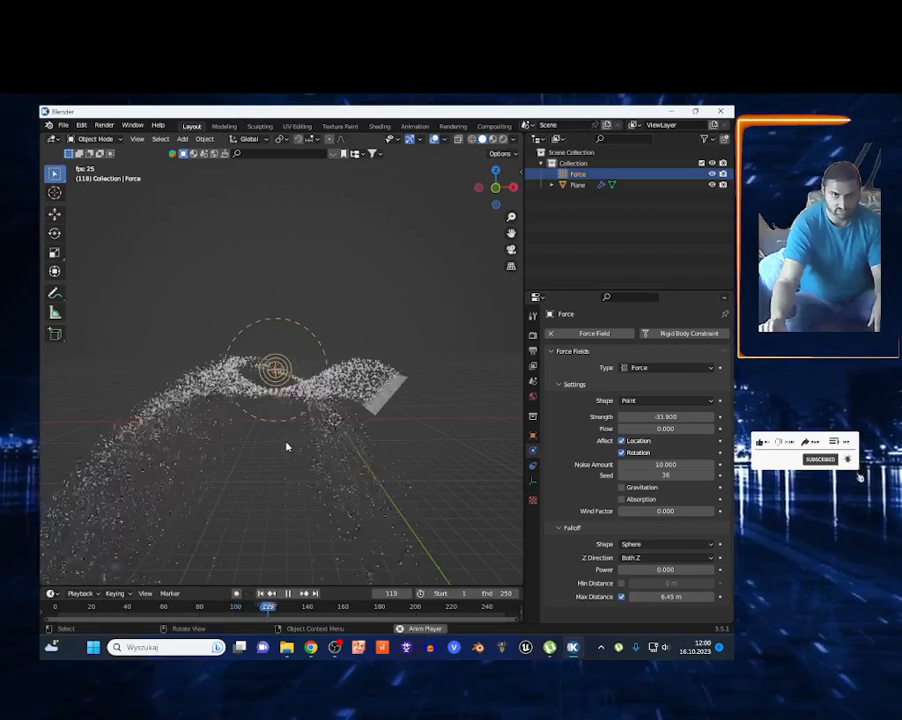
scroll(286, 446, "up", 1)
key("space")
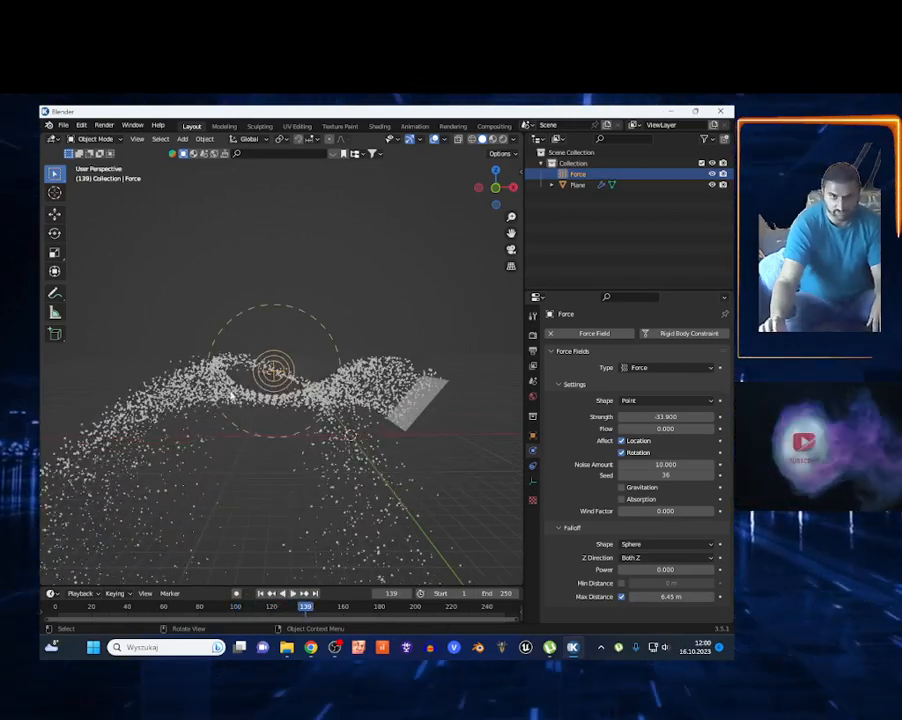
key("space")
scroll(290, 425, "up", 3)
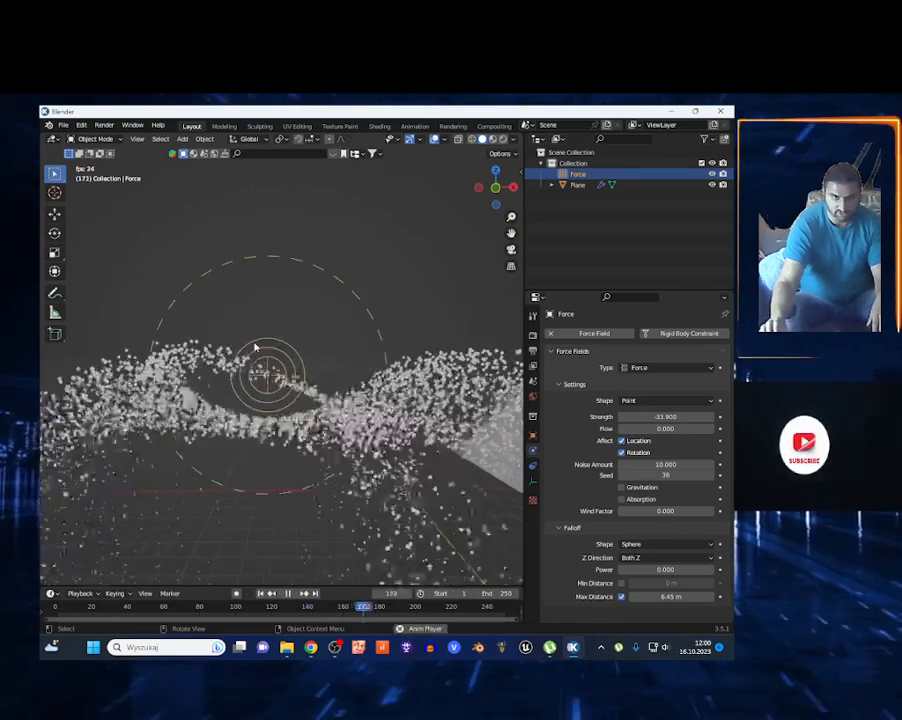
key("space")
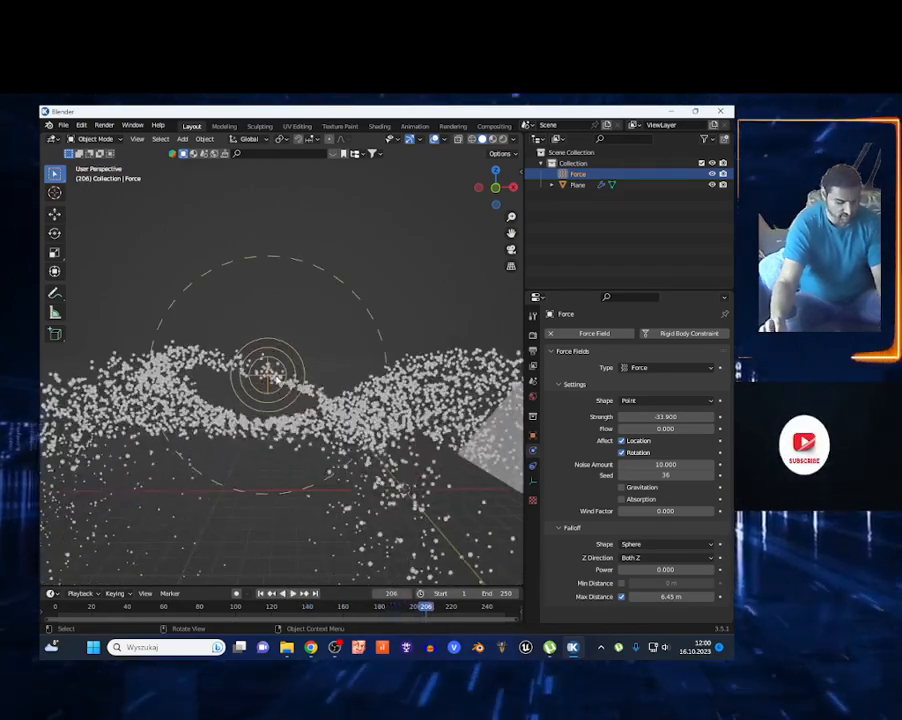
Delete the Force field object from the scene, keeping the emitter plane.
left_click(276, 378)
key("x")
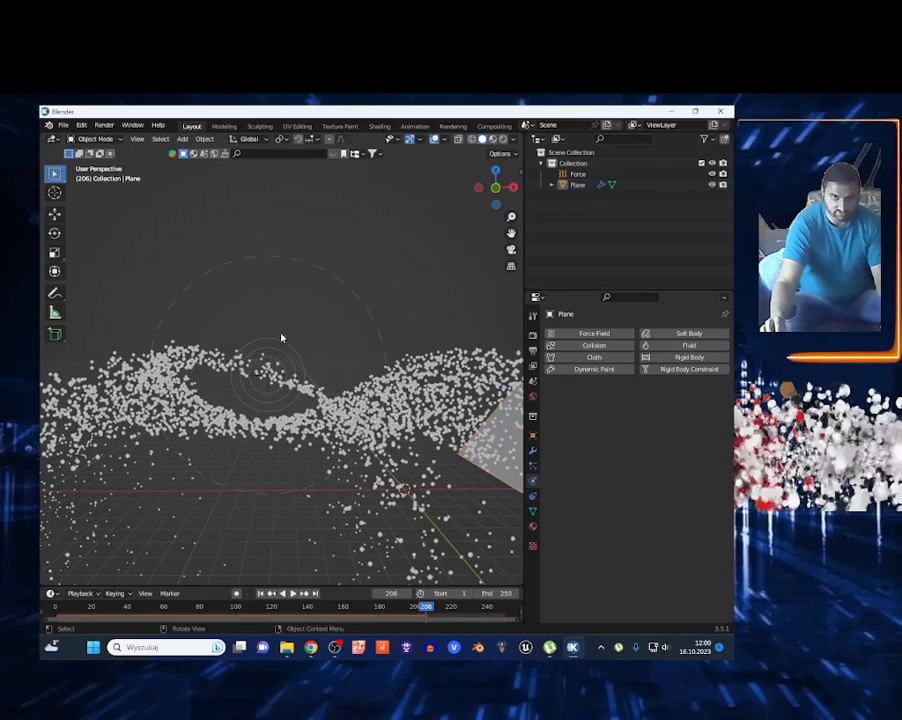
left_click(285, 343)
key("Delete")
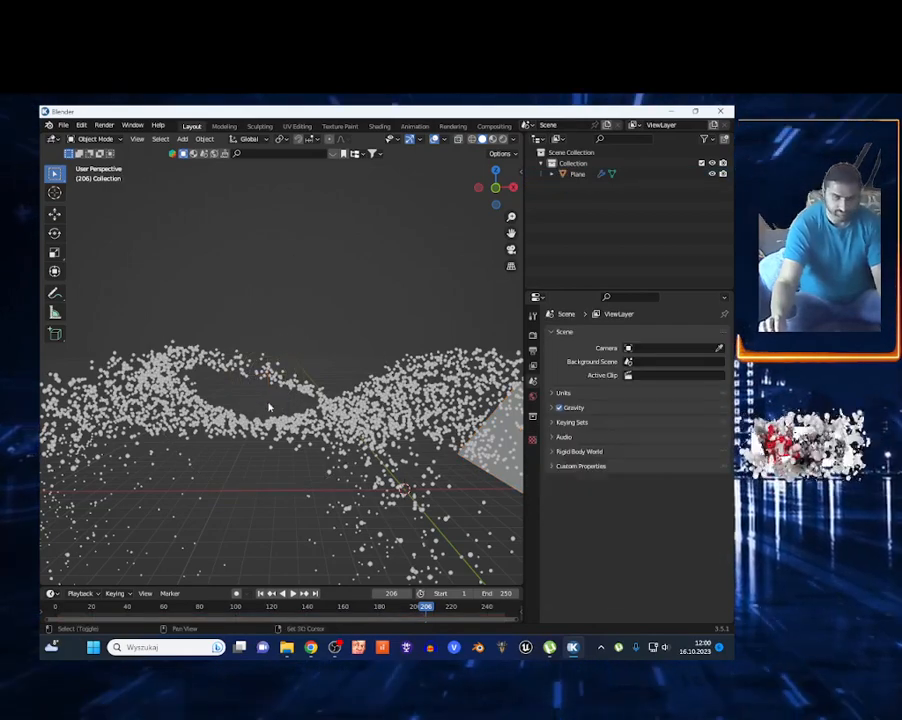
Add a force field of type Wind at the world origin.
key("shift+a")
mouse_move(268, 406)
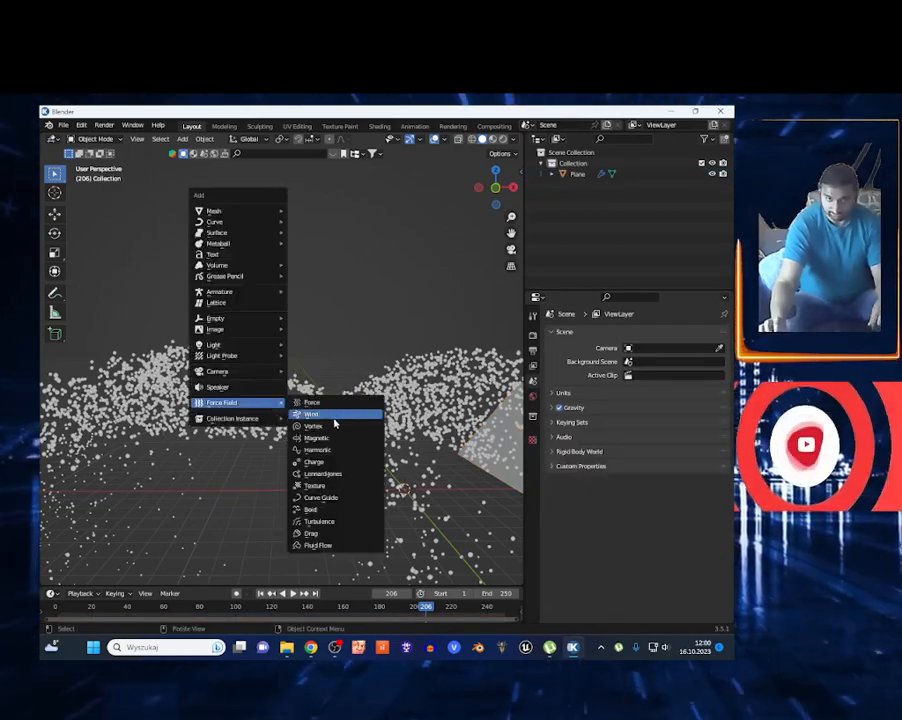
left_click(314, 414)
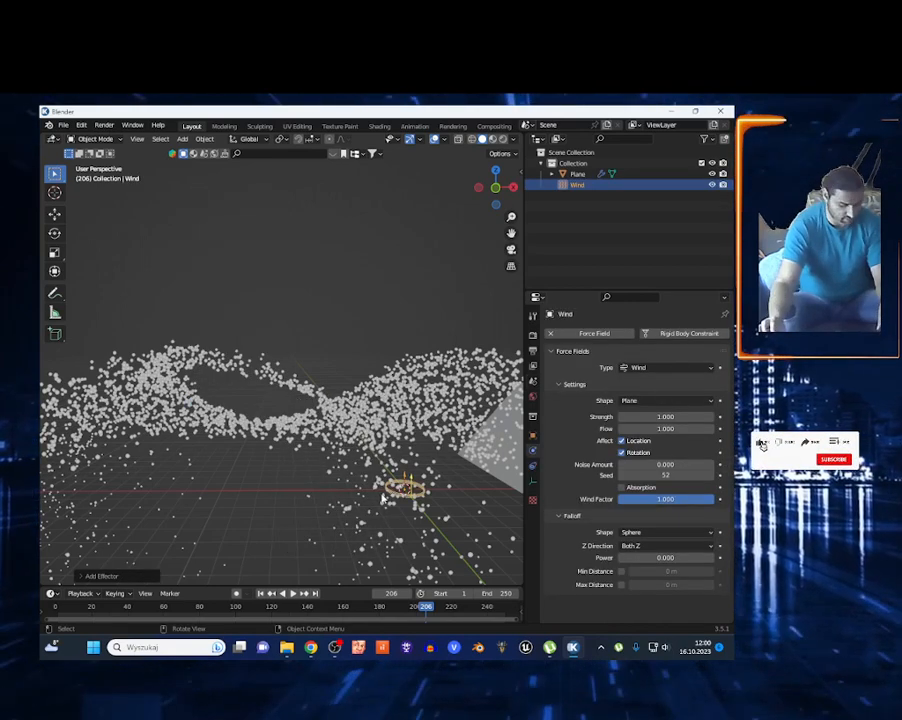
Move the wind field in the negative X direction and upward in Z, placing it just below the particle stream.
key("shift+grave")
key("w")
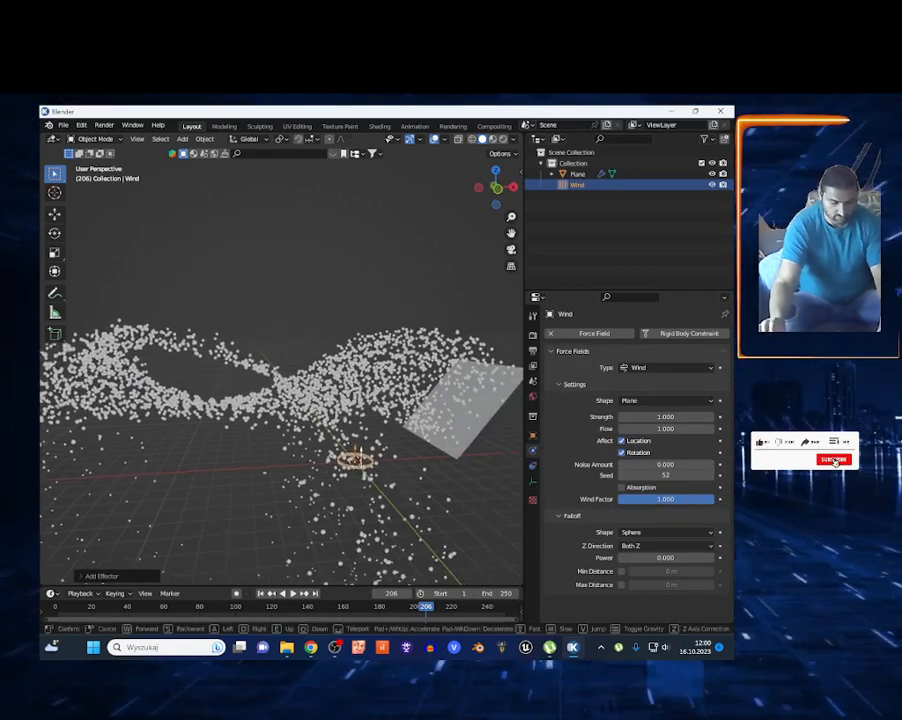
key("s")
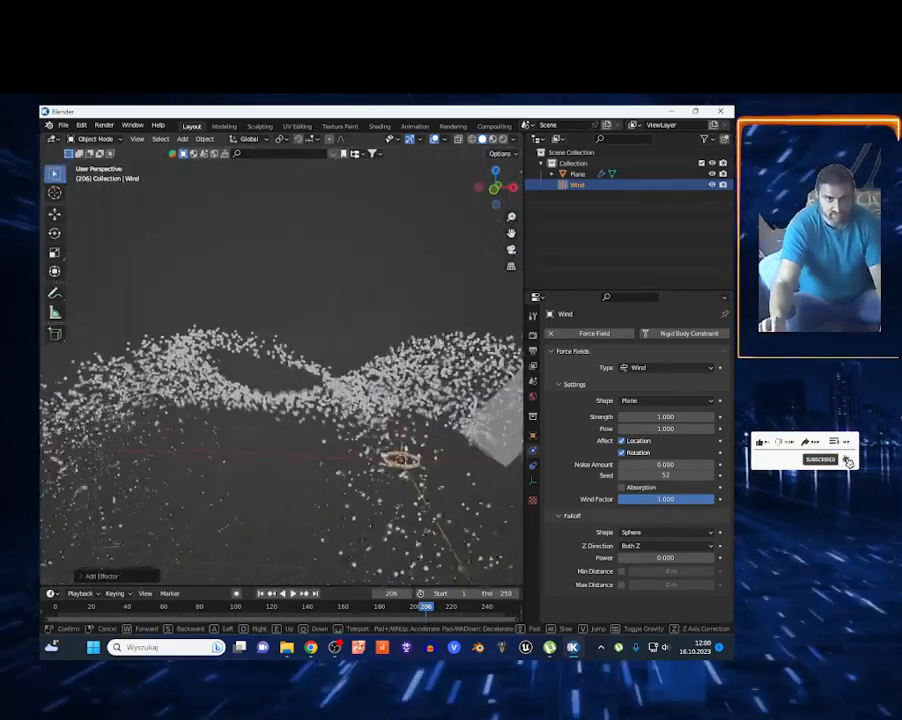
left_click(414, 497)
key("g")
key("x")
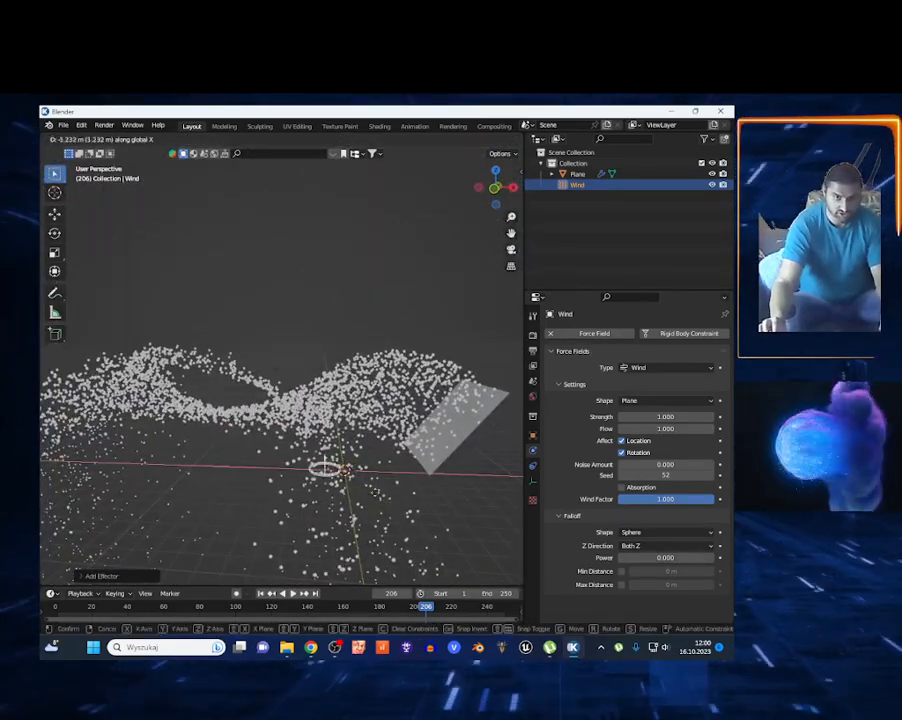
left_click(296, 476)
key("g")
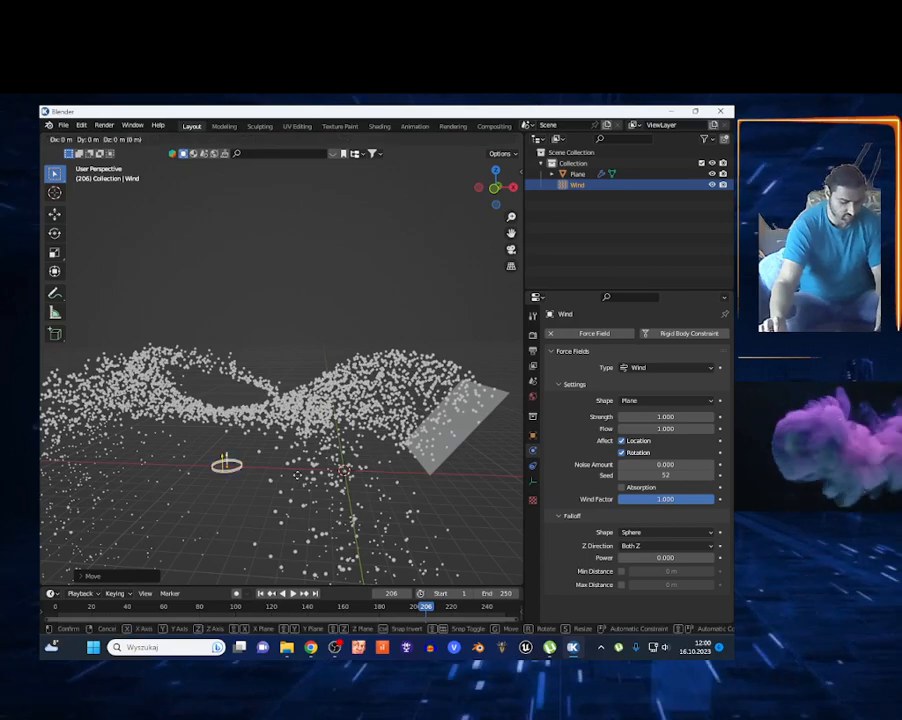
key("z")
left_click(278, 440)
key("shift+grave")
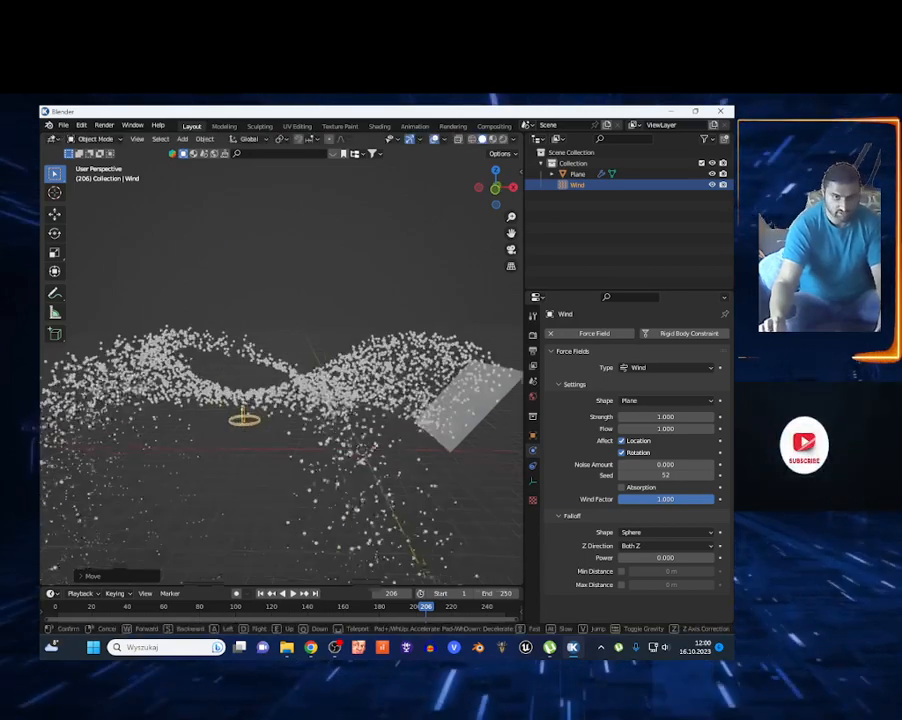
Set the wind field's Strength to 100.
key("w")
key("a")
left_click(272, 445)
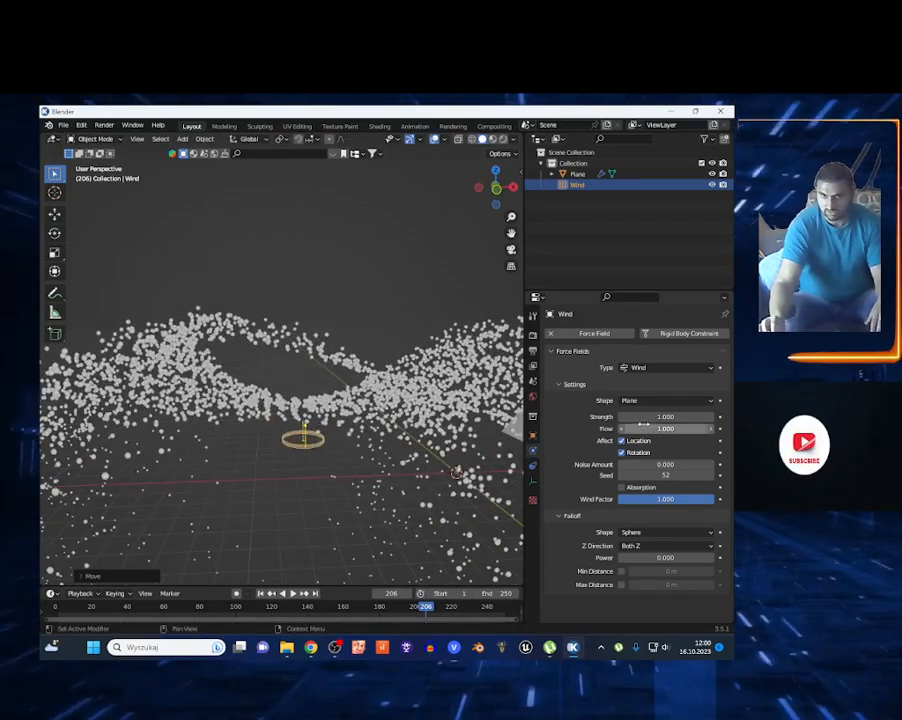
type("3")
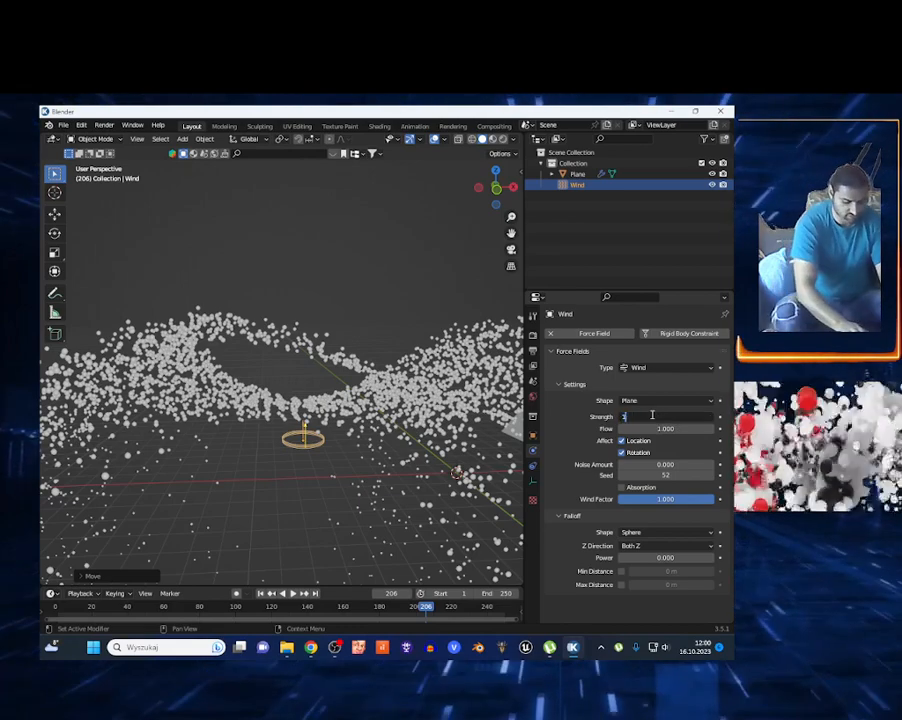
key("Return")
key("Down")
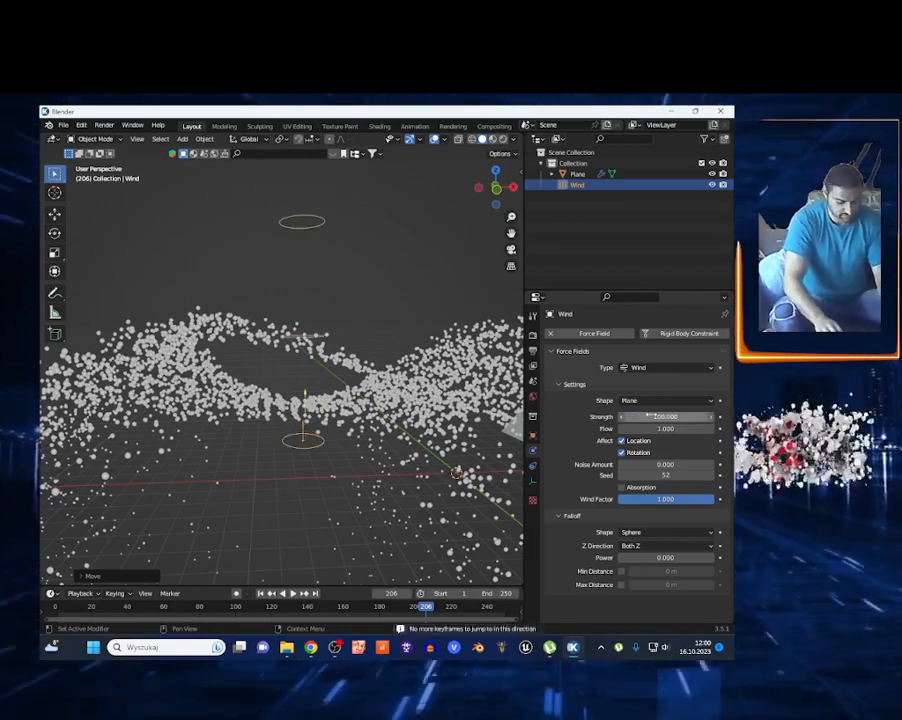
Replay the animation from the first frame and examine from several angles how the wind deflects the particle stream.
key("shift+Left")
key("space")
scroll(453, 398, "down", 6)
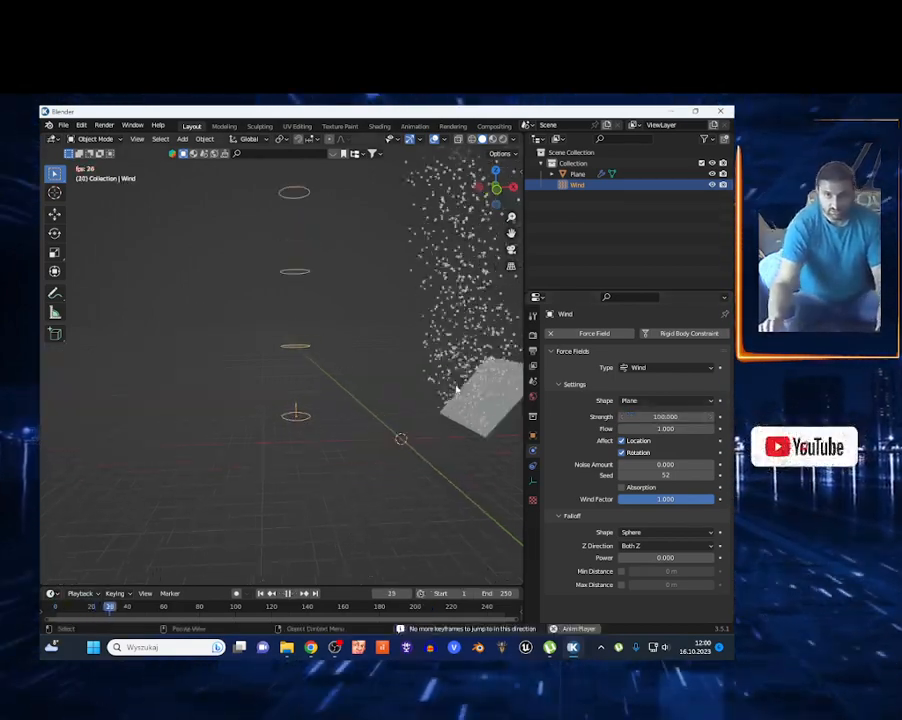
key("shift+grave")
key("d")
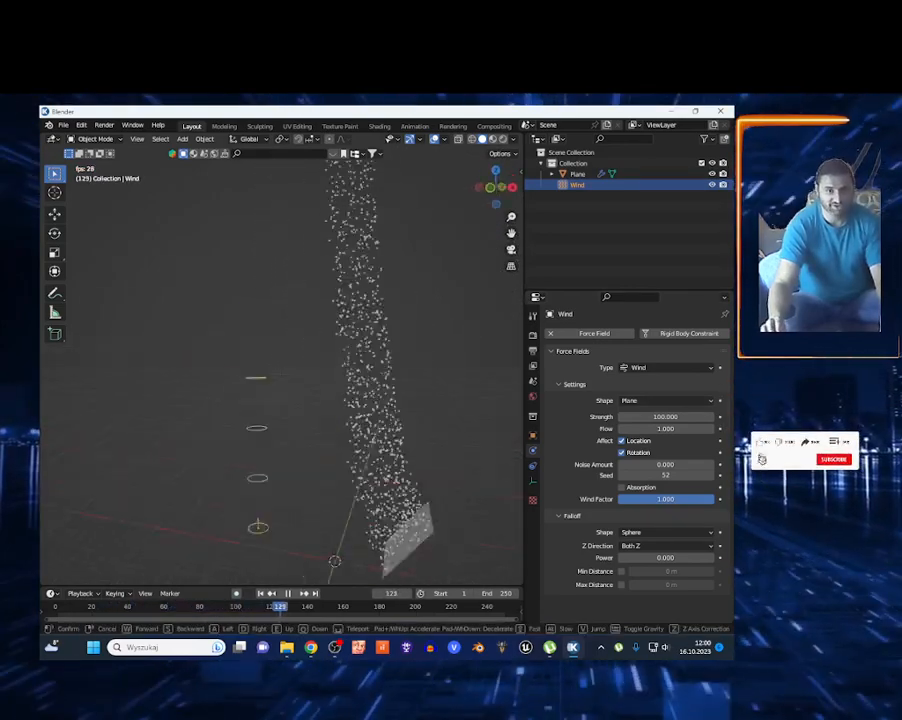
key("a")
left_click(405, 437)
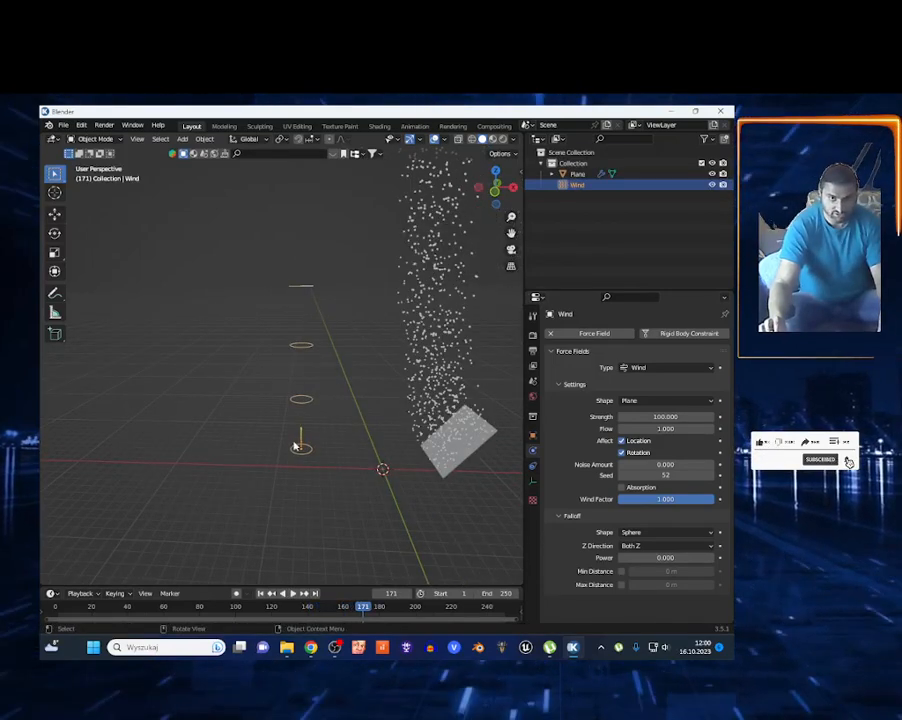
Tilt the wind field with a free trackball rotation so that it points up toward the particle stream.
key("r")
key("x")
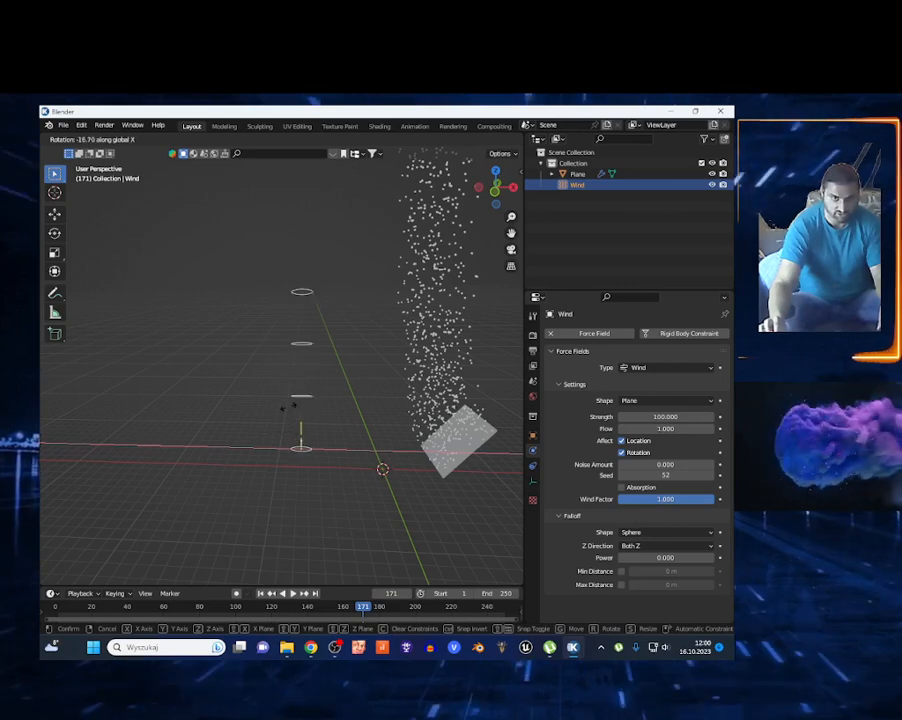
key("r")
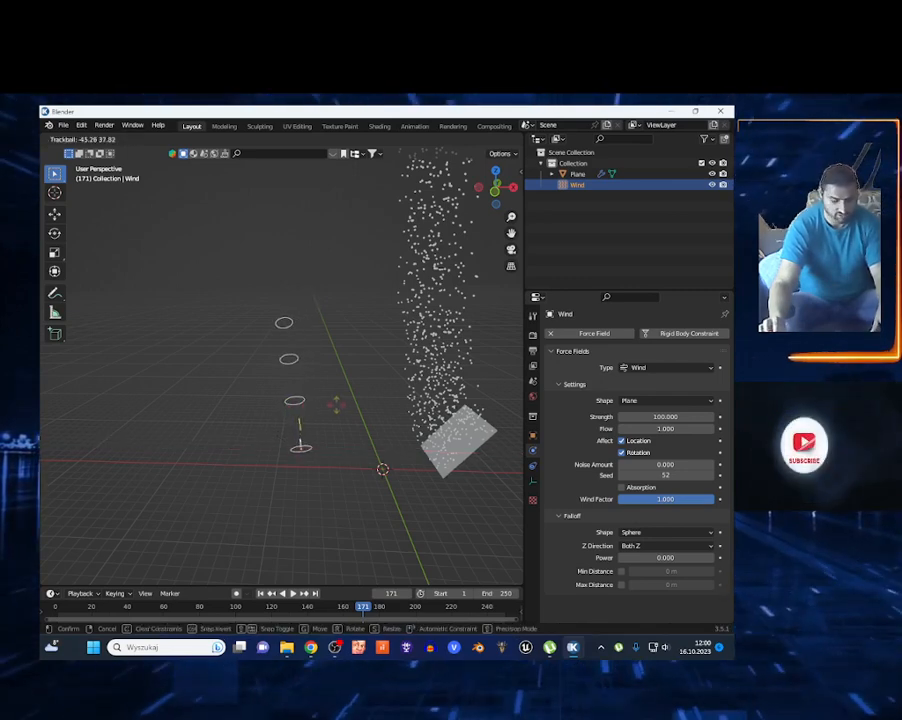
left_click(197, 389)
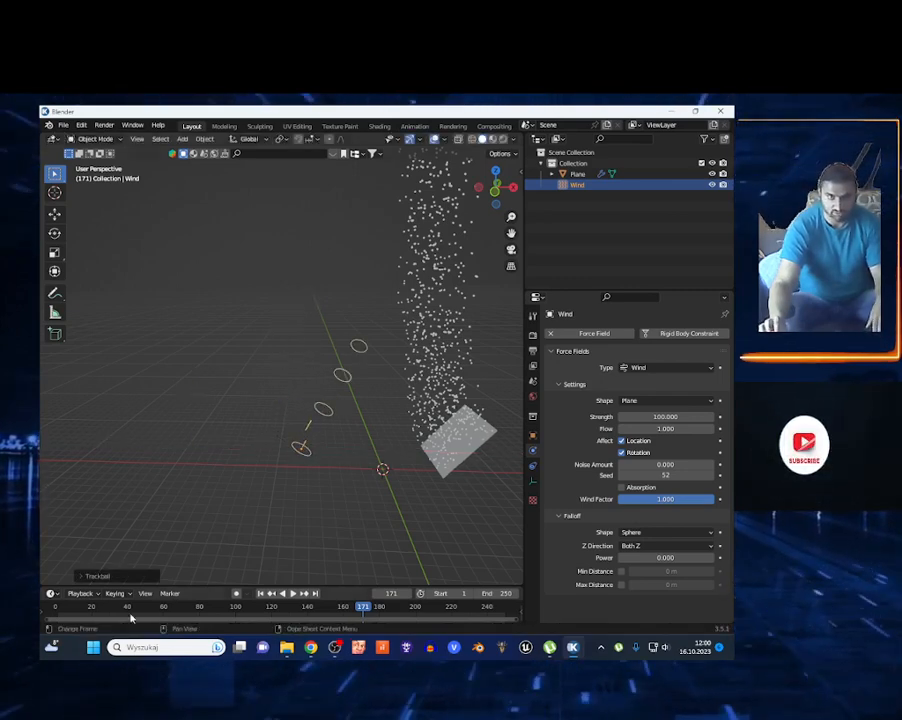
Play the animation from the start and examine the effect of the tilted wind on the stream from several viewpoints.
left_click(55, 609)
key("space")
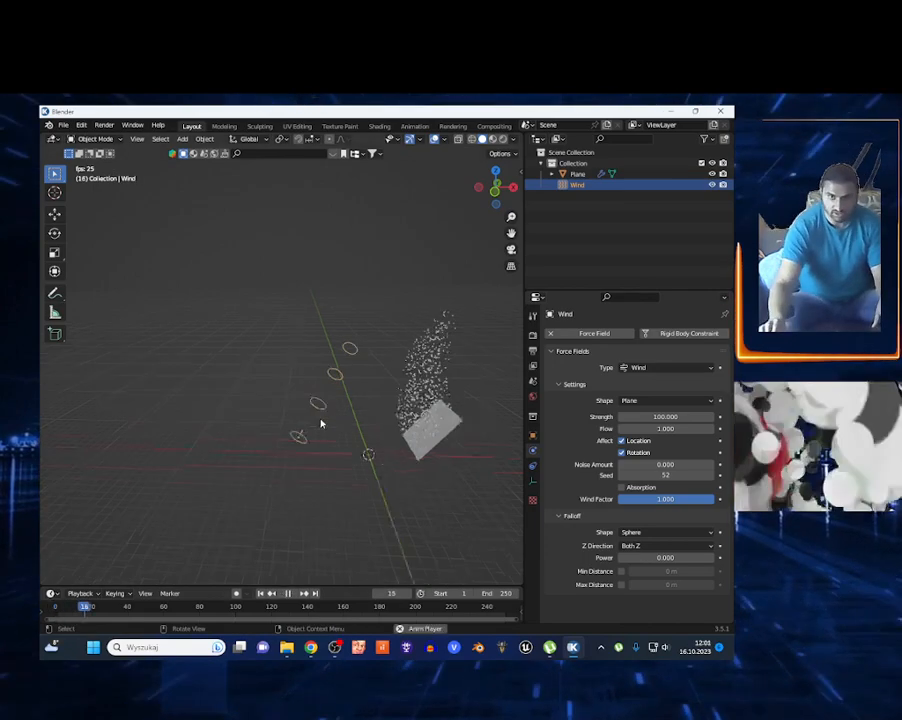
scroll(321, 424, "down", 3)
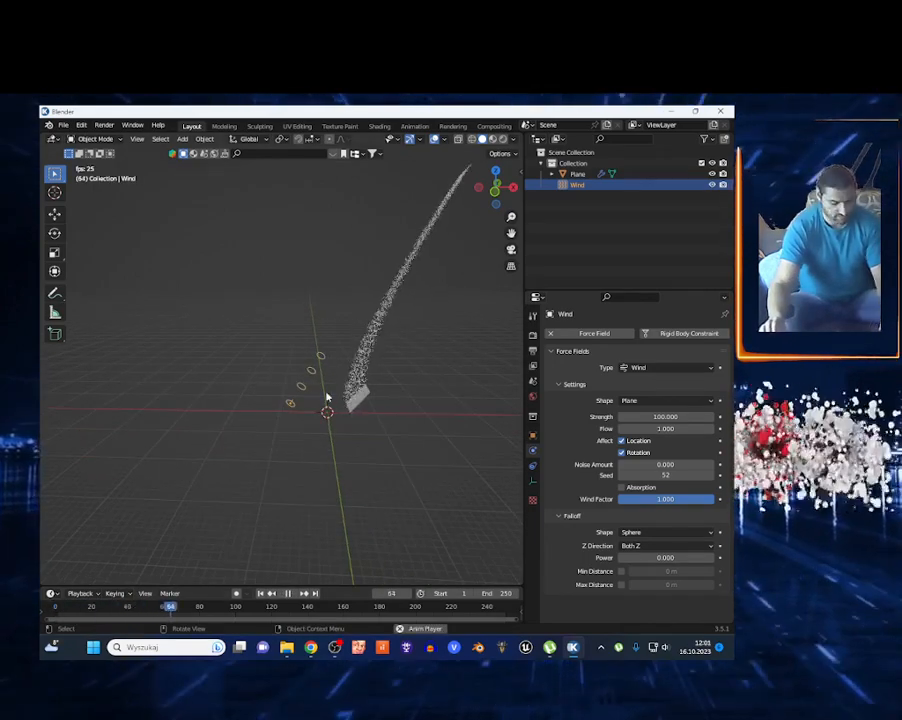
key("shift+grave")
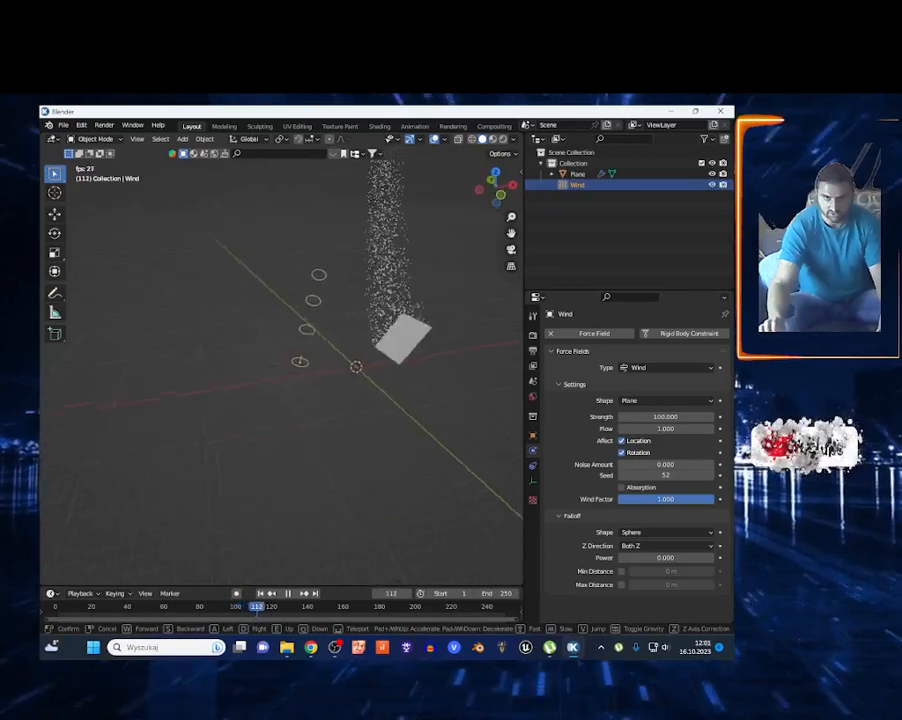
key("w")
key("d")
key("s")
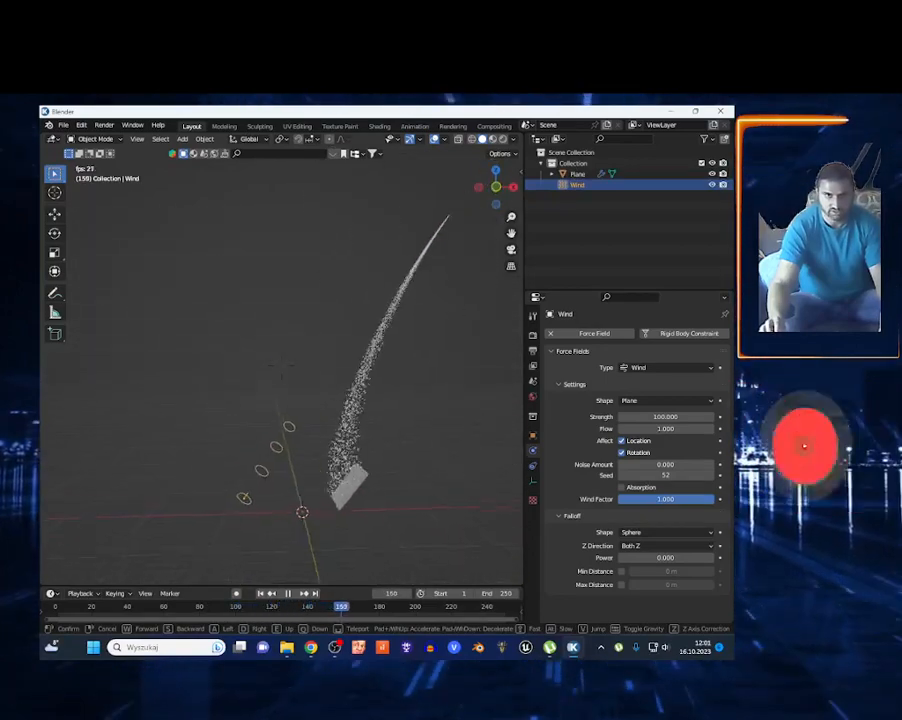
key("w")
key("a")
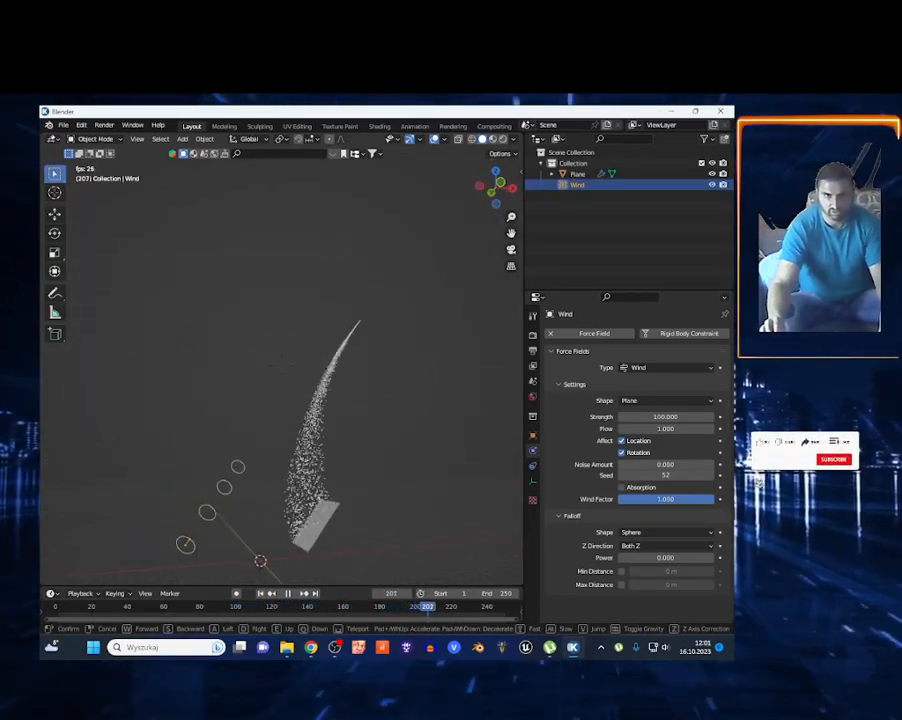
key("d")
key("w")
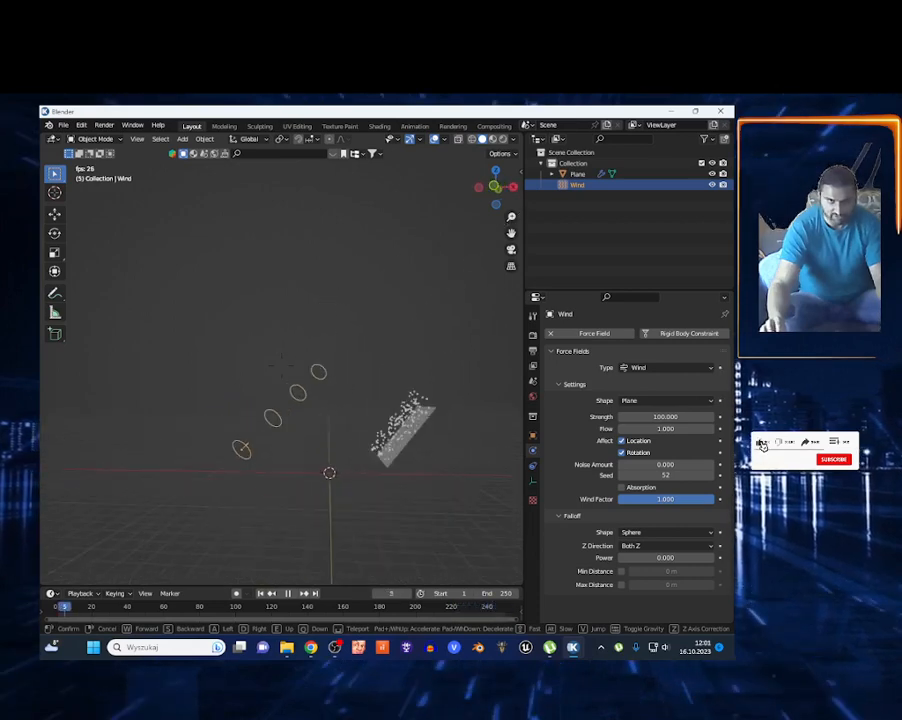
left_click(281, 365)
key("space")
Rotate the wind field about the global Y axis so it points up and away from the emitter plane, and replay the animation.
key("r")
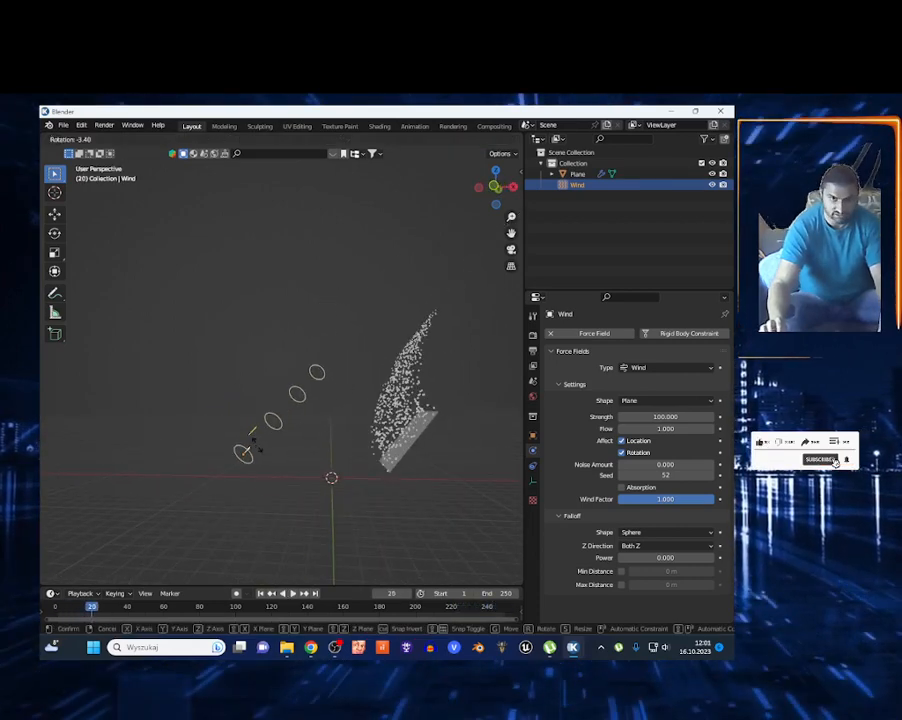
key("y")
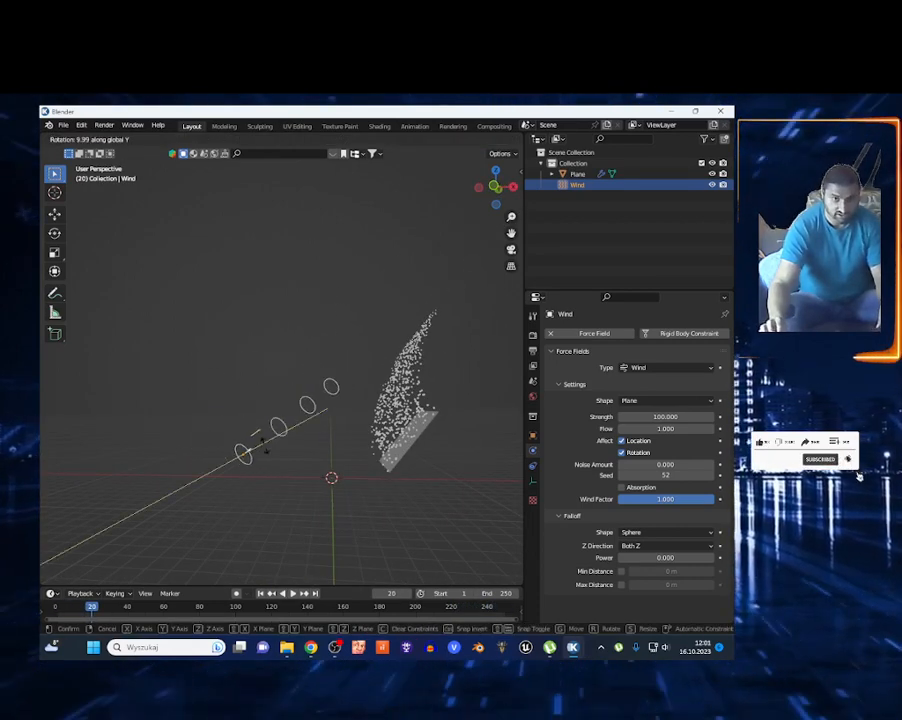
left_click(226, 458)
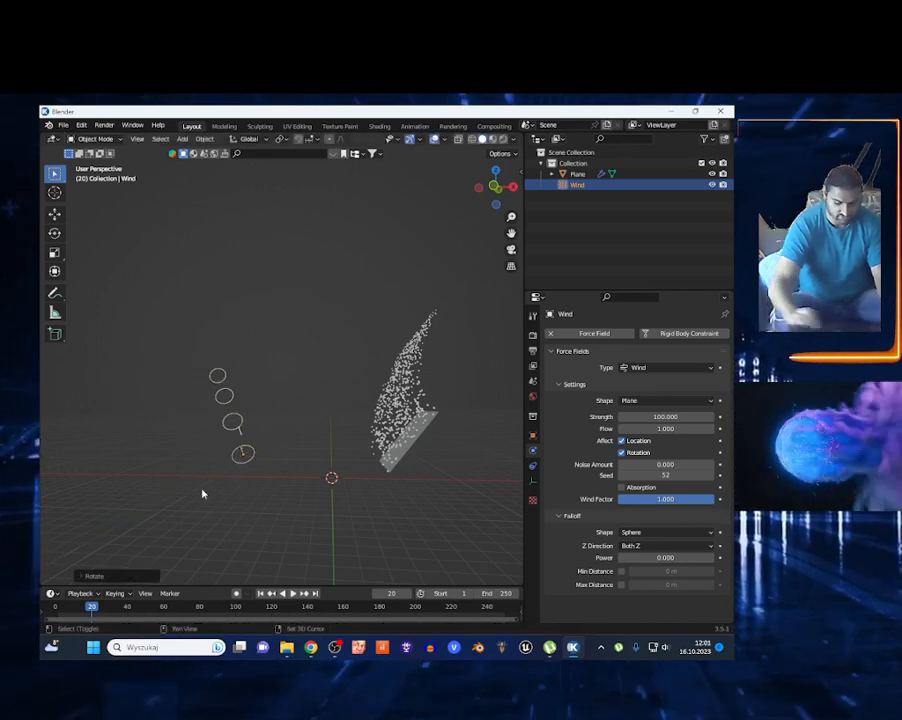
key("space")
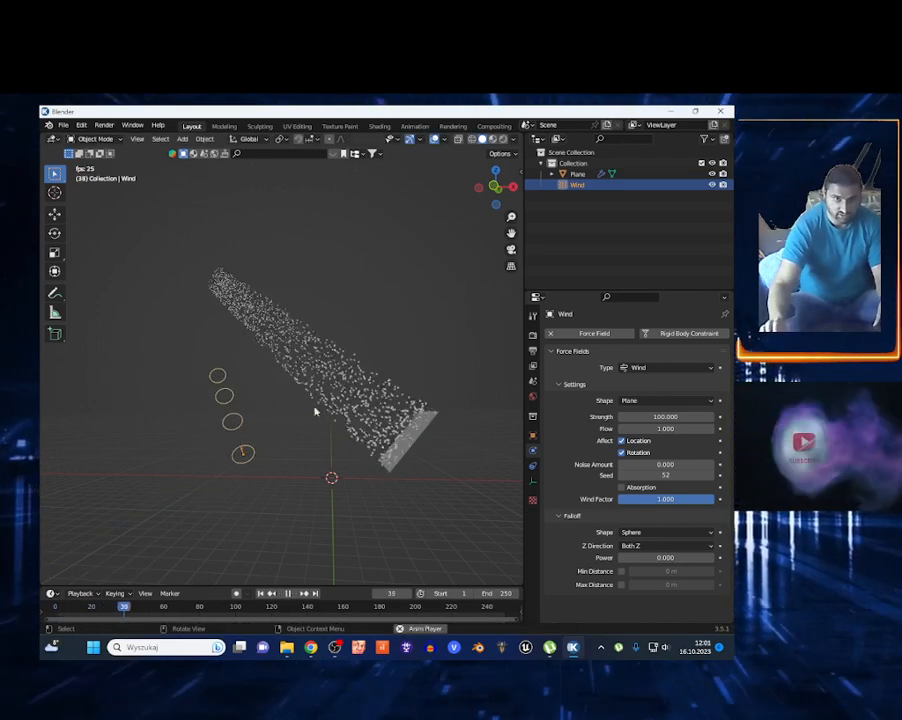
key("space")
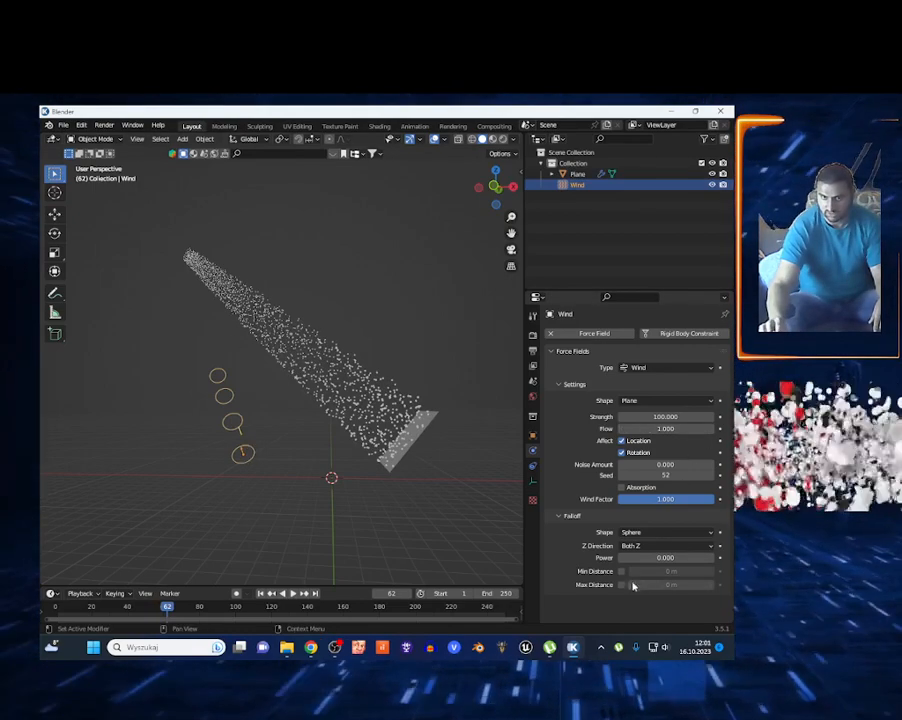
Delete the wind field and add a force field of type Vortex at the world origin.
key("x")
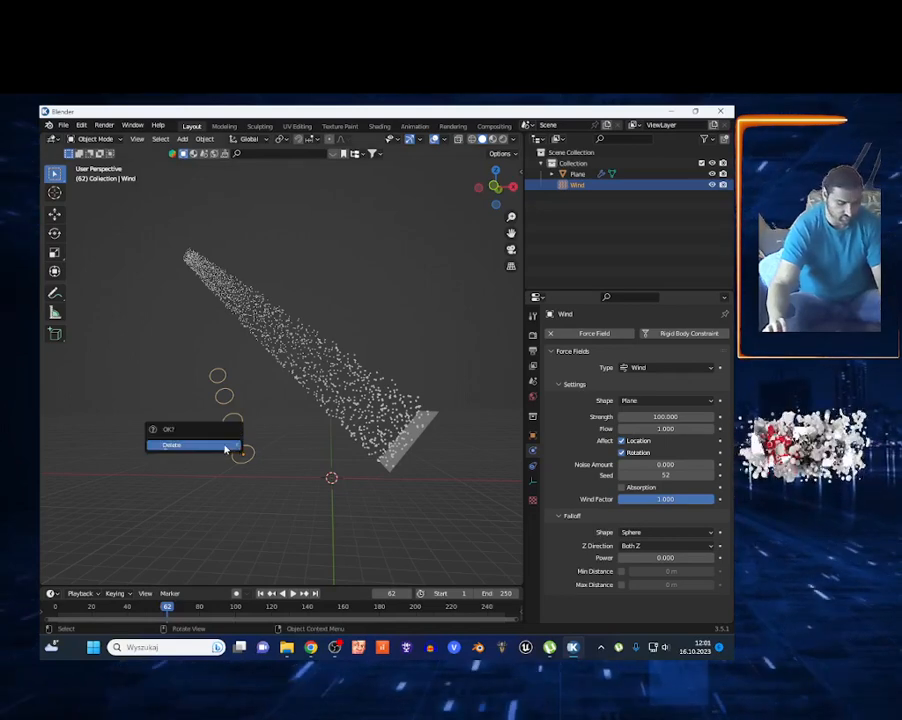
left_click(225, 450)
key("shift+a")
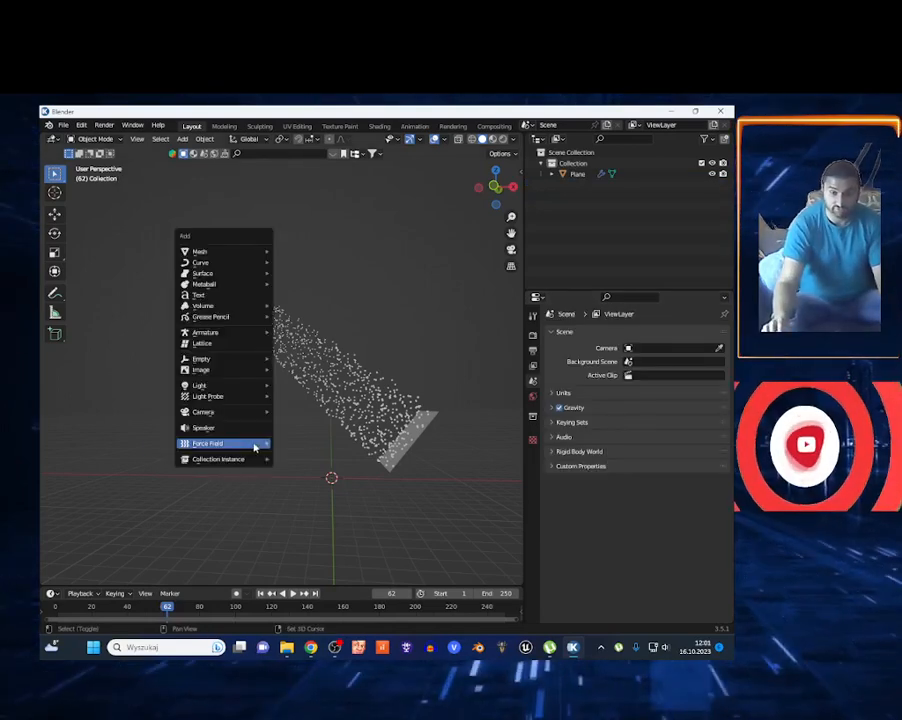
mouse_move(253, 447)
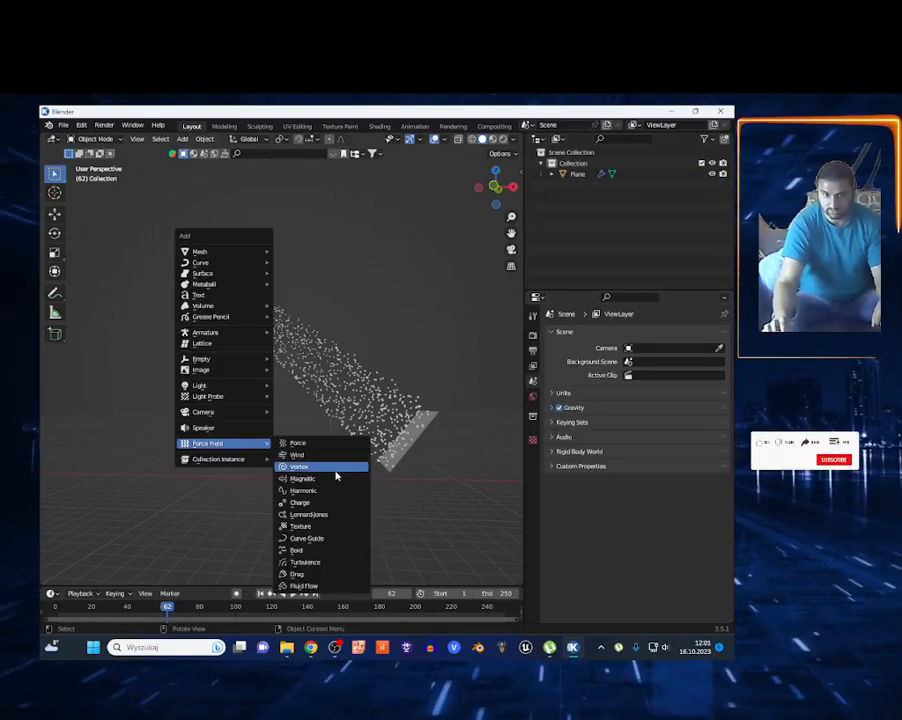
left_click(331, 474)
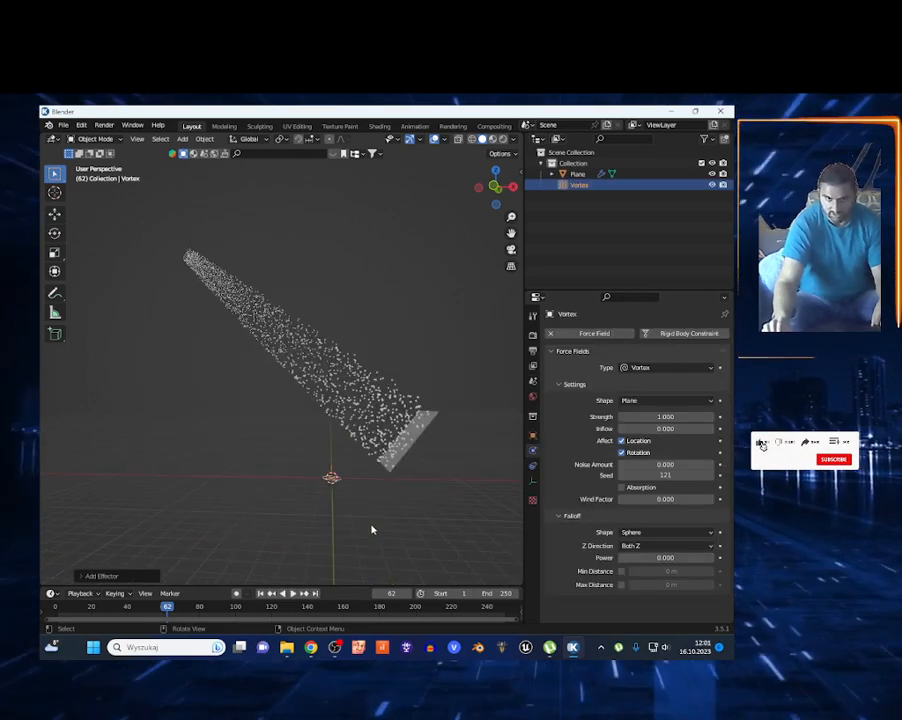
Move the vortex field in the negative X direction and raise it along Z, placing it below the particle stream.
key("shift+grave")
key("w")
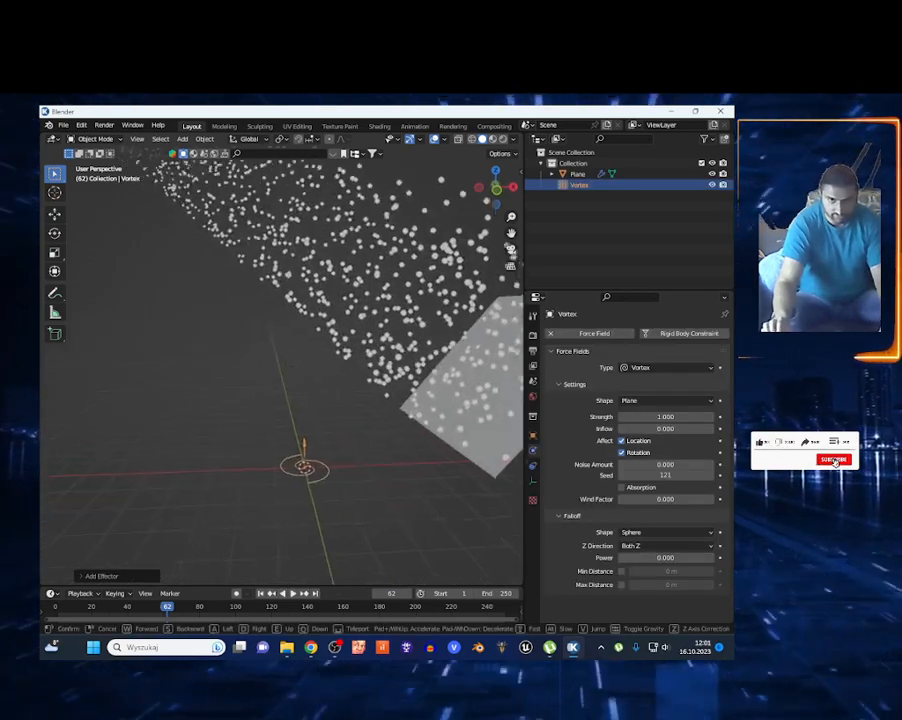
key("s")
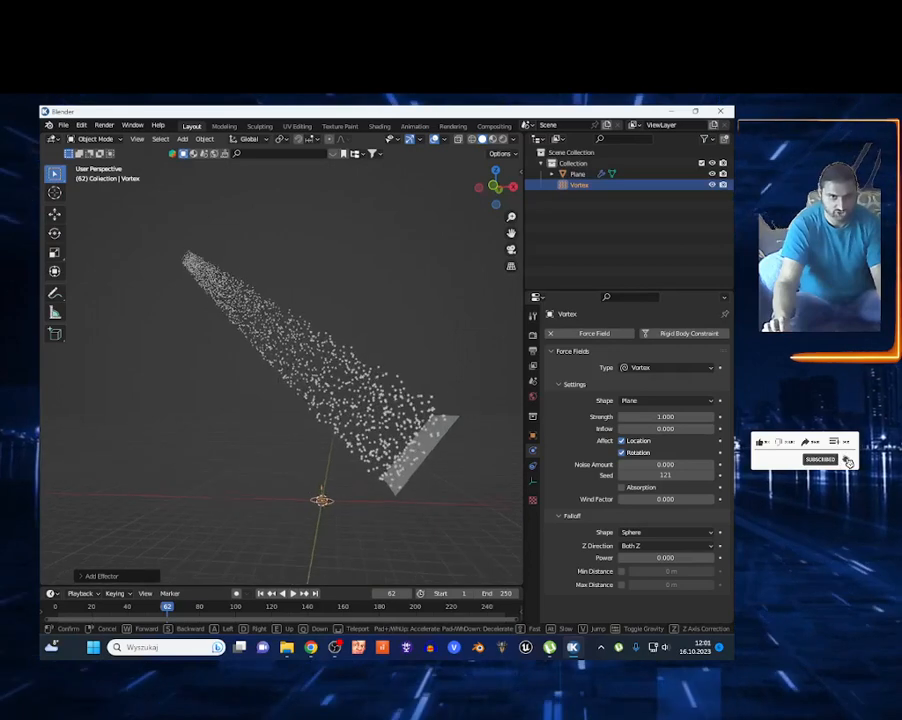
key("a")
left_click(337, 492)
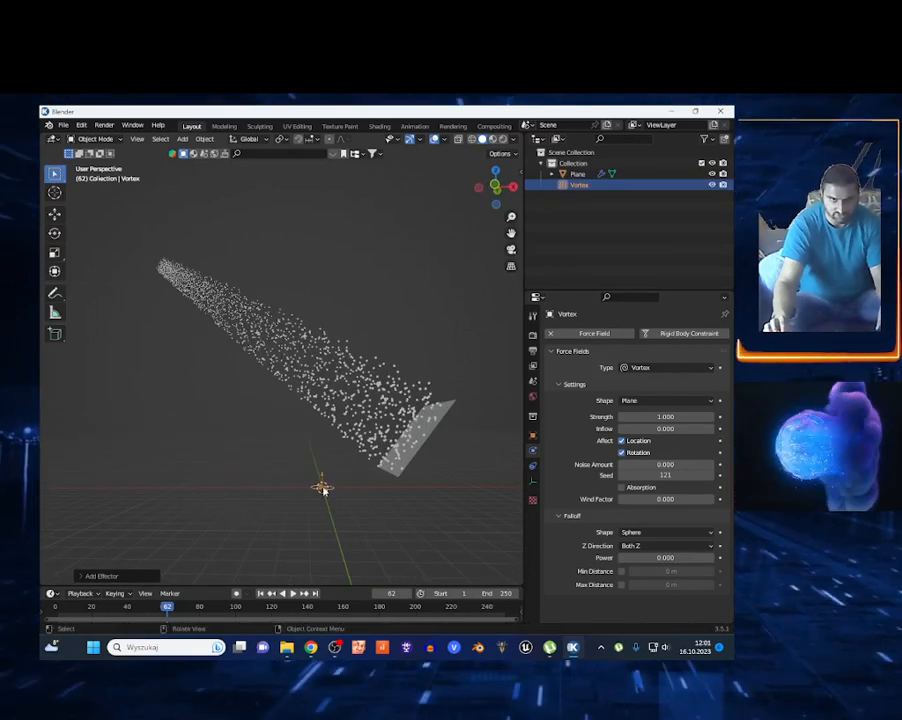
key("g")
key("x")
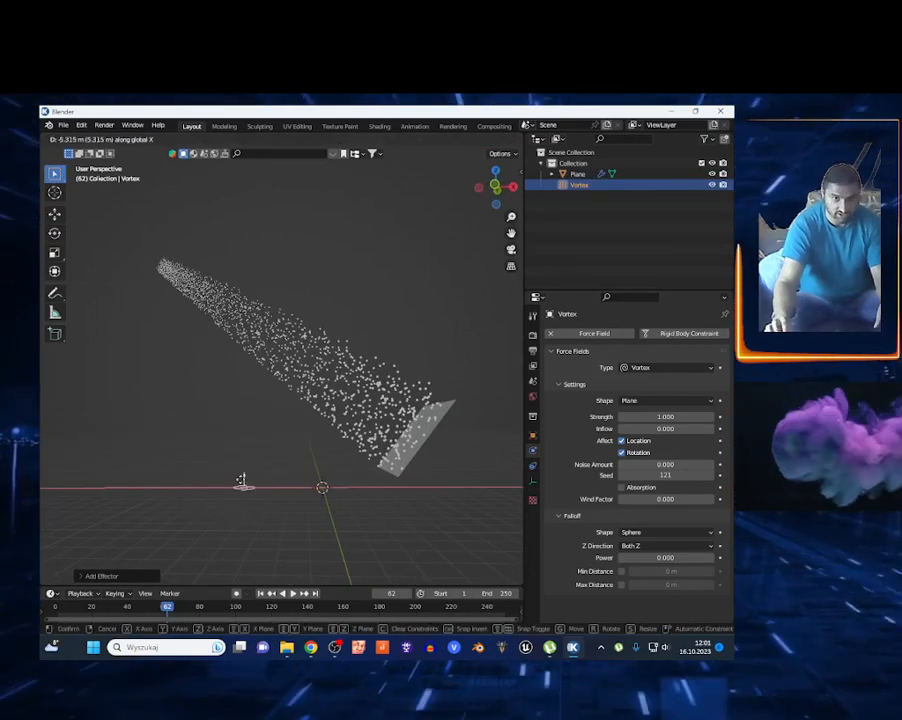
left_click(238, 488)
key("g")
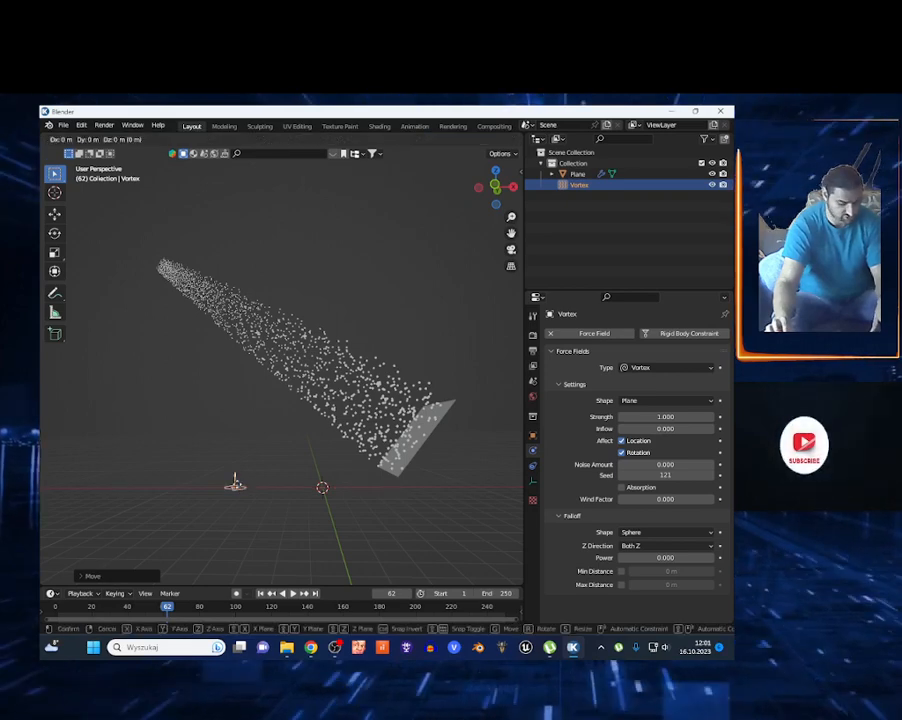
key("z")
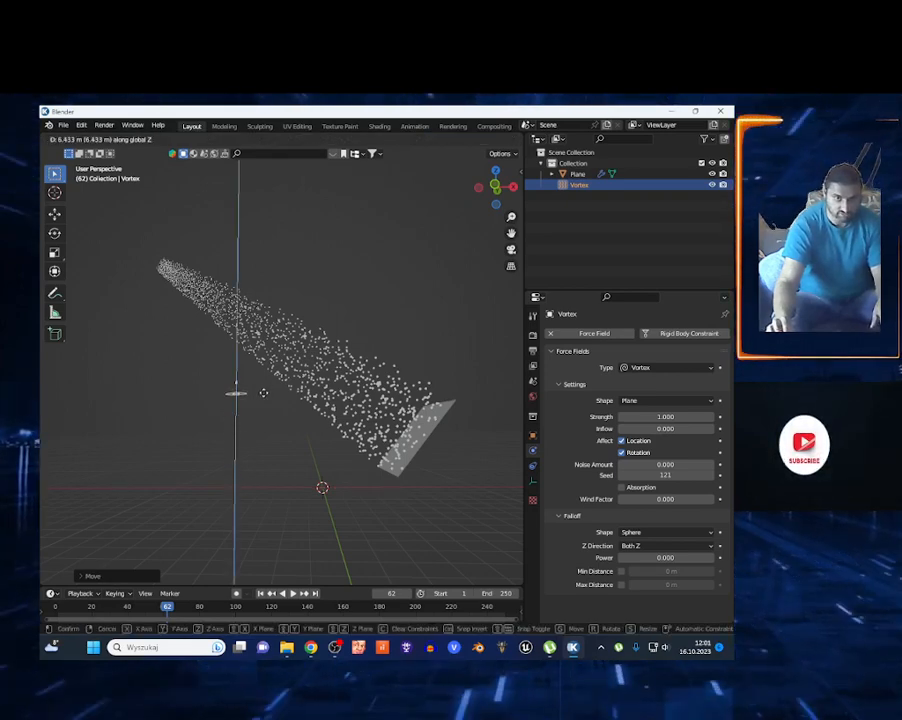
left_click(256, 421)
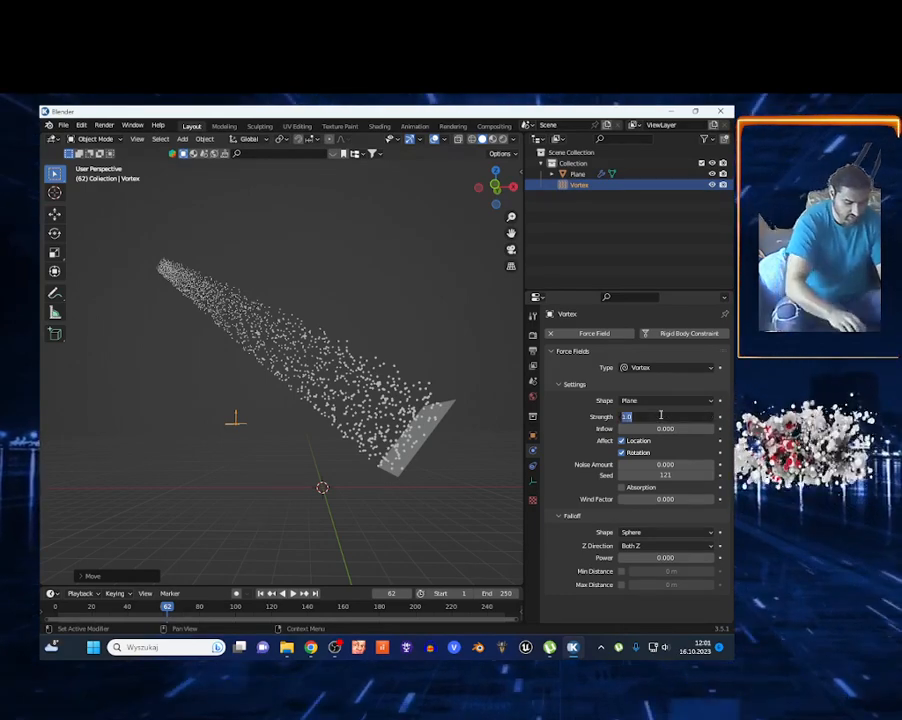
Set the vortex field's strength to 50 and replay the animation from the start.
type("0")
key("Return")
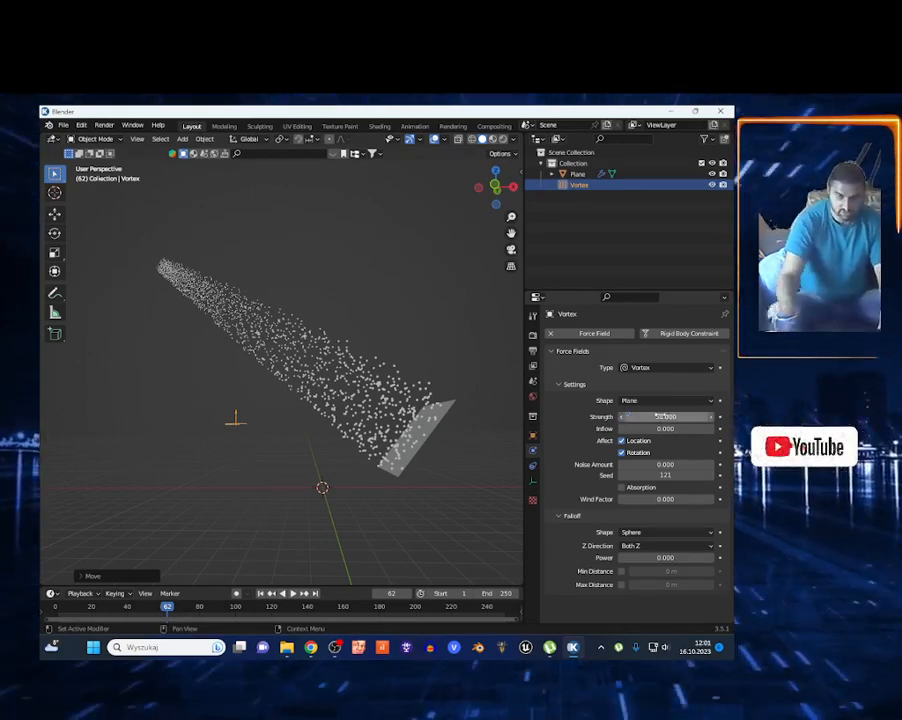
key("shift+Left")
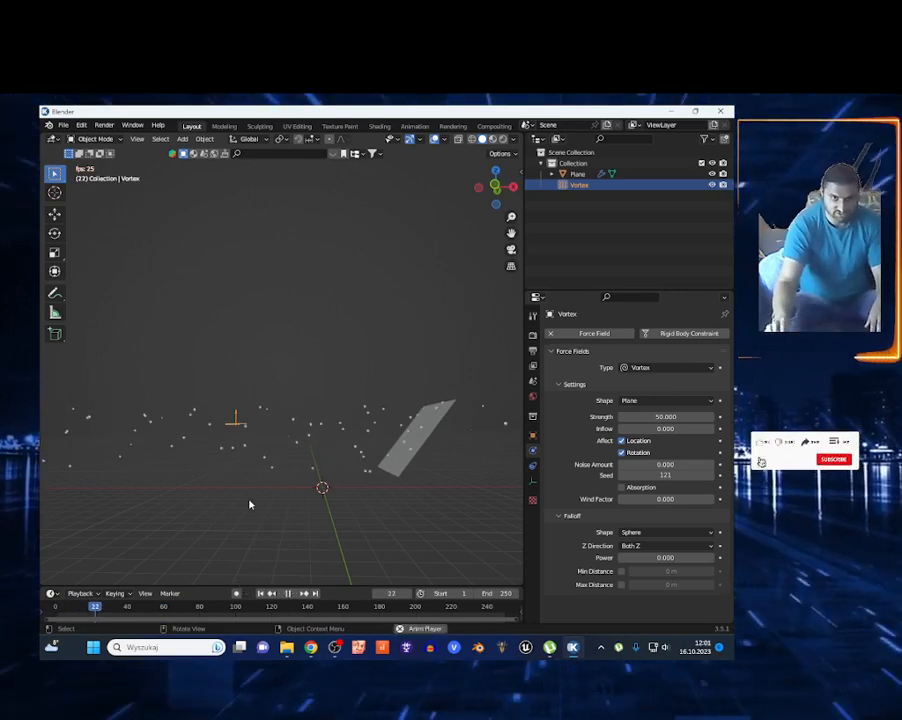
Examine the vortex's effect on the scattered particles from several viewpoints while the animation plays.
key("shift+grave")
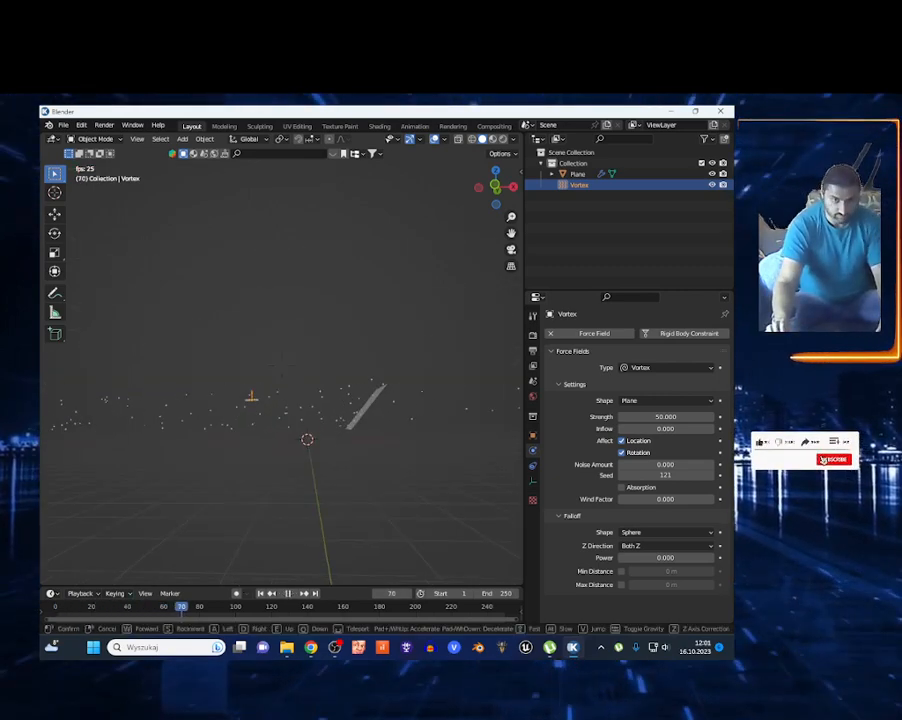
key("w")
key("s")
key("a")
key("w")
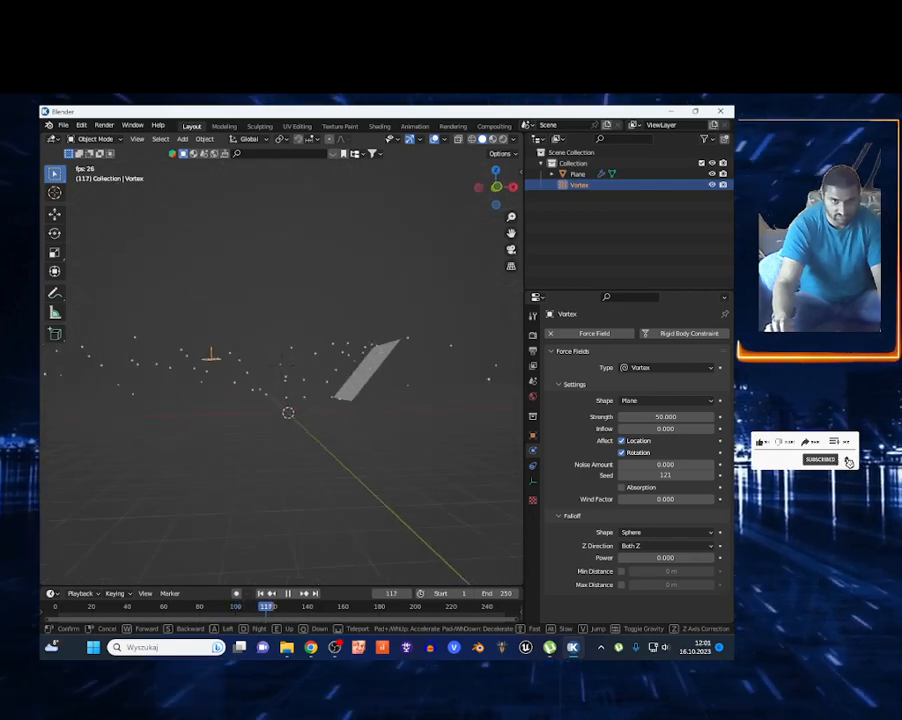
key("d")
key("w")
key("s")
key("a")
key("w")
left_click(257, 491)
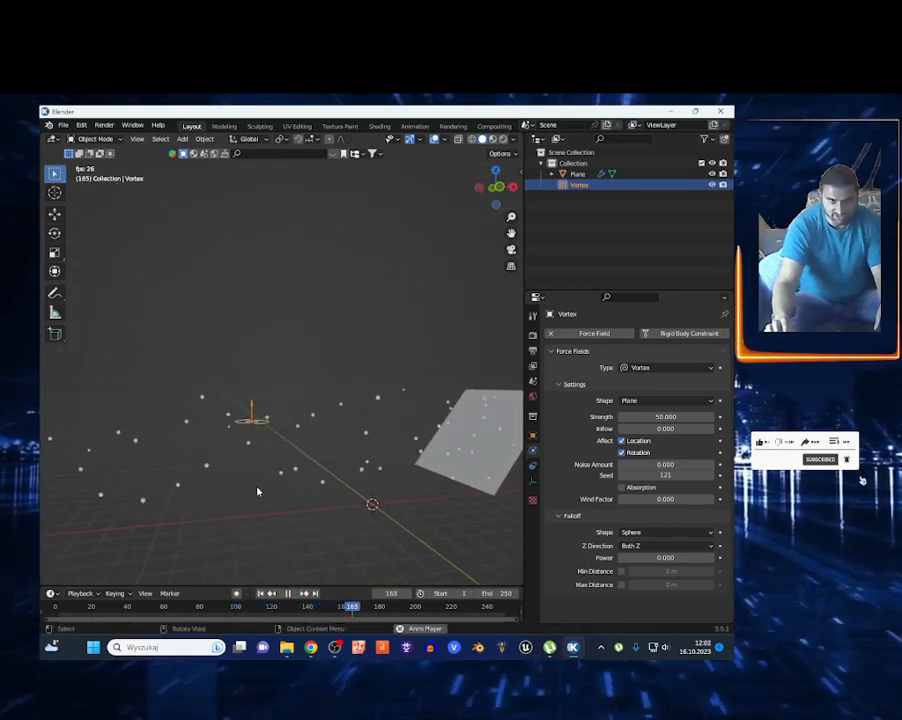
Lower the vortex field along Z below the particles, set its strength to 63.9, and resume the animation.
key("g")
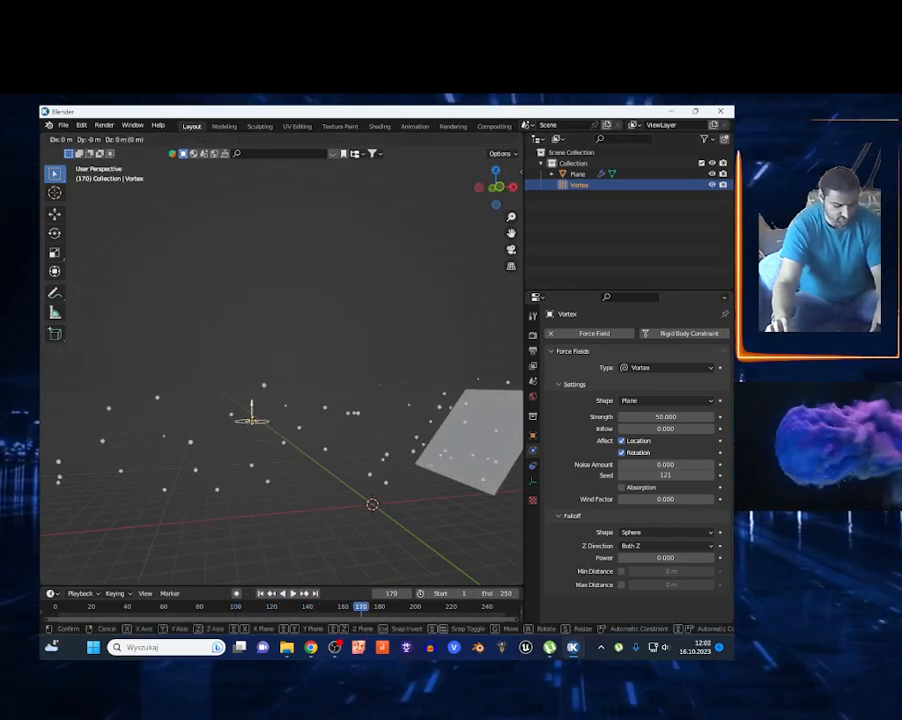
key("z")
left_click(267, 494)
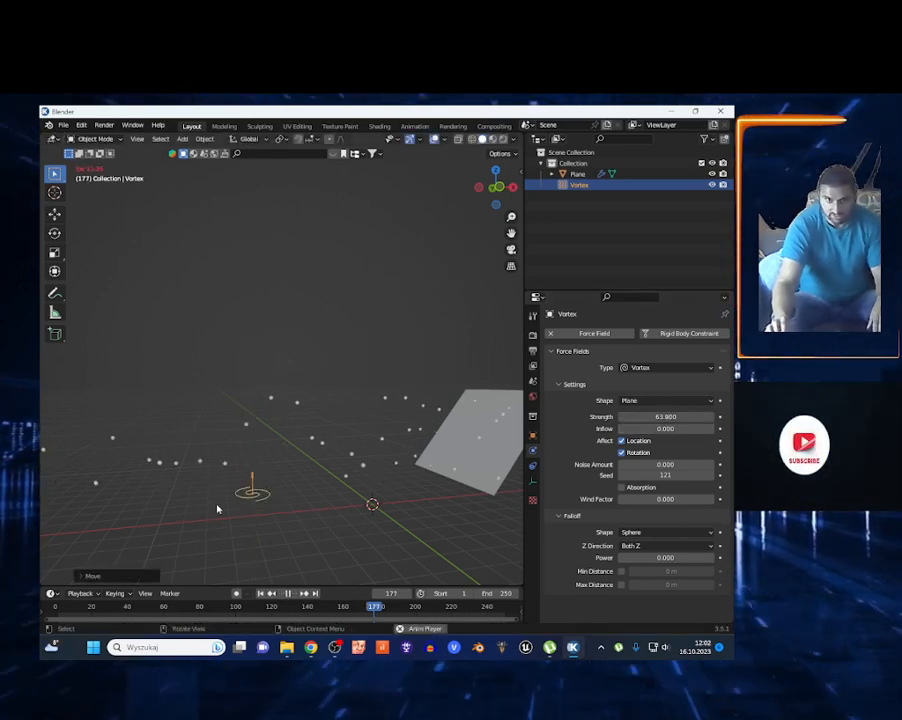
scroll(231, 497, "down", 4)
scroll(277, 453, "up", 2)
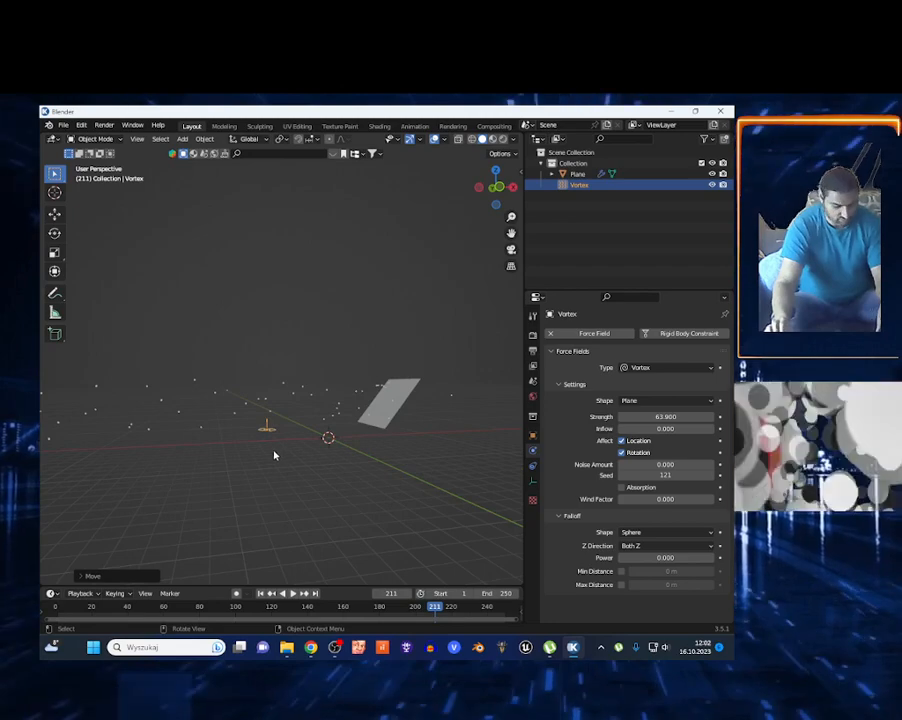
Rotate the vortex field about the global Y axis so it tilts toward the emitter plane, and resume the animation.
key("r")
key("y")
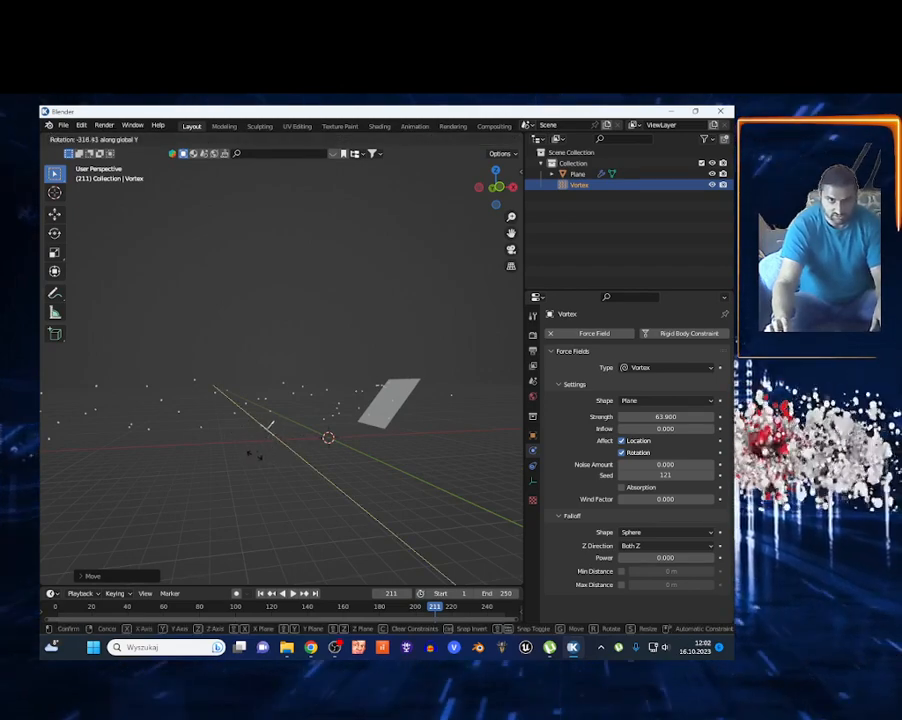
left_click(268, 427)
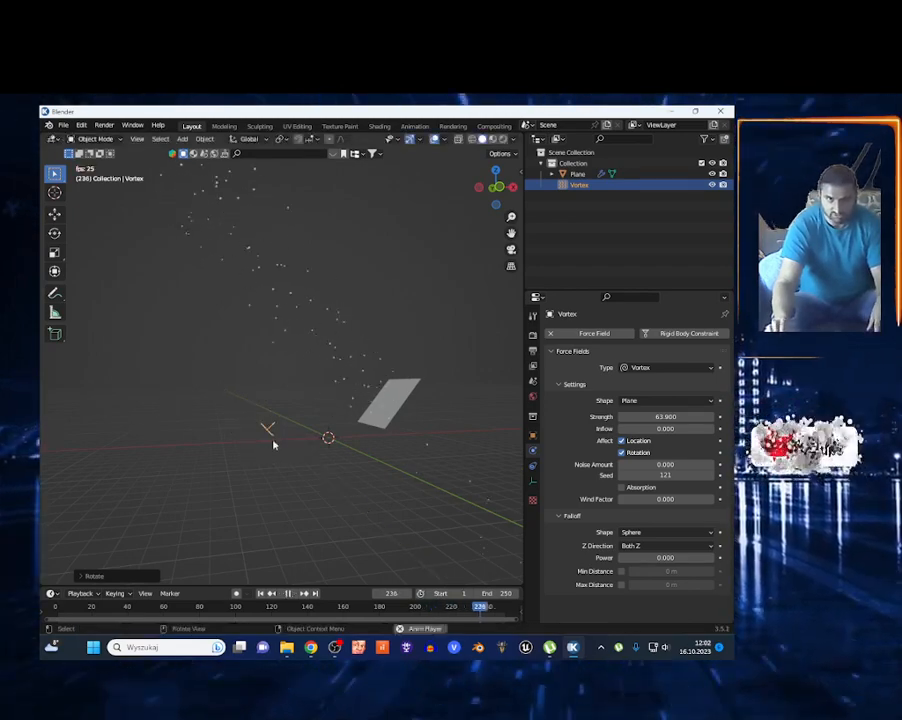
key("space")
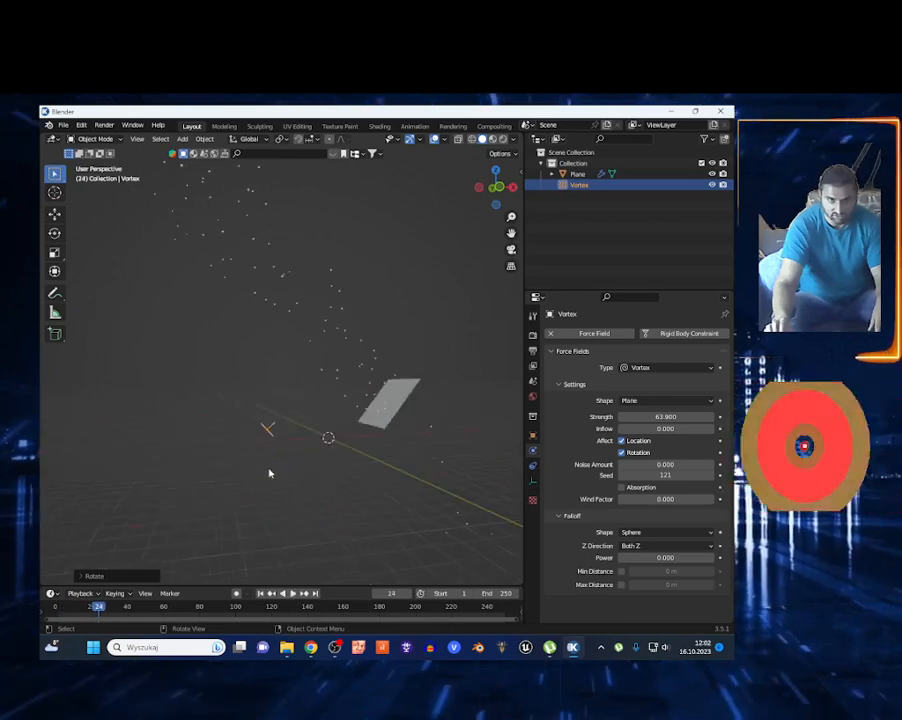
Move the vortex field along the global X axis in the positive direction, closer to the emitter plane.
key("shift+grave")
key("w")
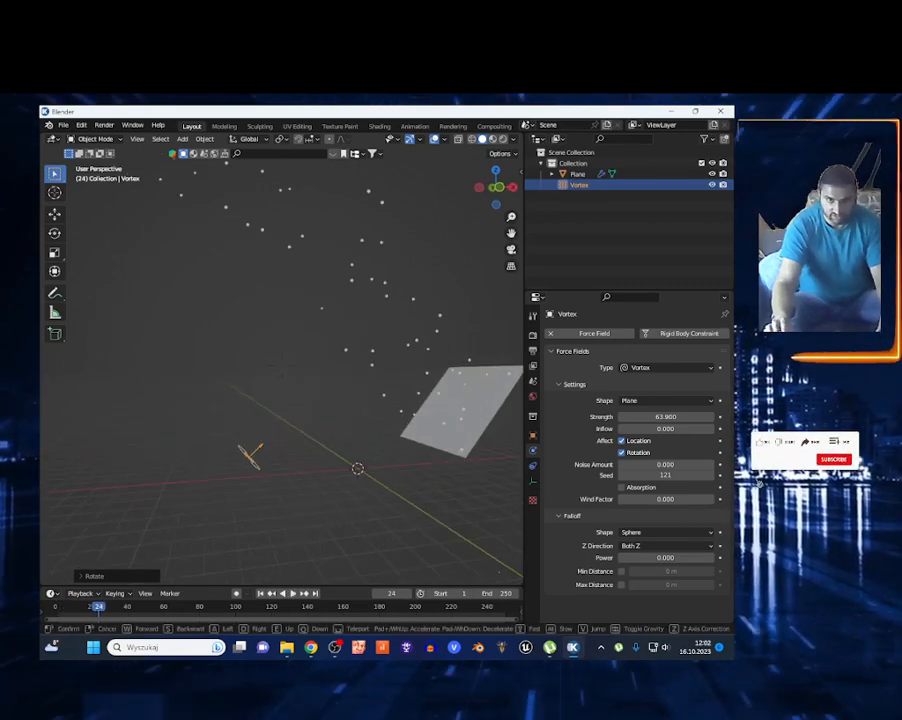
key("d")
left_click(274, 470)
key("g")
key("x")
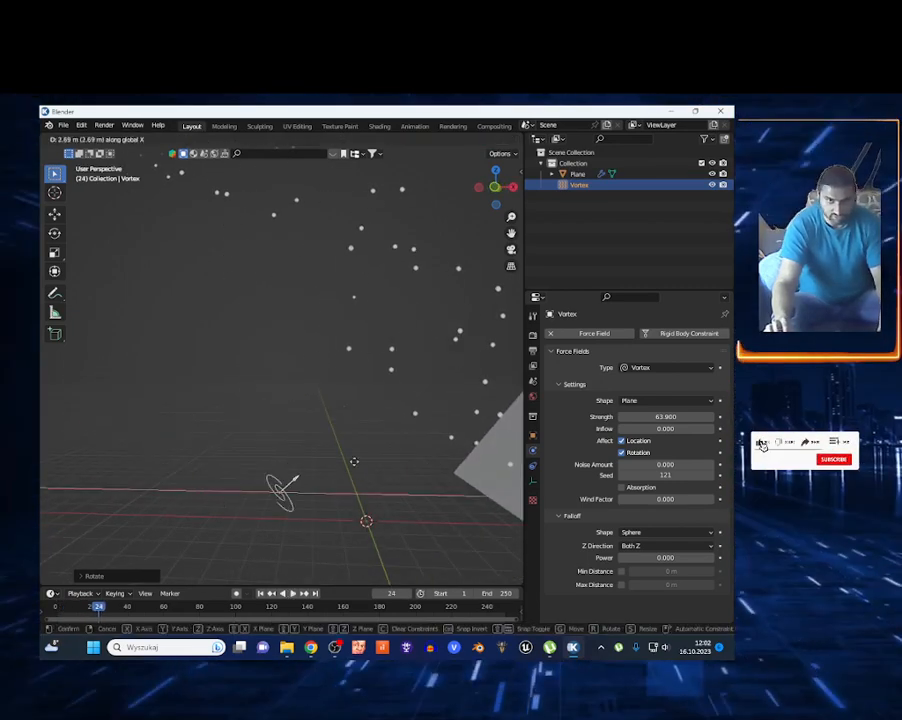
left_click(450, 456)
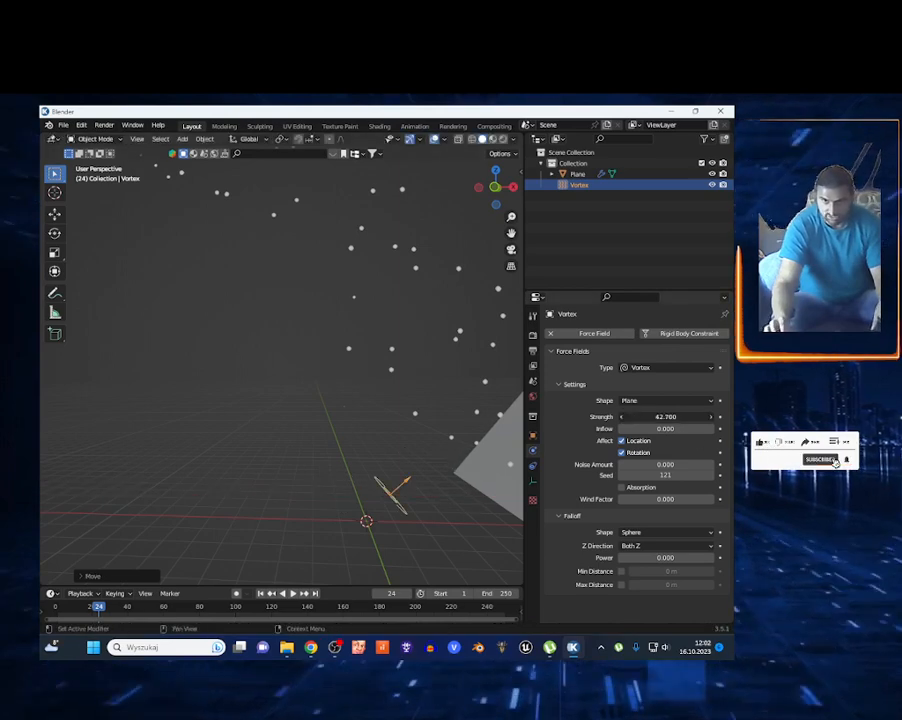
Reduce the vortex strength to 34, then replay the animation and view the particle stream from different angles.
key("space")
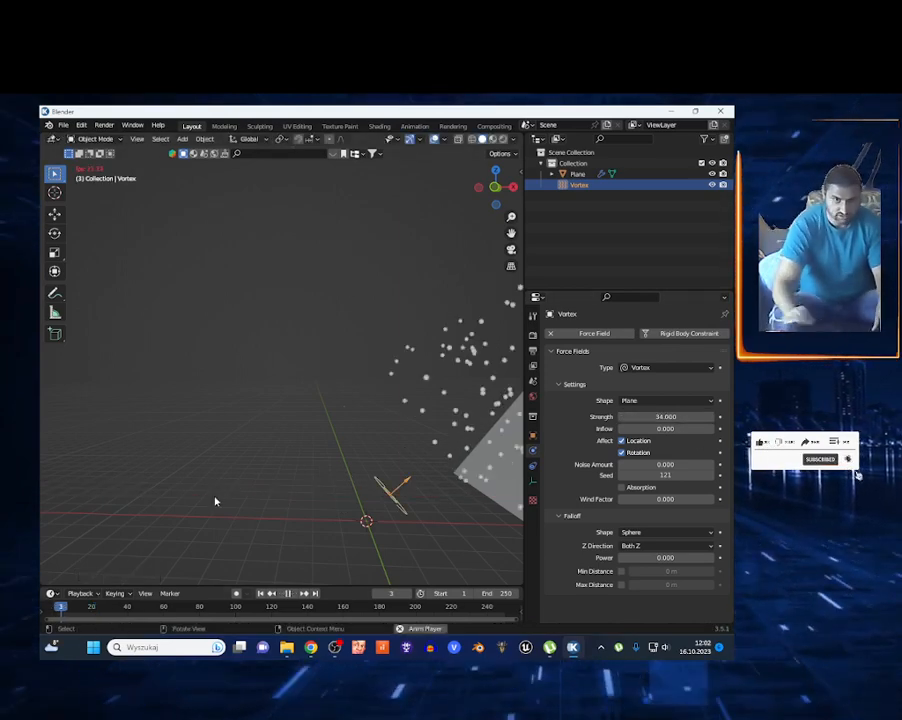
middle_click_drag(214, 498, 375, 465)
key("shift+grave")
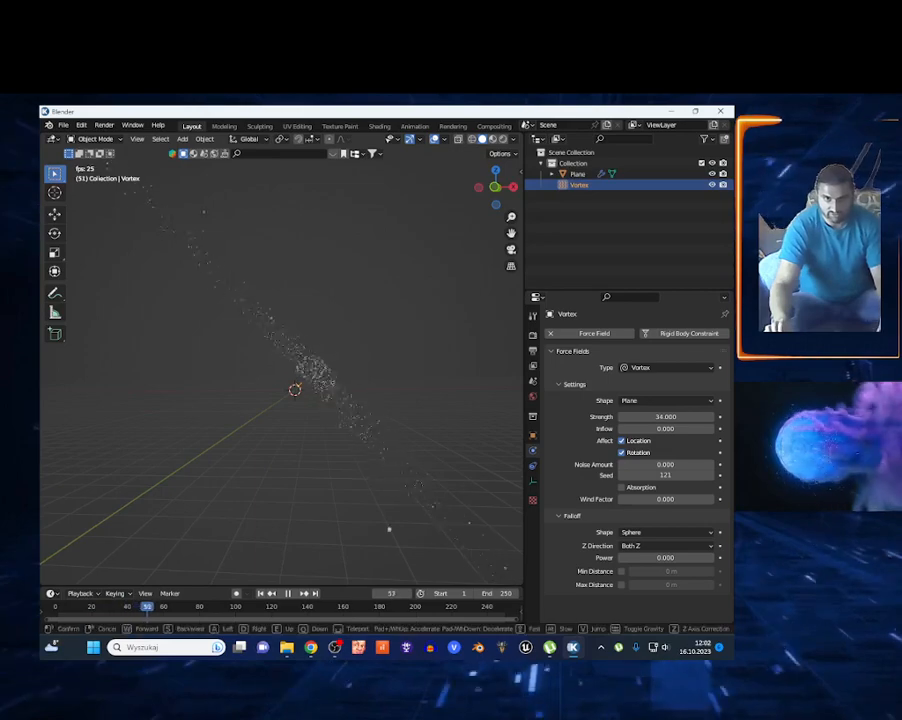
key("d")
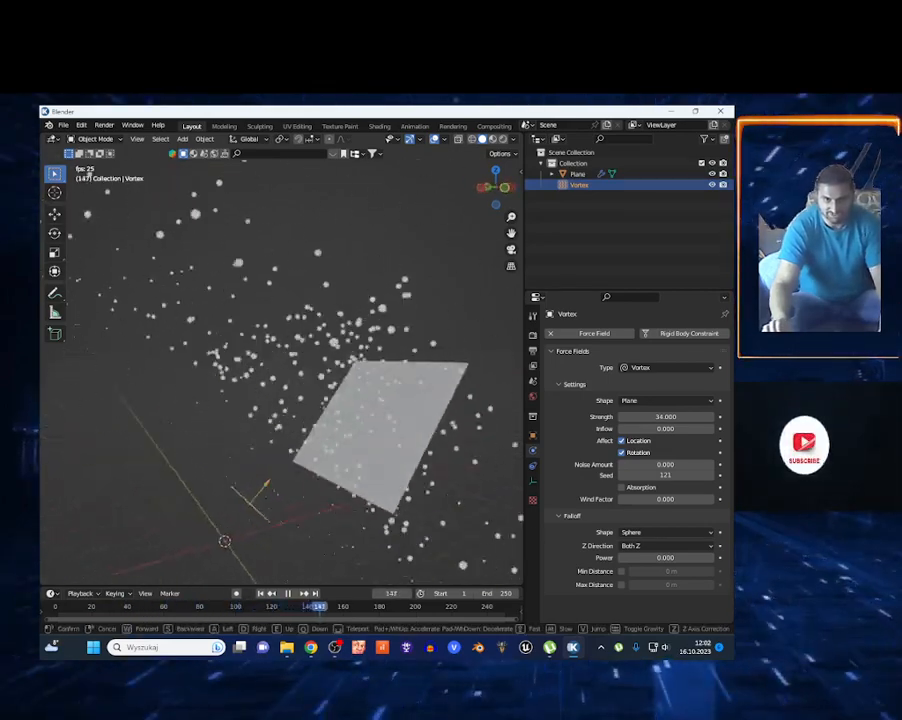
left_click(352, 474)
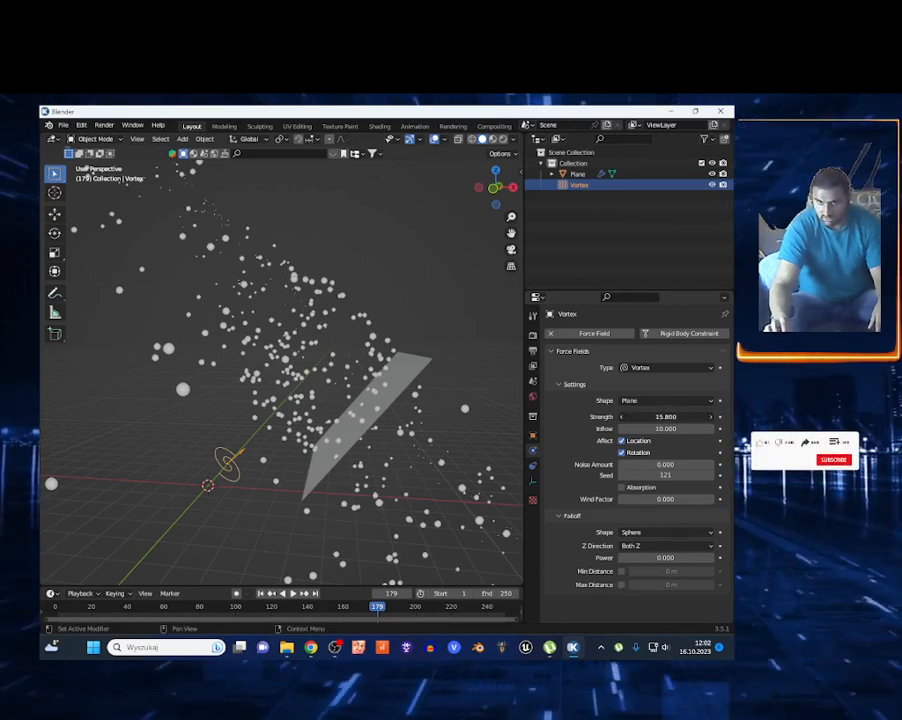
Set the vortex's inflow to 10 and its strength to -20.1, and replay the animation while viewing it from several angles.
left_click_drag(649, 417, 524, 417)
key("space")
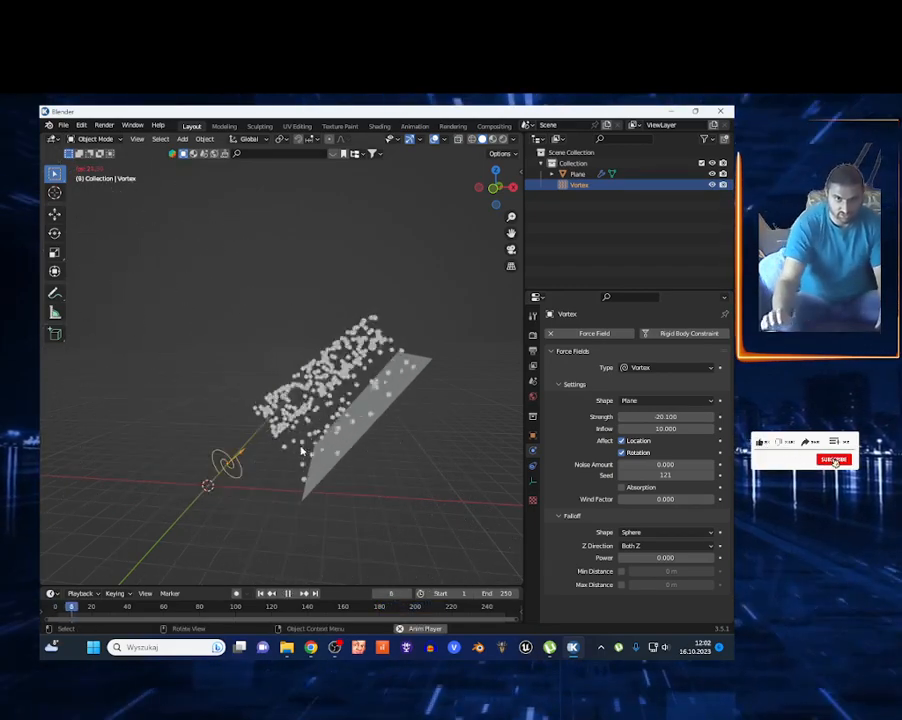
key("shift+grave")
key("w")
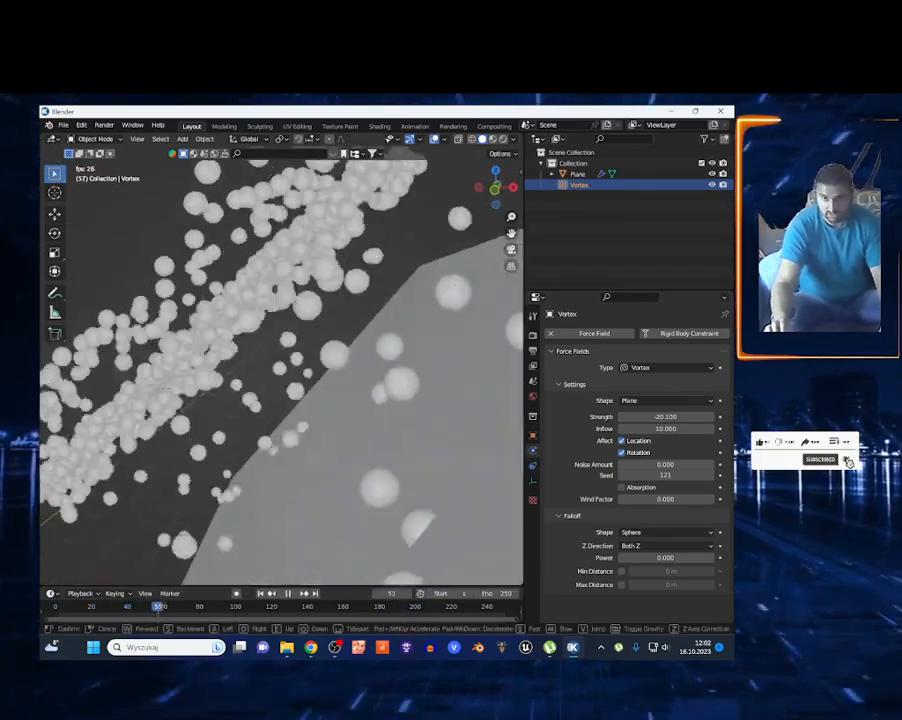
key("s")
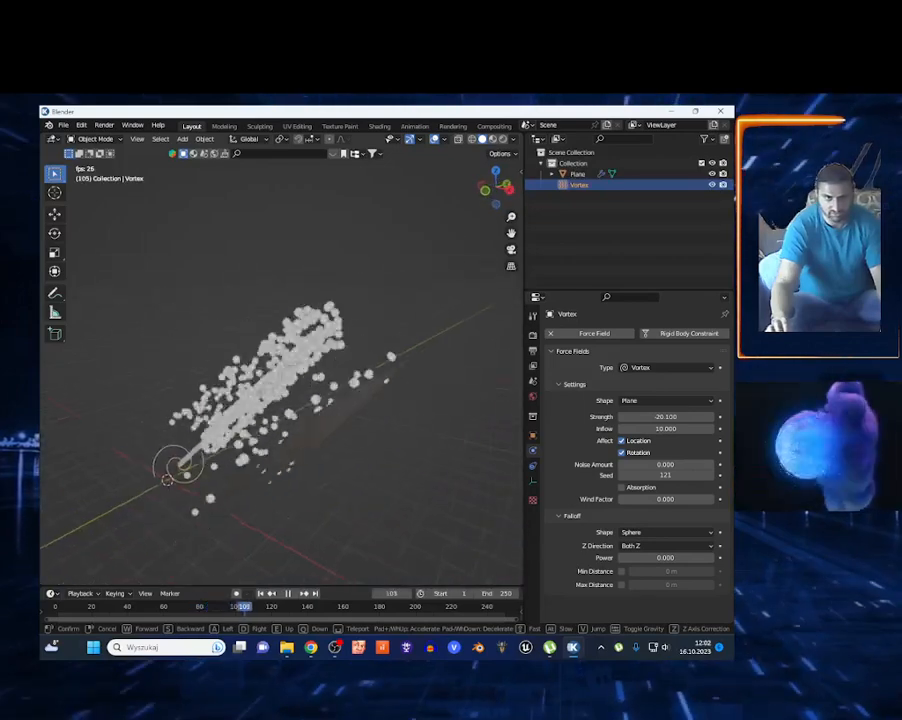
key("w")
key("s")
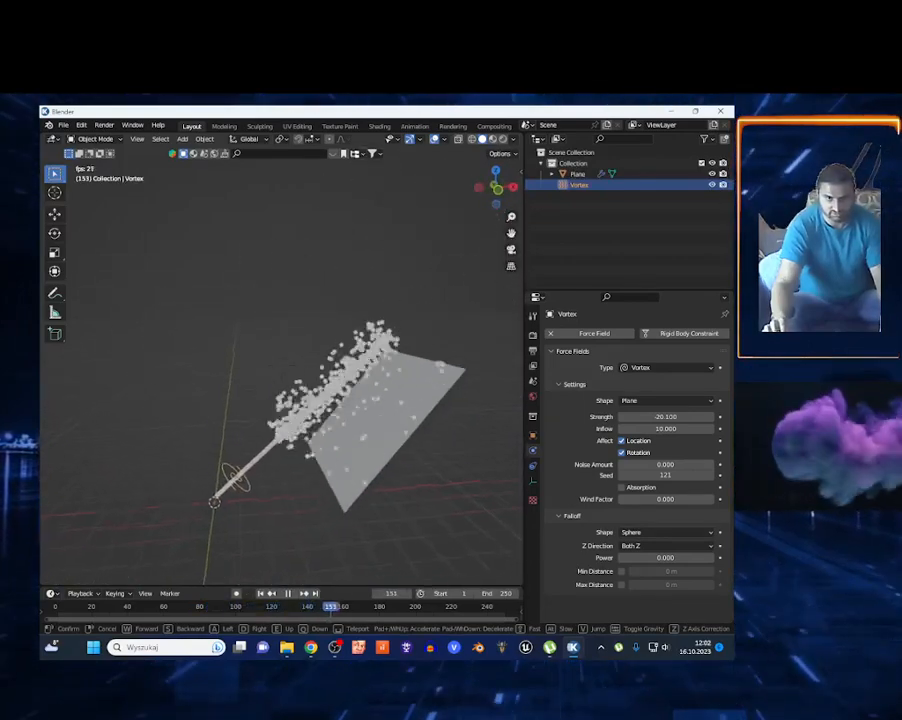
key("a")
left_click(254, 492)
key("space")
left_click(254, 492)
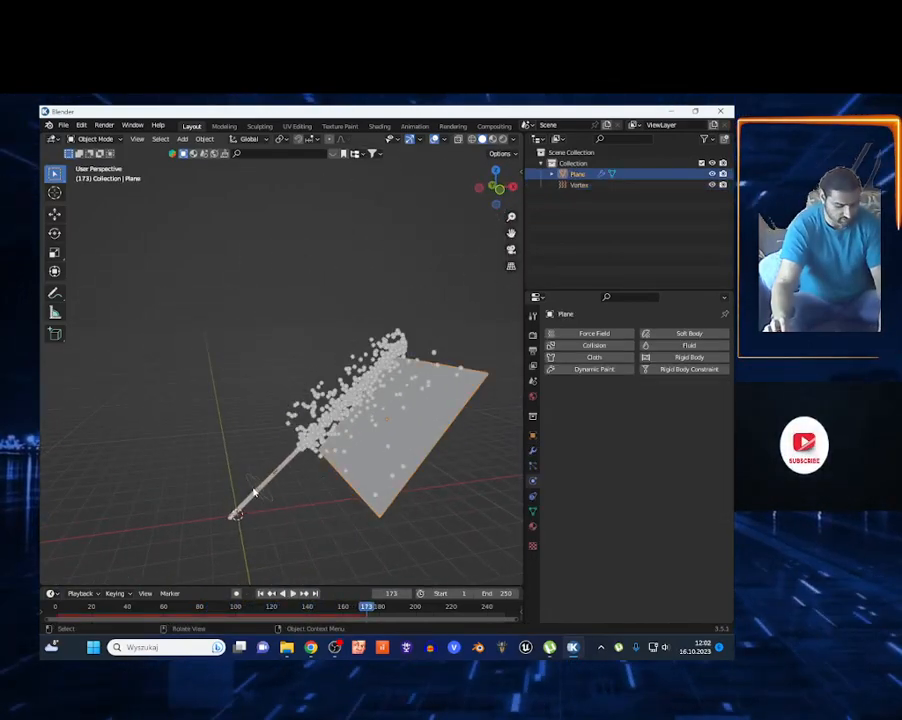
key("r")
key("y")
left_click(256, 487)
key("ctrl+z")
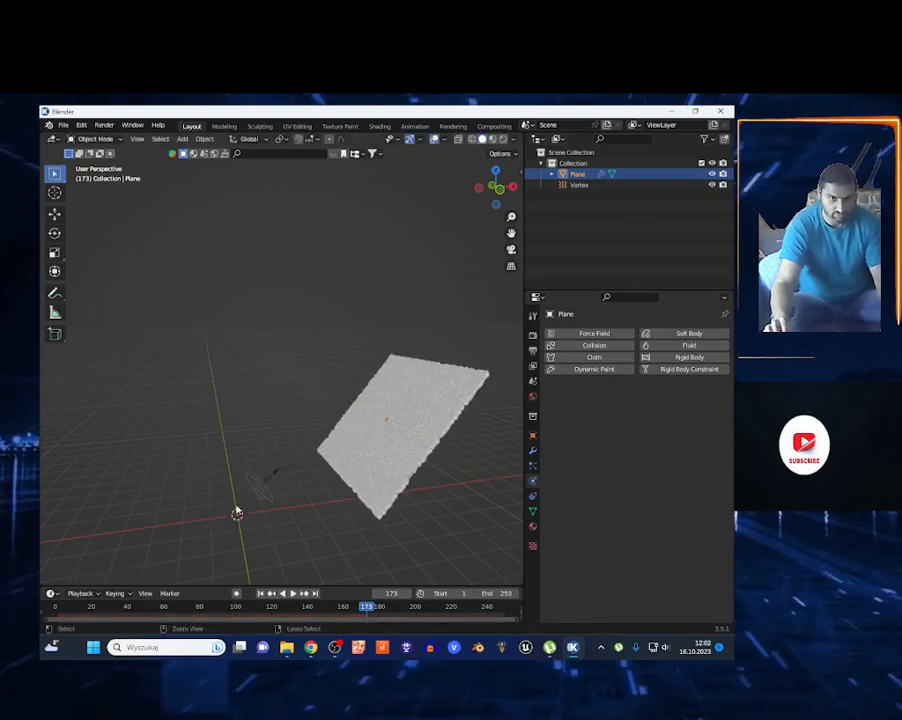
left_click(257, 528)
key("slash")
key("ctrl+z")
key("slash")
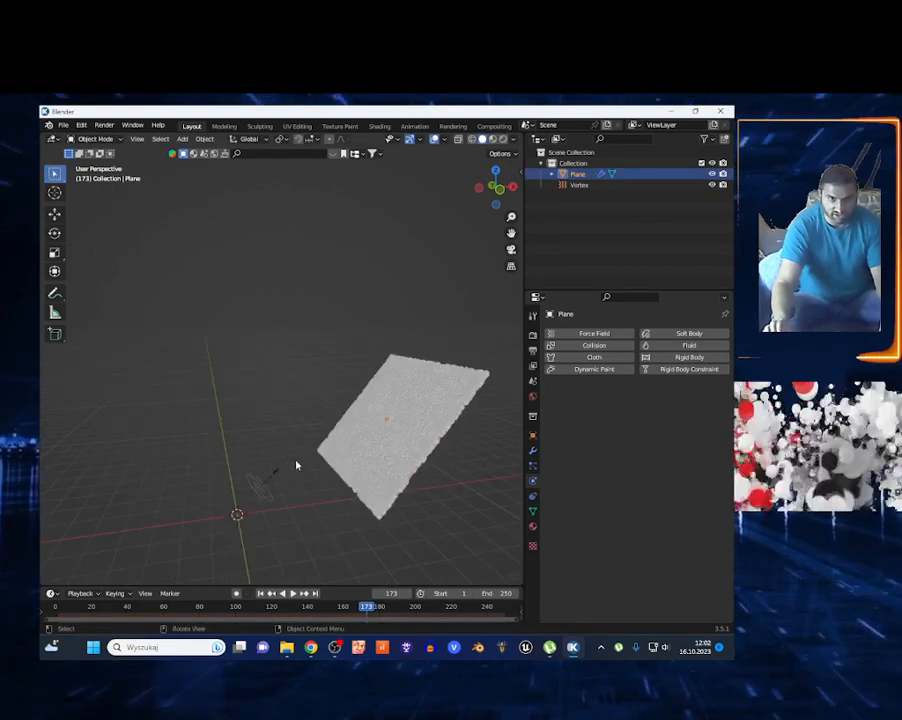
Rotate the vortex field about the global Y axis until it stands upright, set its strength to -24.8, and replay the animation.
left_click(266, 487)
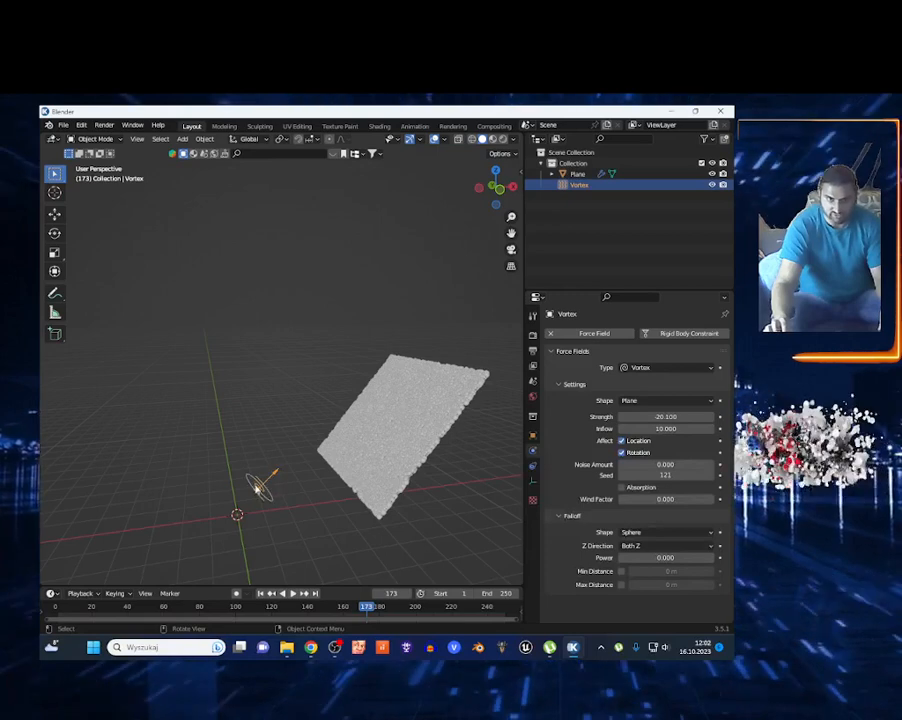
key("r")
key("y")
left_click(240, 484)
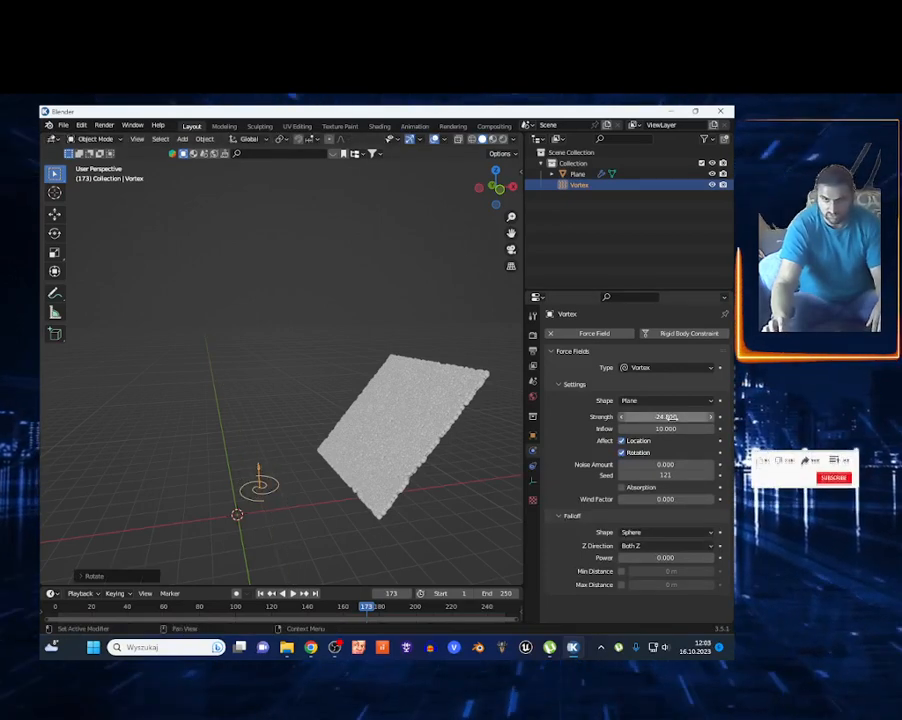
key("shift+Left")
key("space")
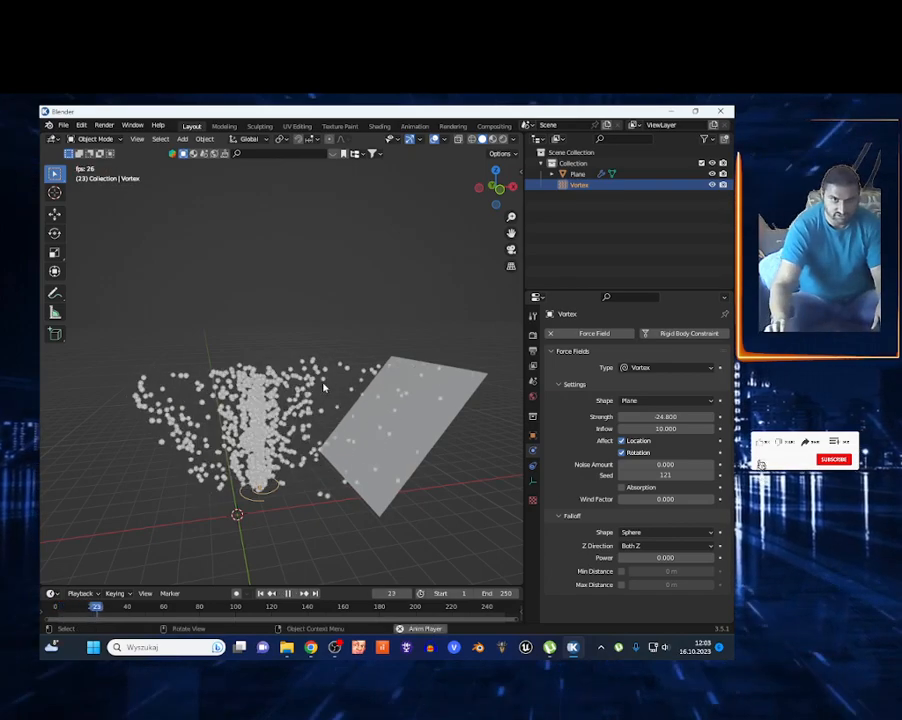
Examine the particles around the upright vortex up close and from a distance, then stop playback.
key("shift+grave")
key("w")
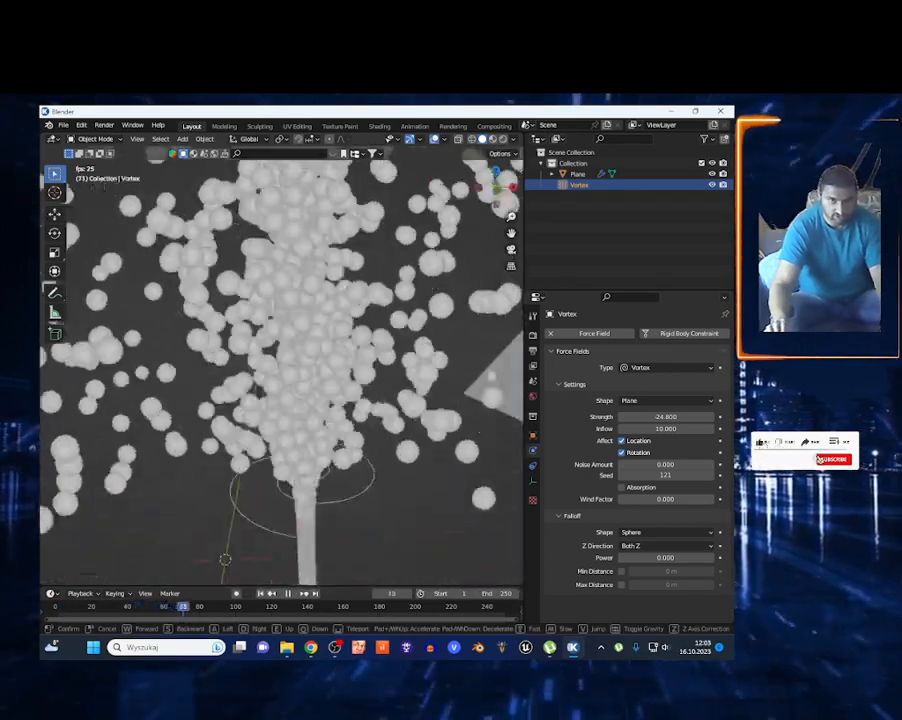
key("s")
key("w")
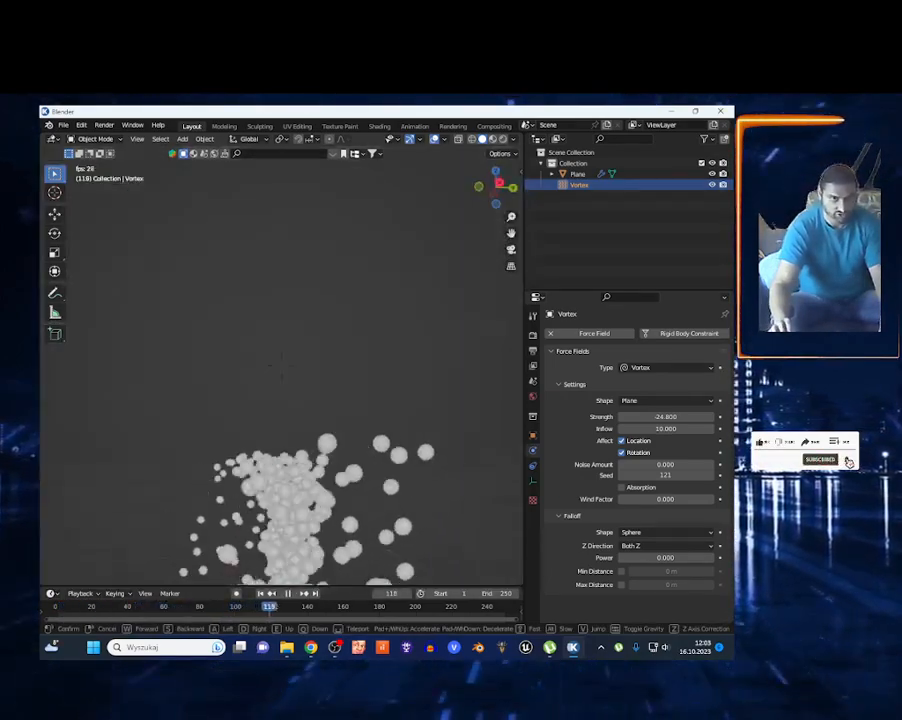
key("s")
left_click(281, 359)
key("space")
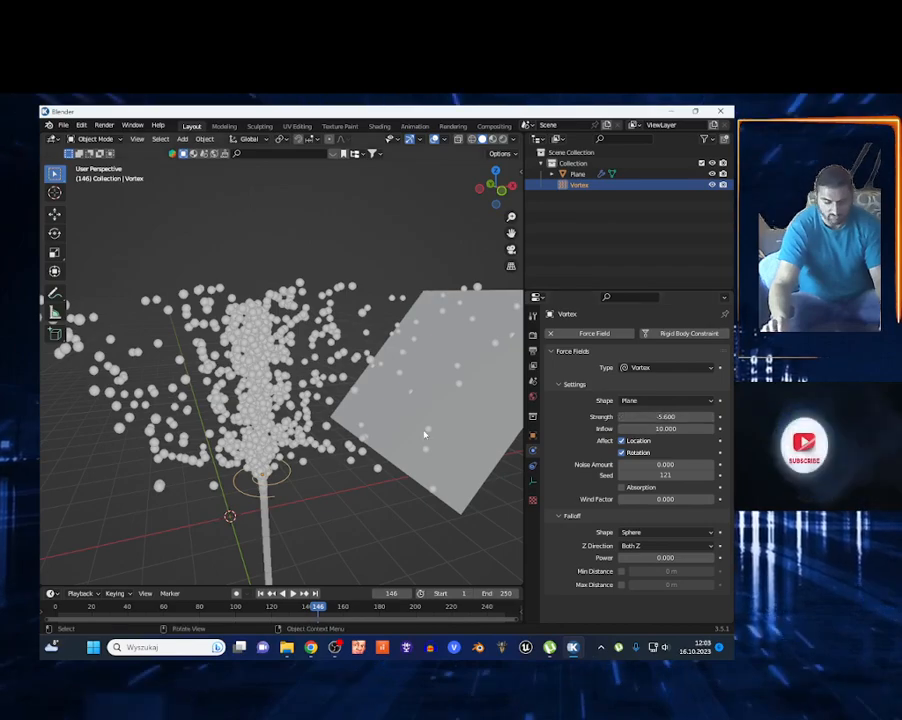
Replay the animation from the first frame and view the particle stream around the vortex from different sides.
key("shift+Left")
key("space")
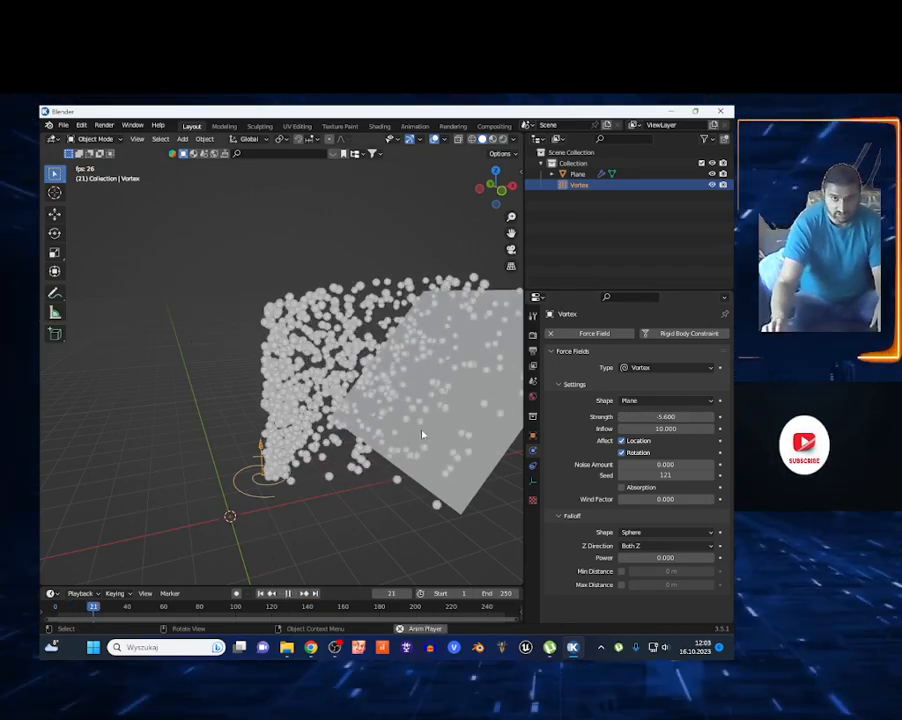
key("shift+grave")
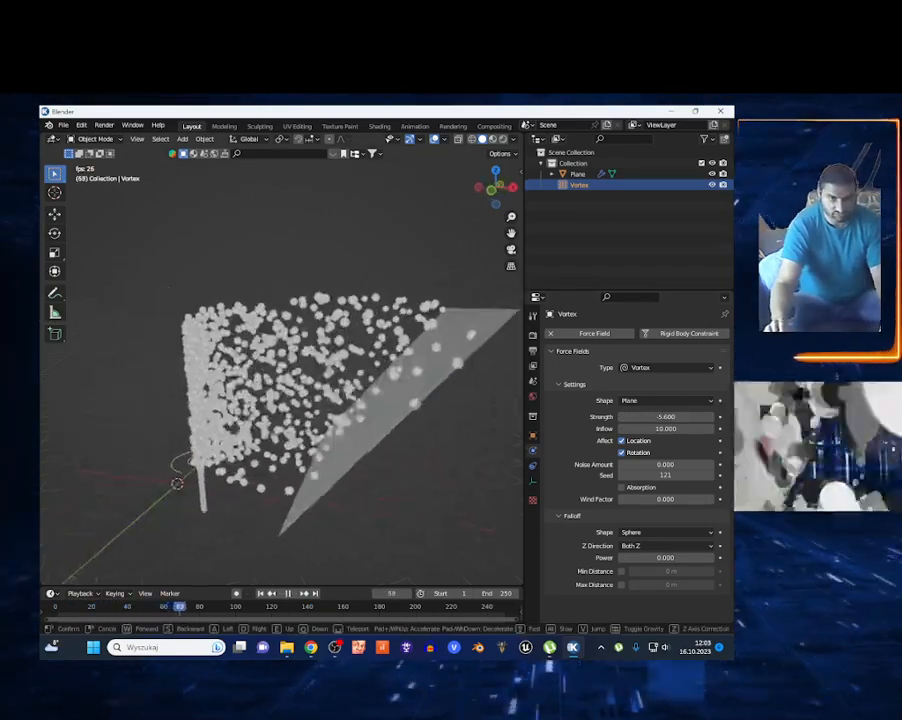
key("a")
key("w")
key("d")
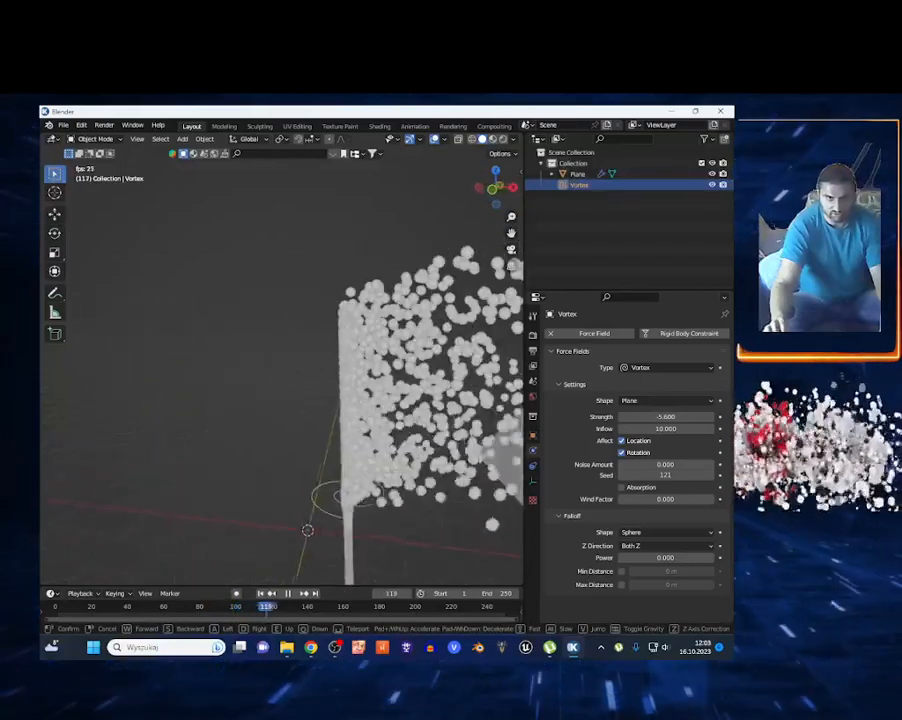
key("a")
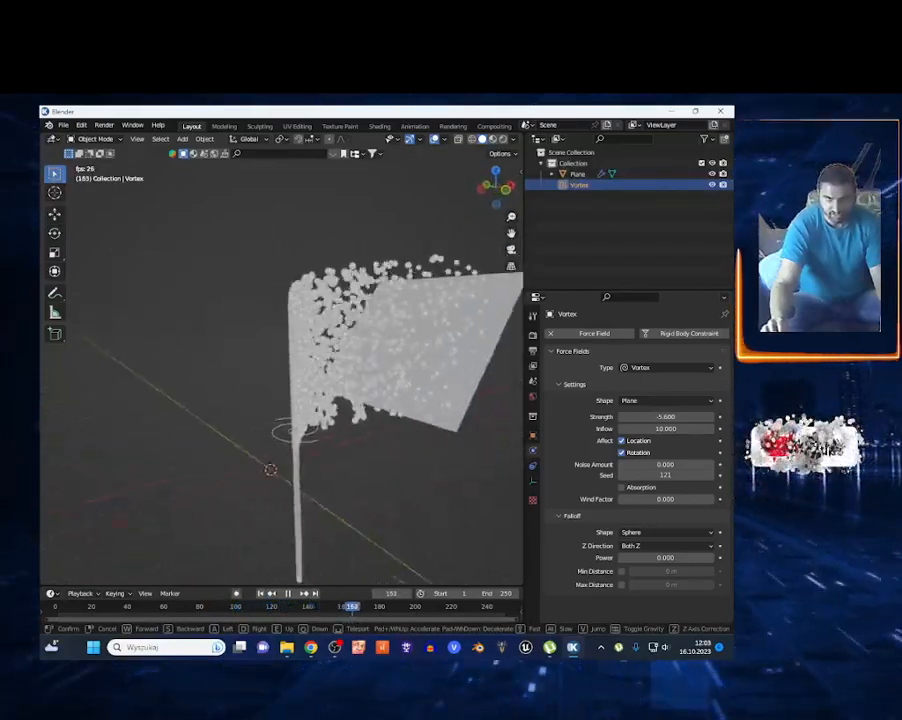
key("d")
key("w")
key("d")
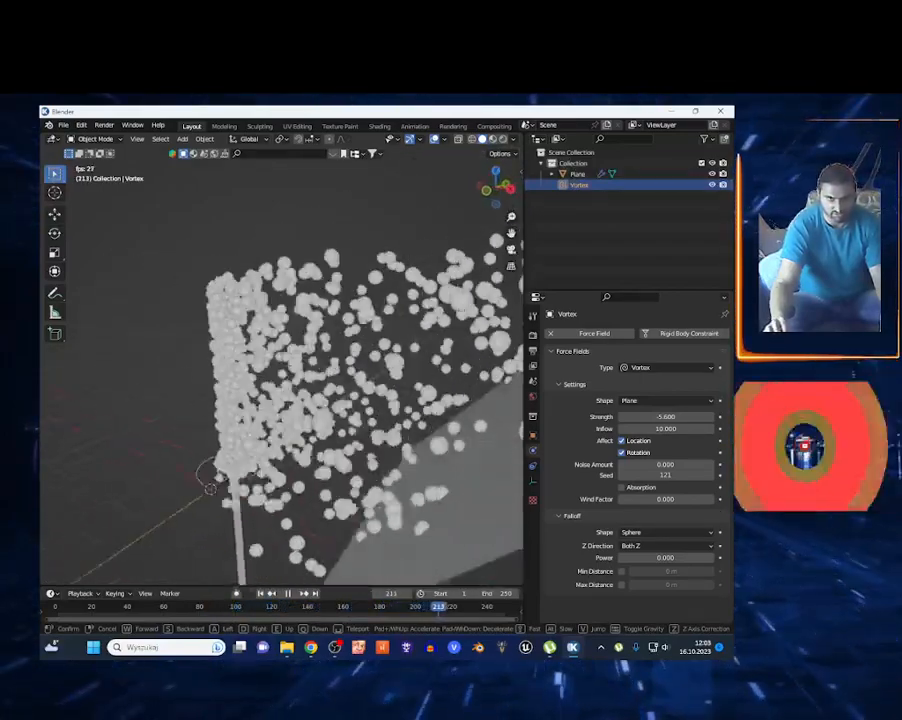
Examine the particle column at the vortex up close and from farther away, then stop playback.
key("w")
key("w")
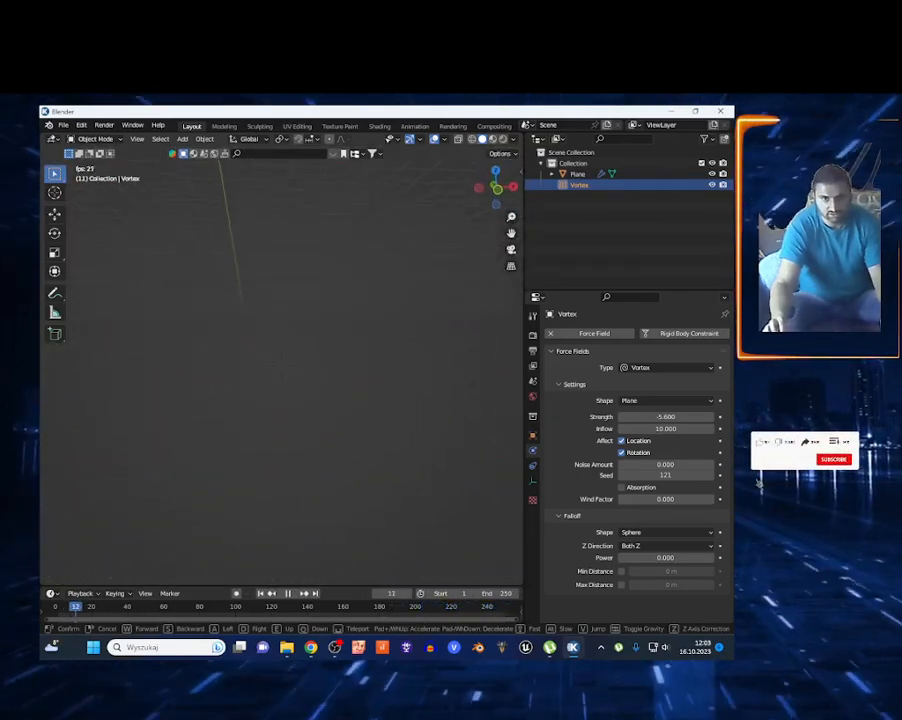
key("s")
key("w")
key("s")
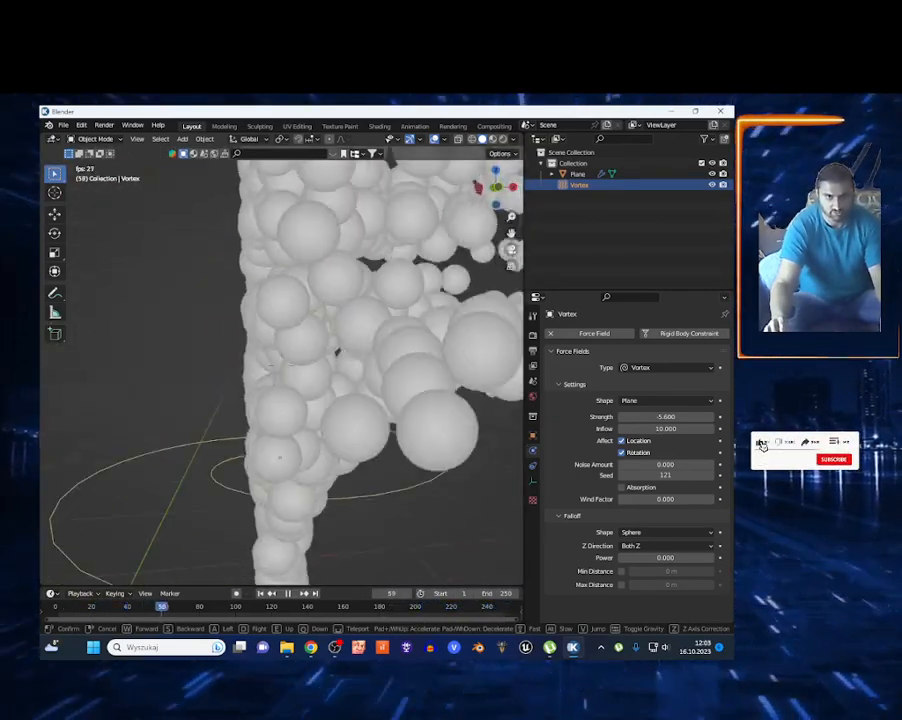
key("s")
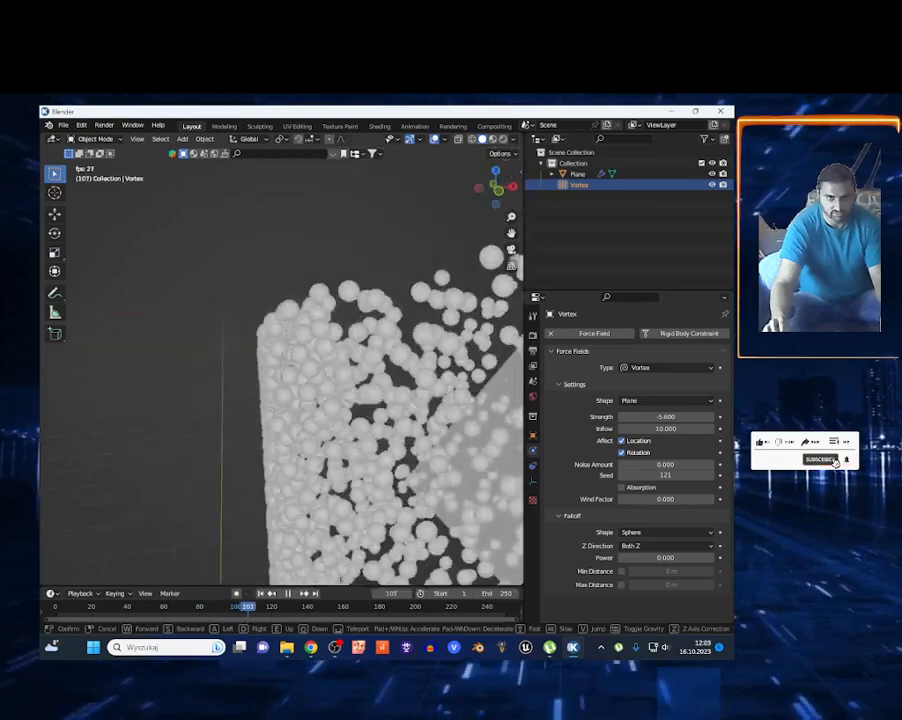
key("s")
left_click(359, 430)
key("space")
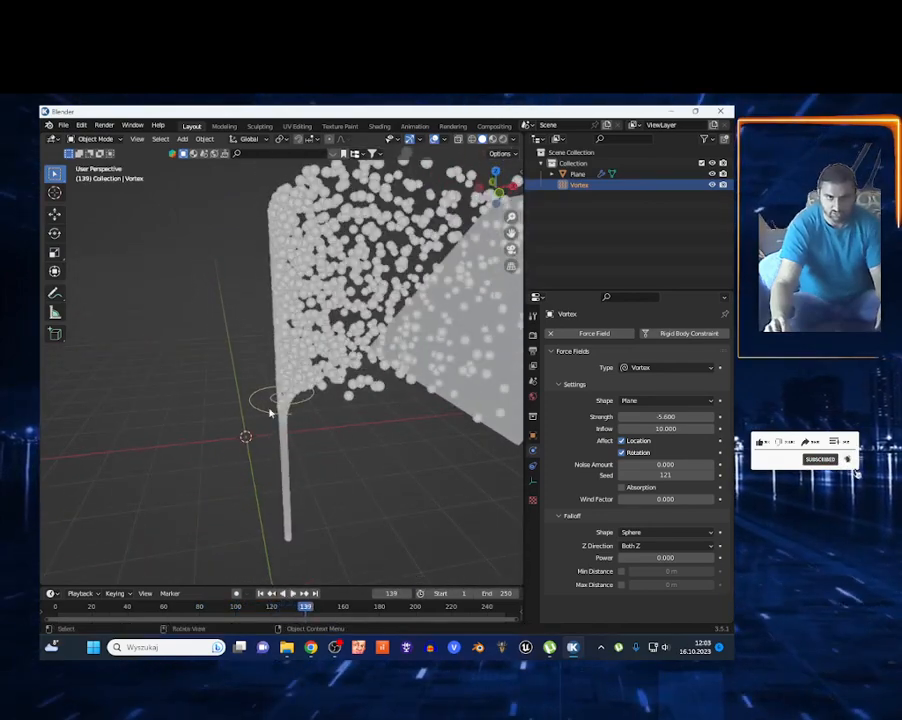
Delete the vortex field and add a Turbulence force field.
key("Delete")
key("shift+a")
mouse_move(269, 413)
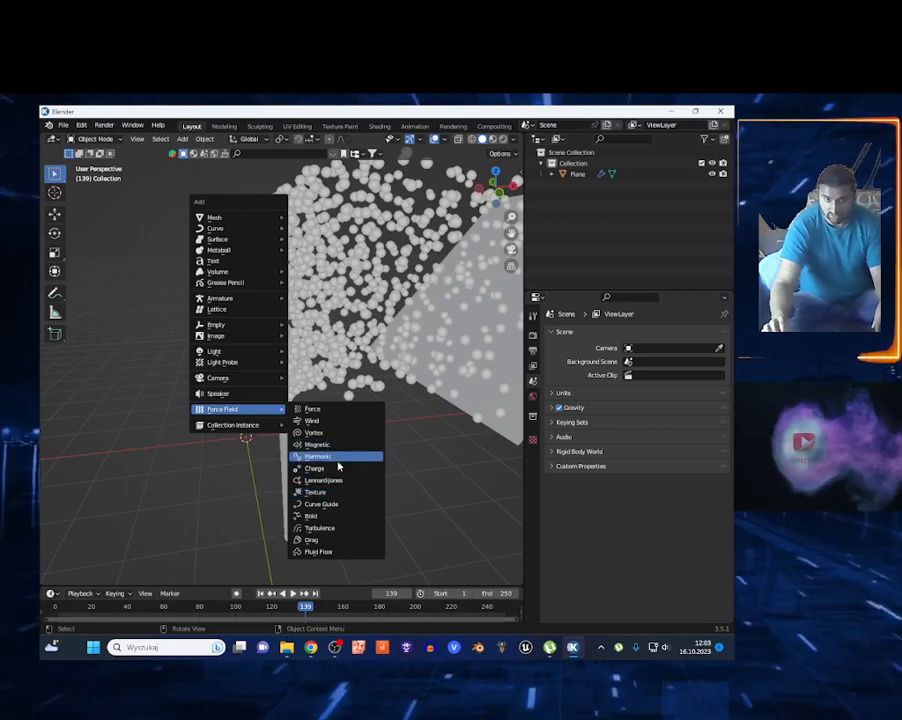
left_click(340, 528)
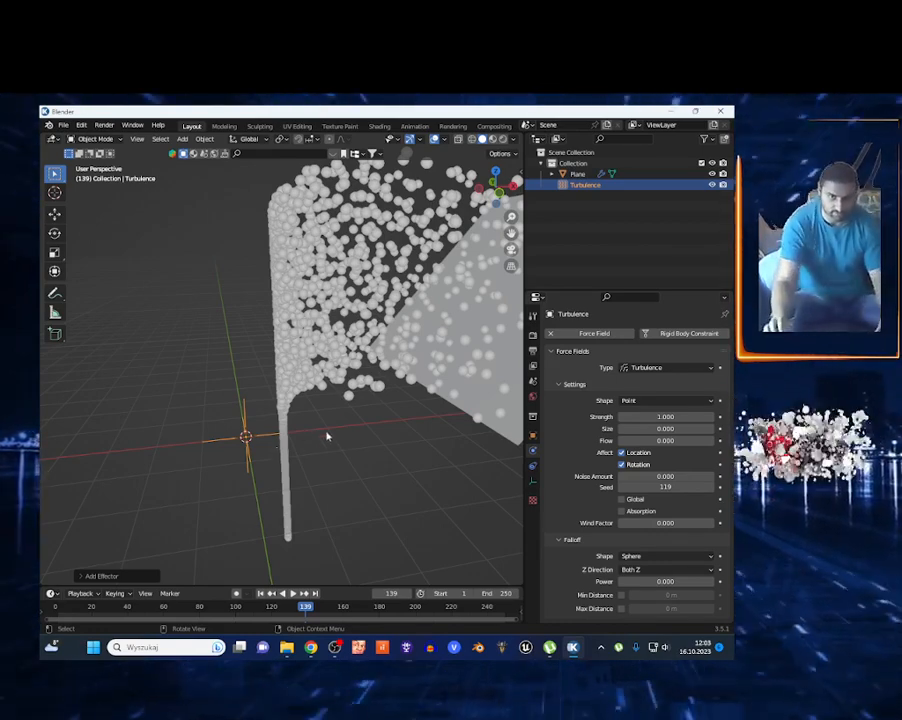
Move the turbulence field along the X axis away from the plane, then raise it along the Z axis.
key("g")
key("x")
left_click(185, 439)
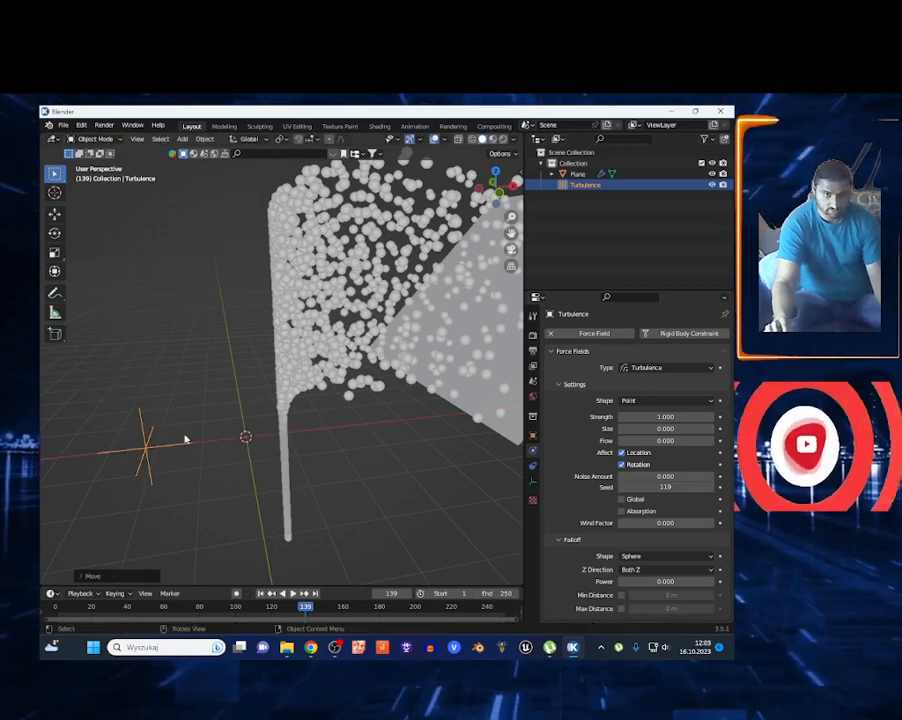
key("shift+grave")
key("s")
key("a")
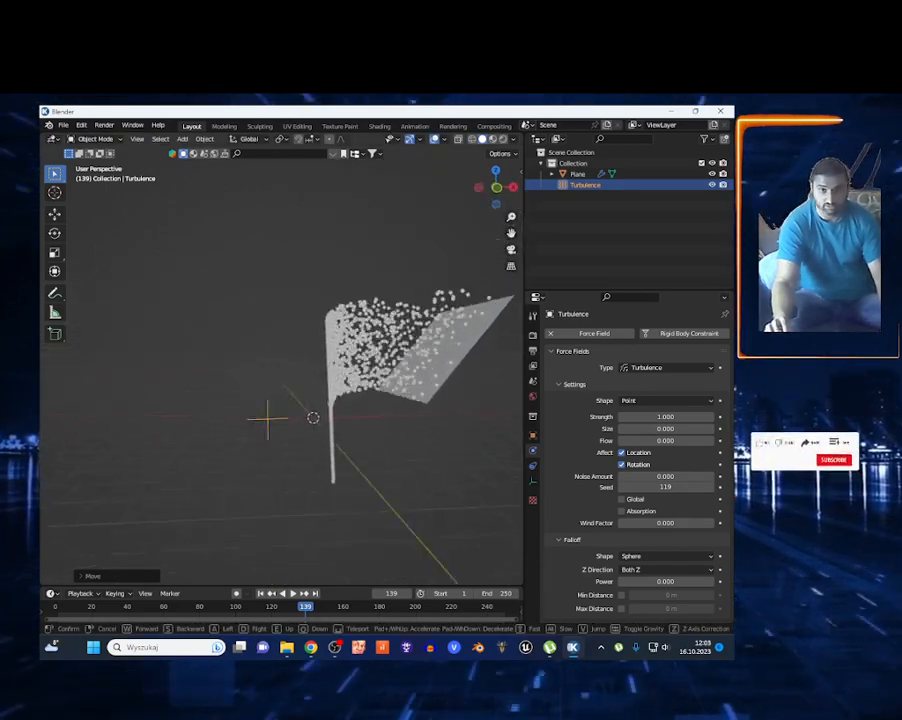
key("w")
key("d")
left_click(185, 439)
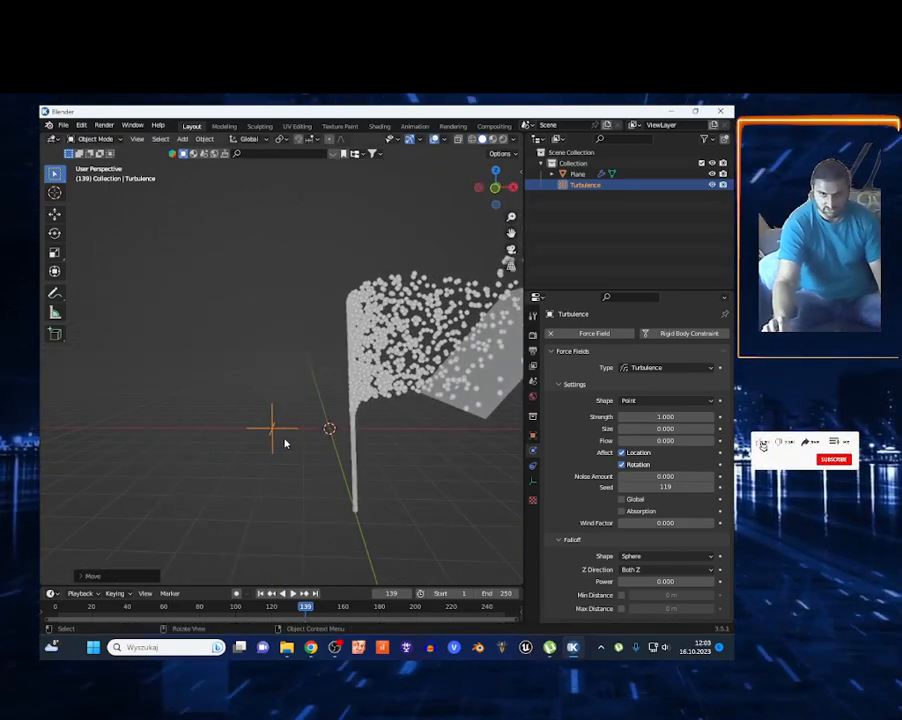
key("g")
key("z")
left_click(291, 399)
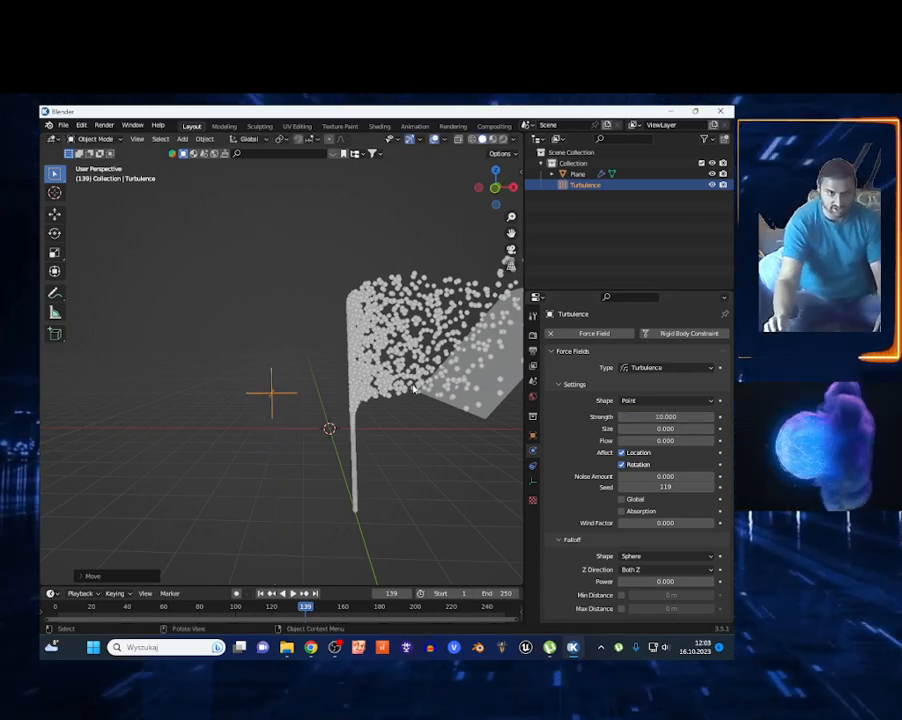
Set the turbulence strength to 10, replay the animation from the first frame and stop it.
key("shift+Left")
key("space")
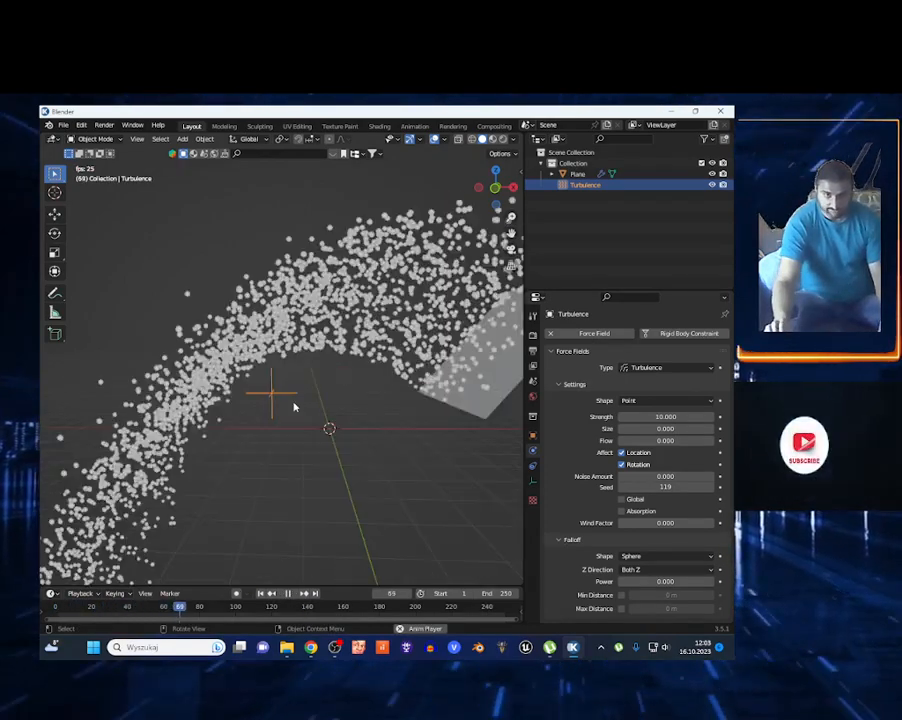
key("space")
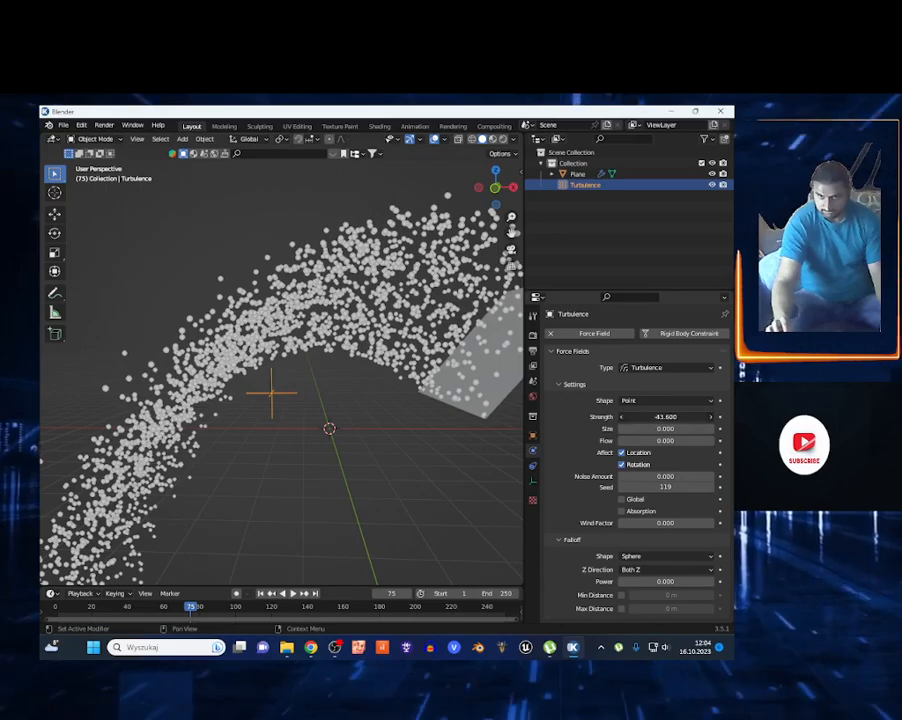
Set the turbulence strength to -51.3, replay the animation while viewing the particles from several angles, and stop it.
key("shift+Left")
key("space")
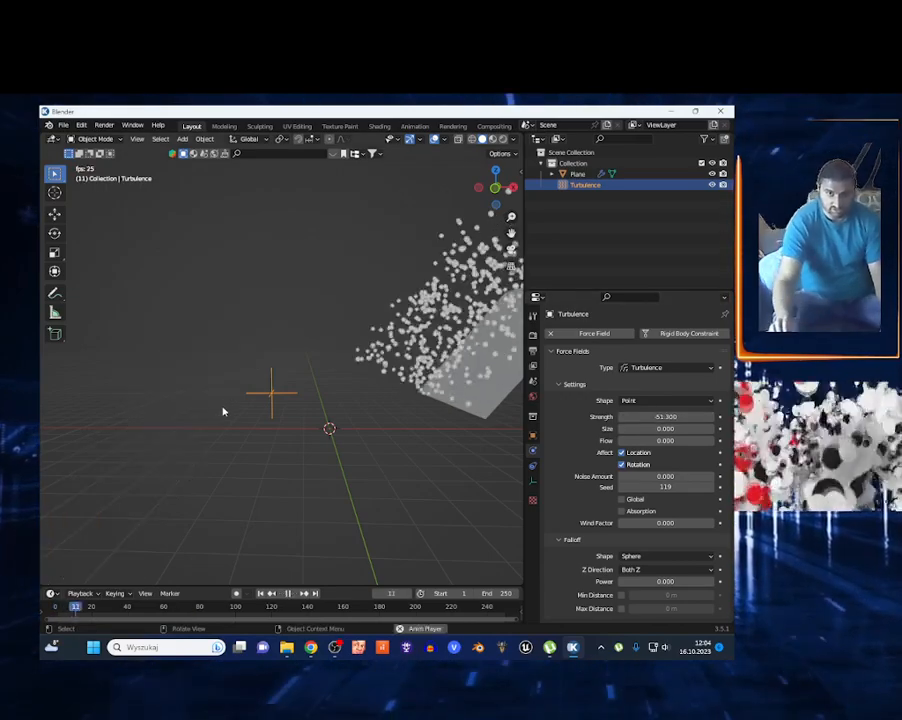
scroll(249, 406, "down", 7)
scroll(284, 419, "up", 7)
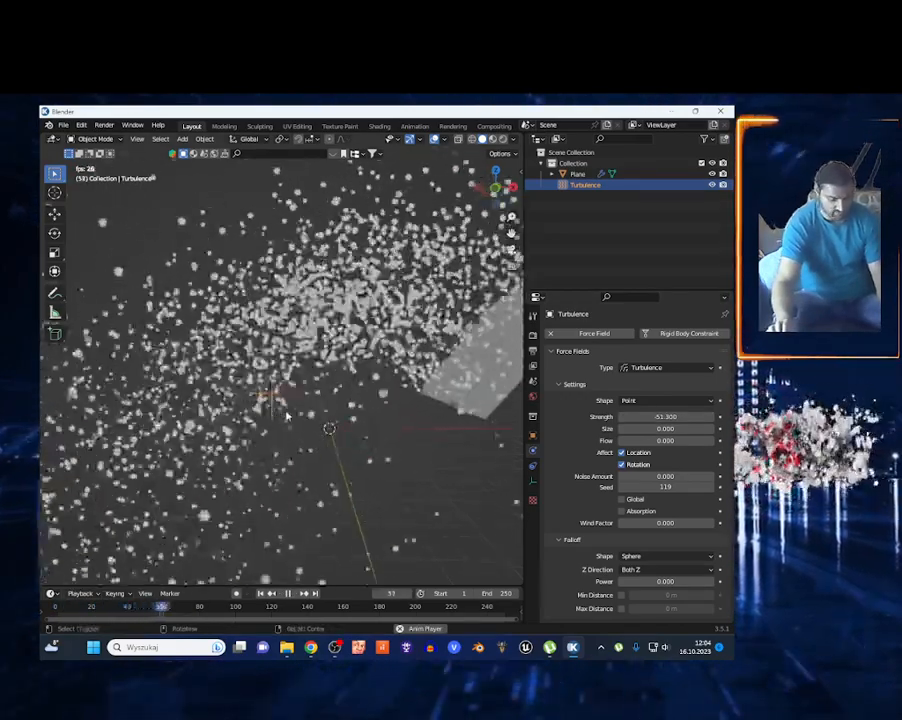
key("shift+grave")
key("a")
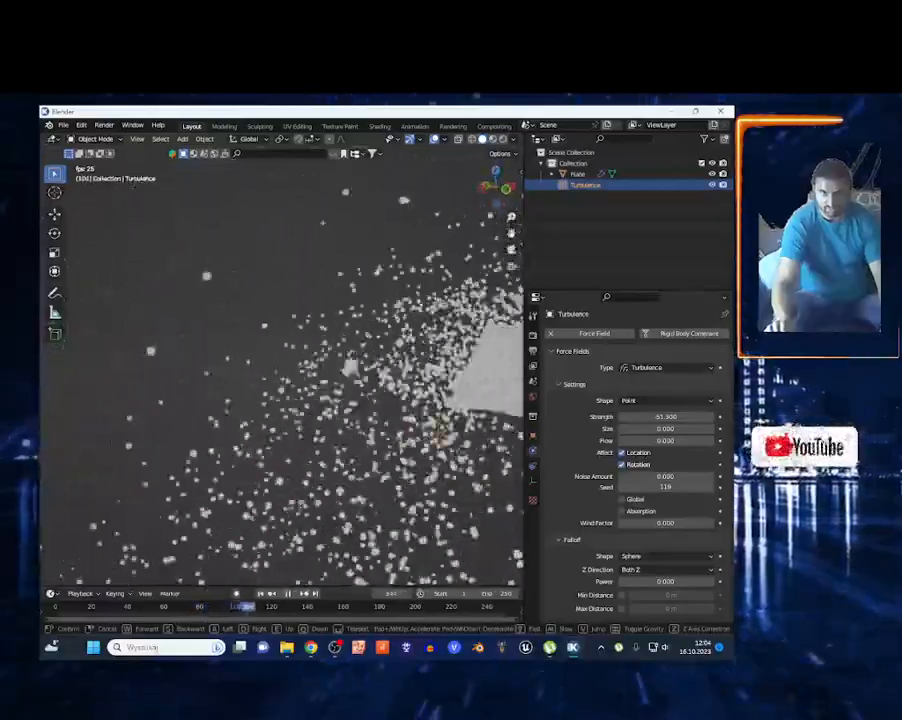
key("s")
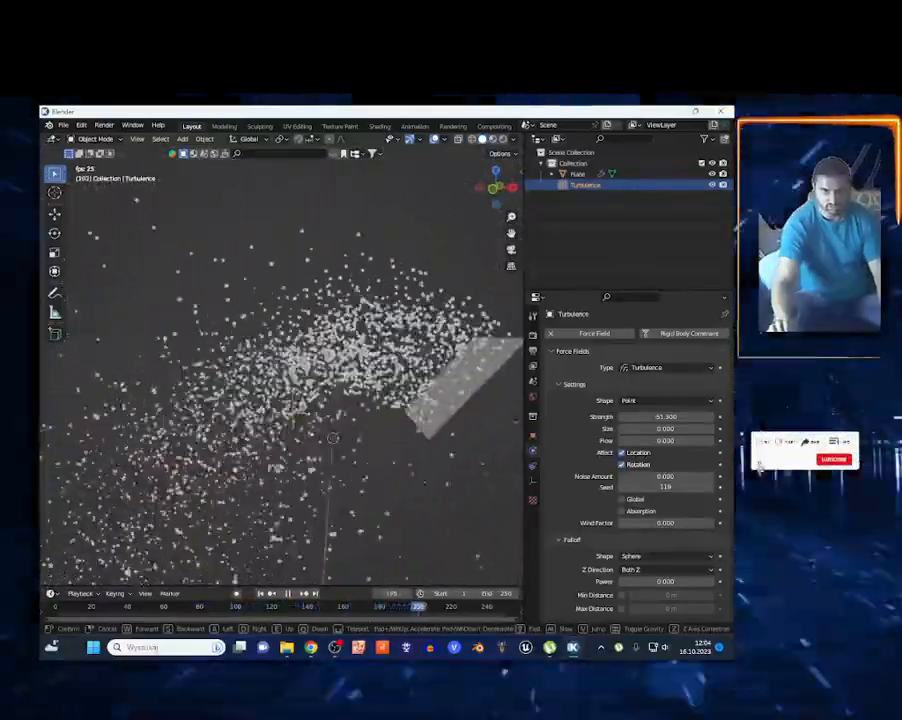
left_click(287, 416)
key("space")
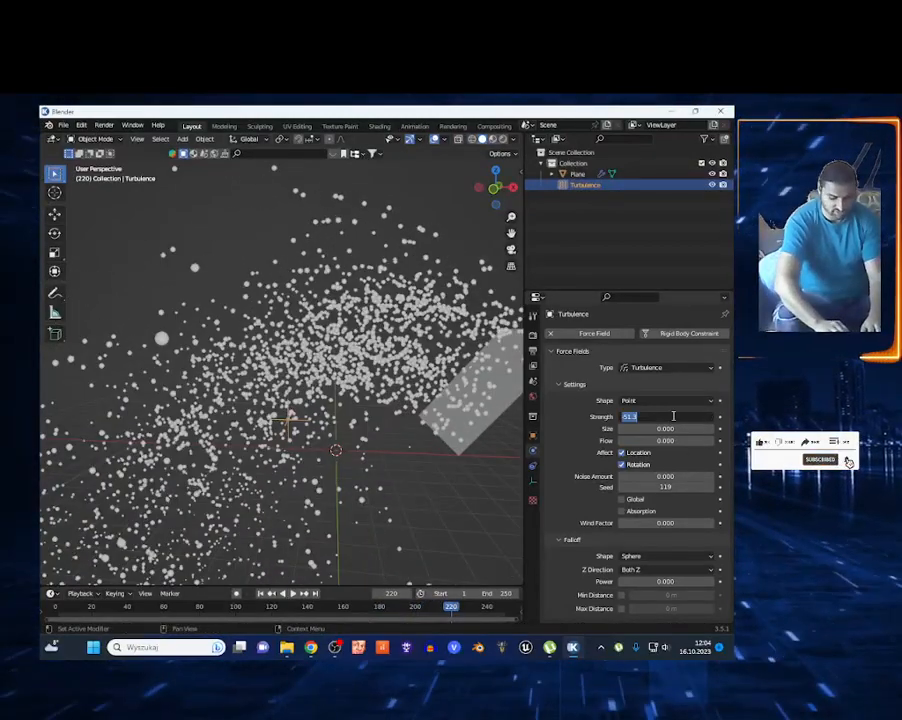
Replay the animation with the turbulence strength at 0, then set it to -41.8 and replay from the first frame.
key("shift+Left")
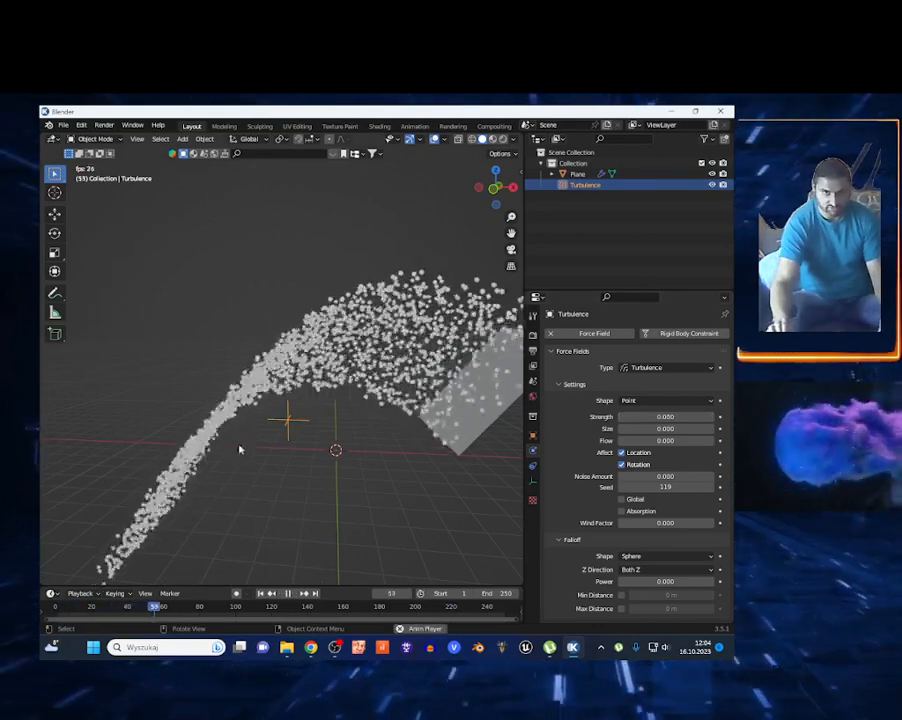
key("space")
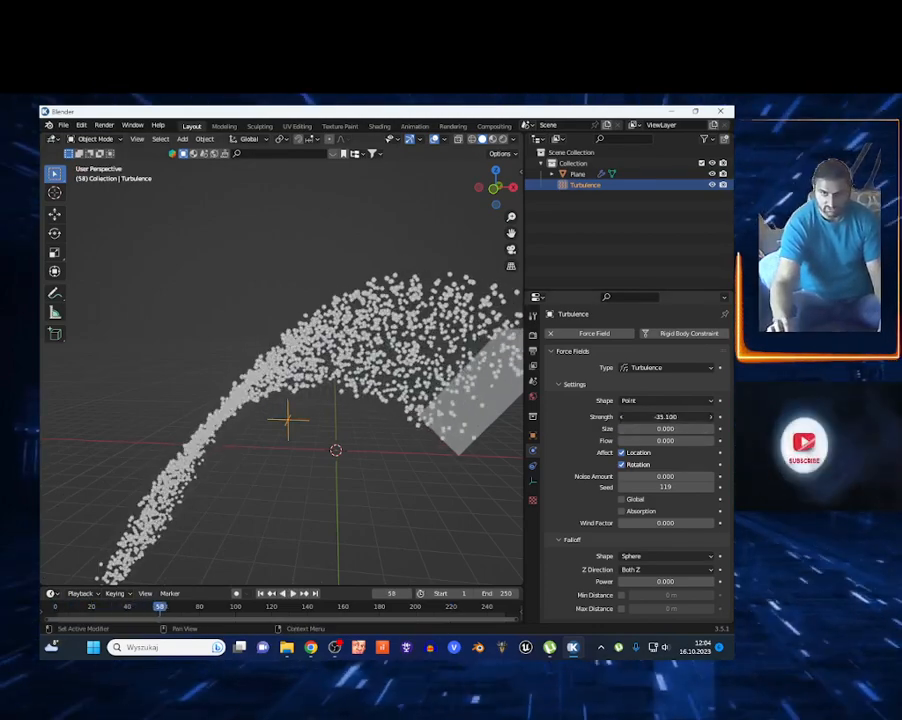
key("shift+Left")
key("space")
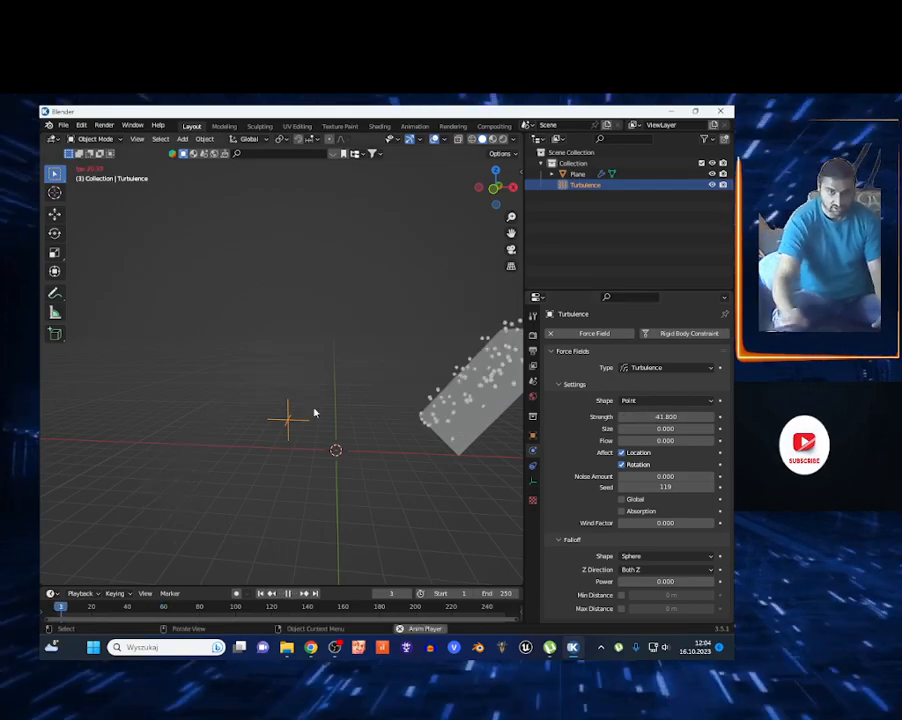
Examine the scattered particles around the turbulence field from different angles and distances, then stop playback.
scroll(340, 422, "down", 6)
scroll(305, 412, "up", 6)
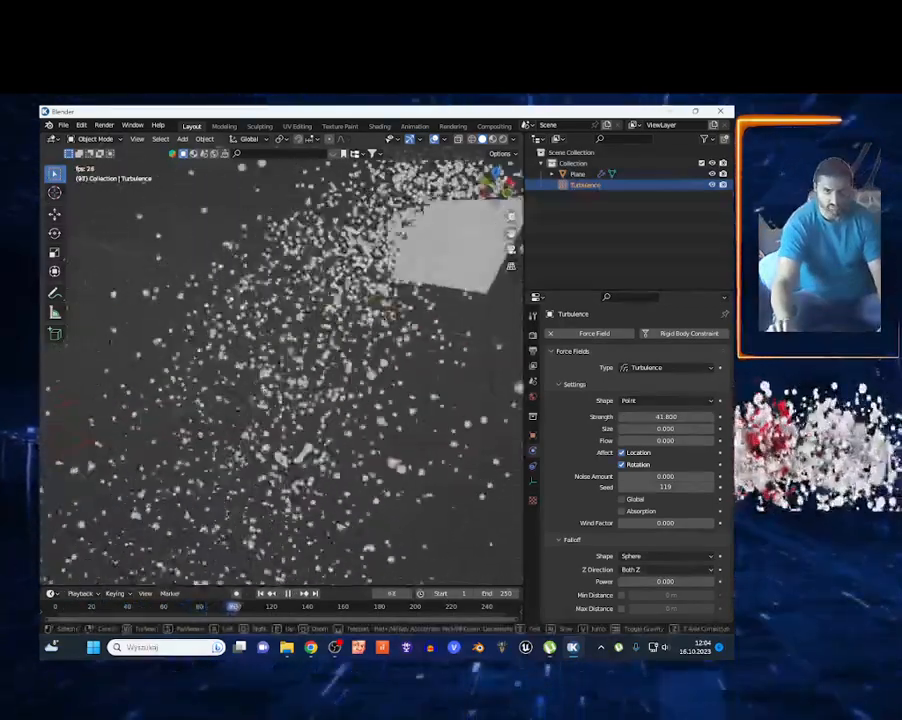
key("w")
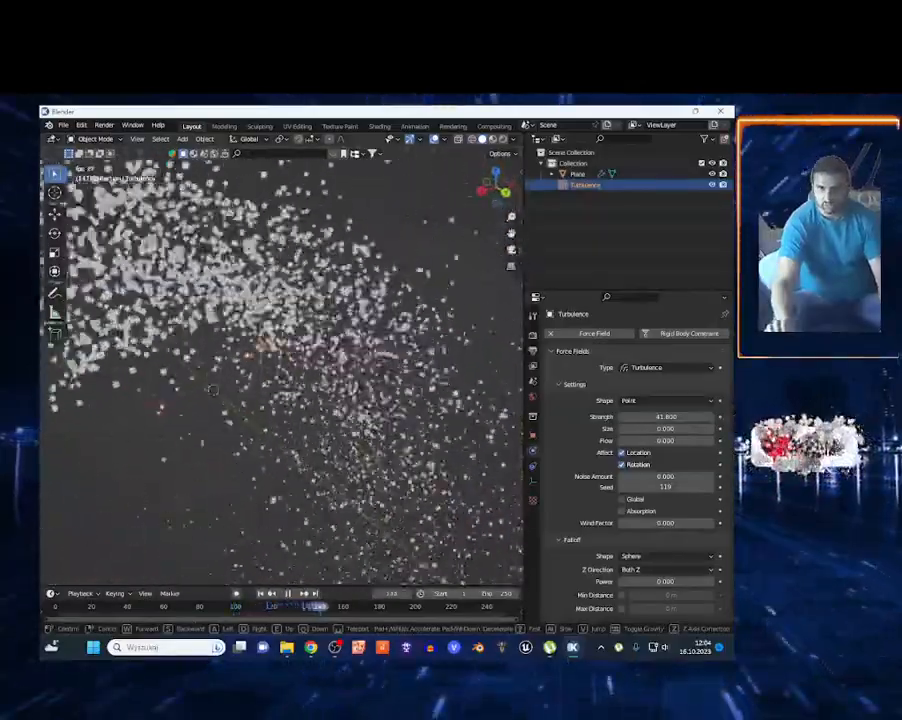
key("w")
key("s")
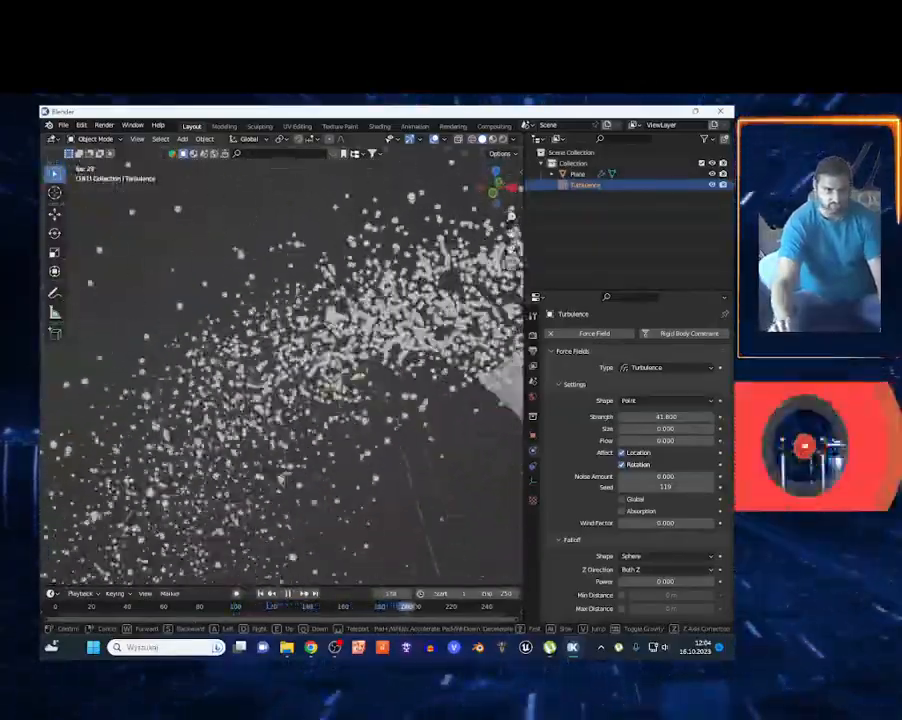
left_click(298, 440)
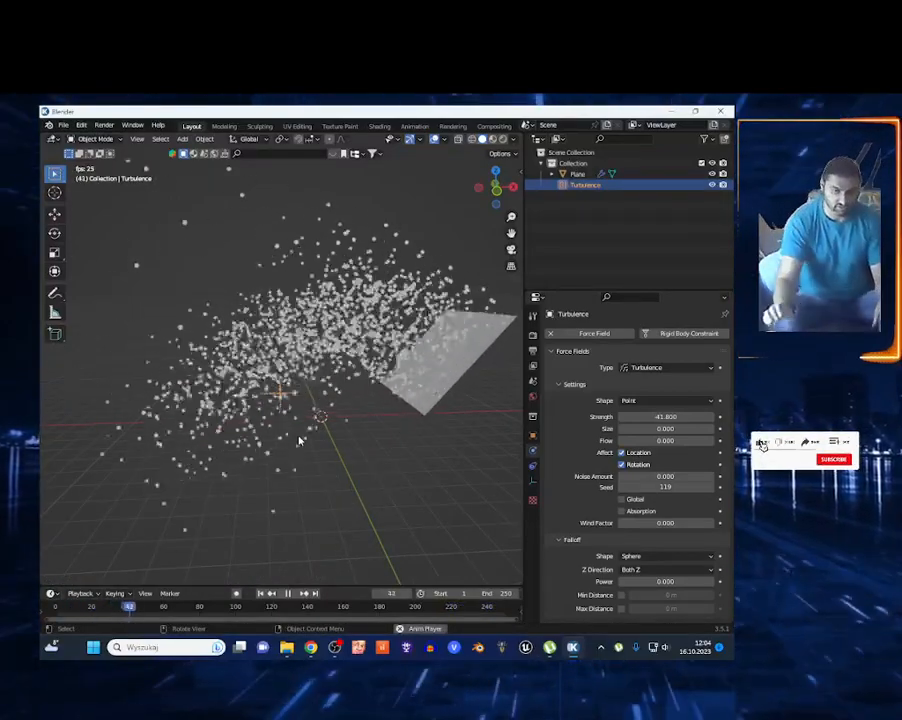
key("space")
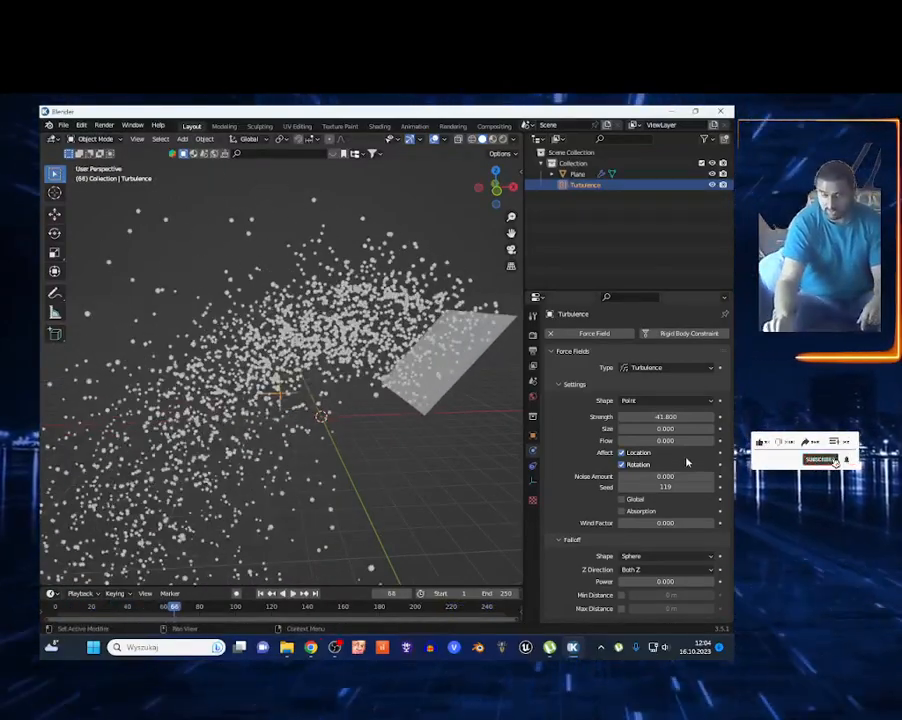
Select only the turbulence field and delete it from the scene.
left_click(678, 368)
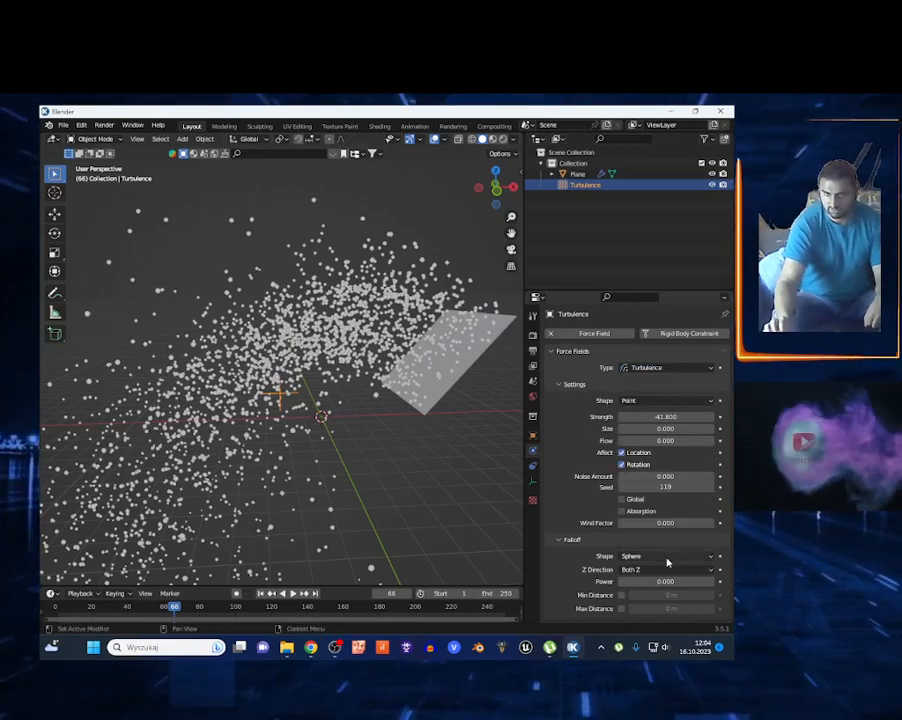
left_click(285, 398)
key("x")
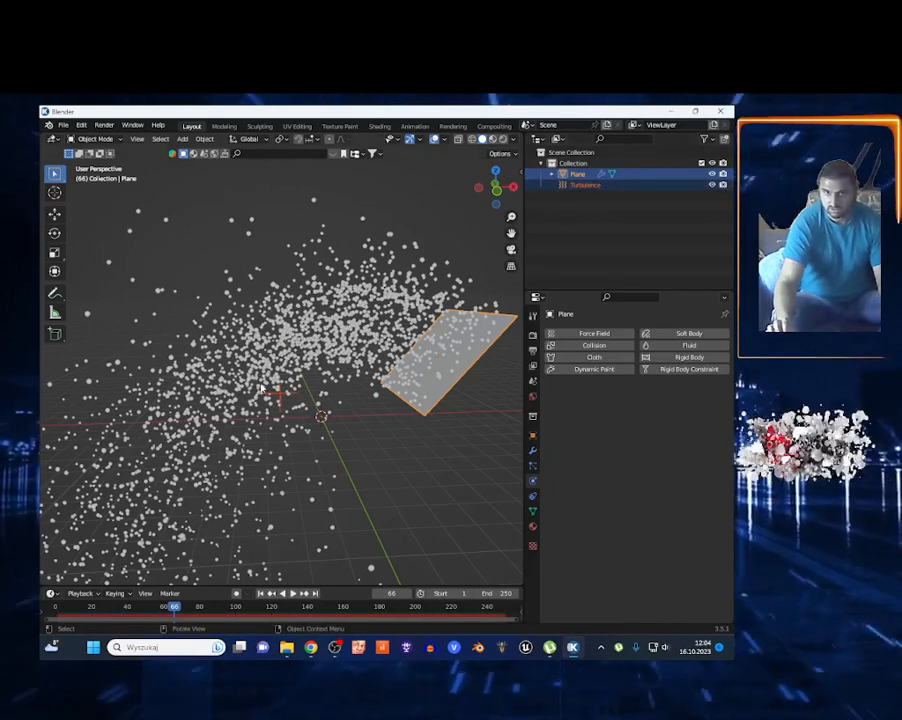
left_click(586, 186)
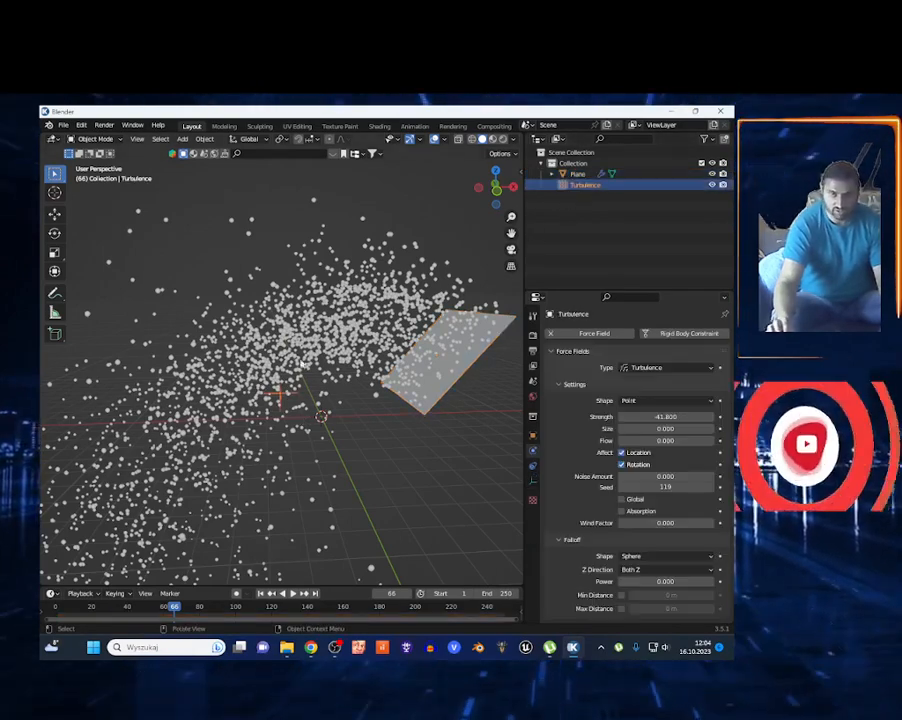
key("x")
left_click(231, 394)
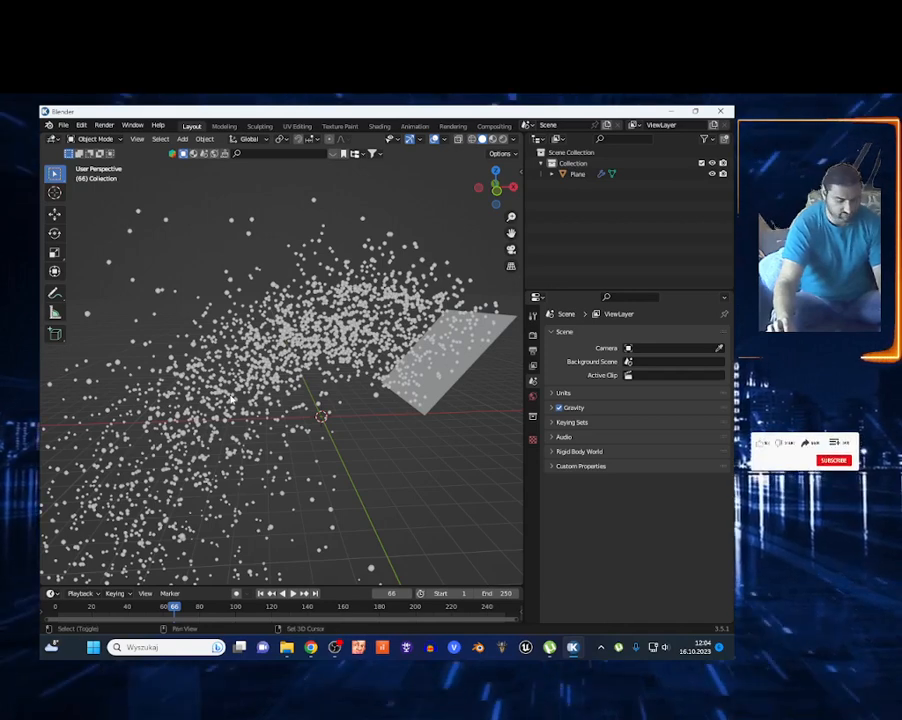
Add a Magnetic force field, move it along the X axis to the plane's emitting side, and raise it about 2.5 m along Z.
key("shift+a")
mouse_move(229, 396)
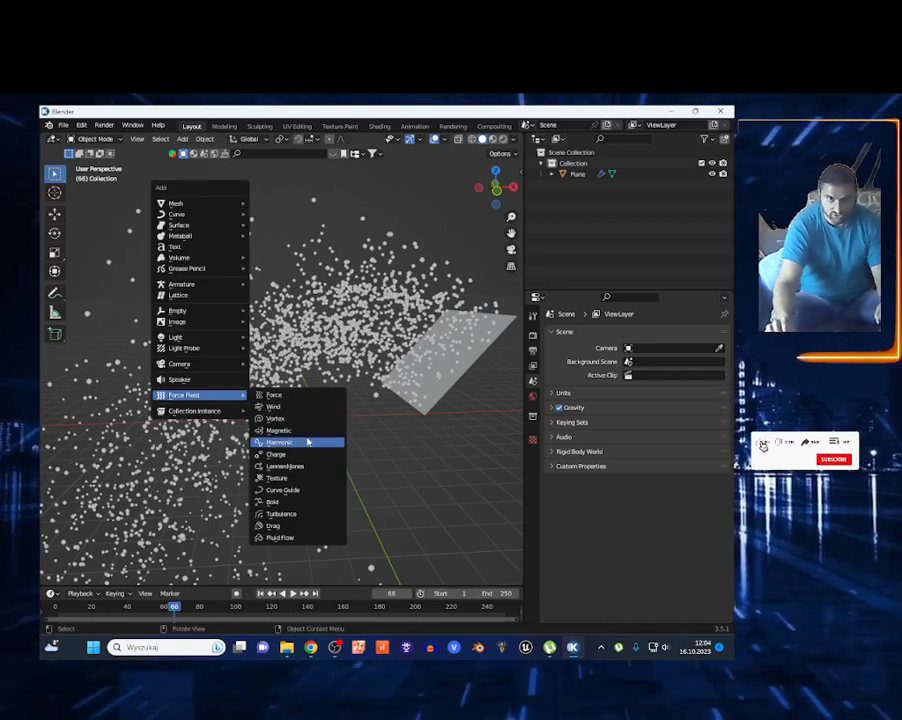
left_click(306, 431)
key("g")
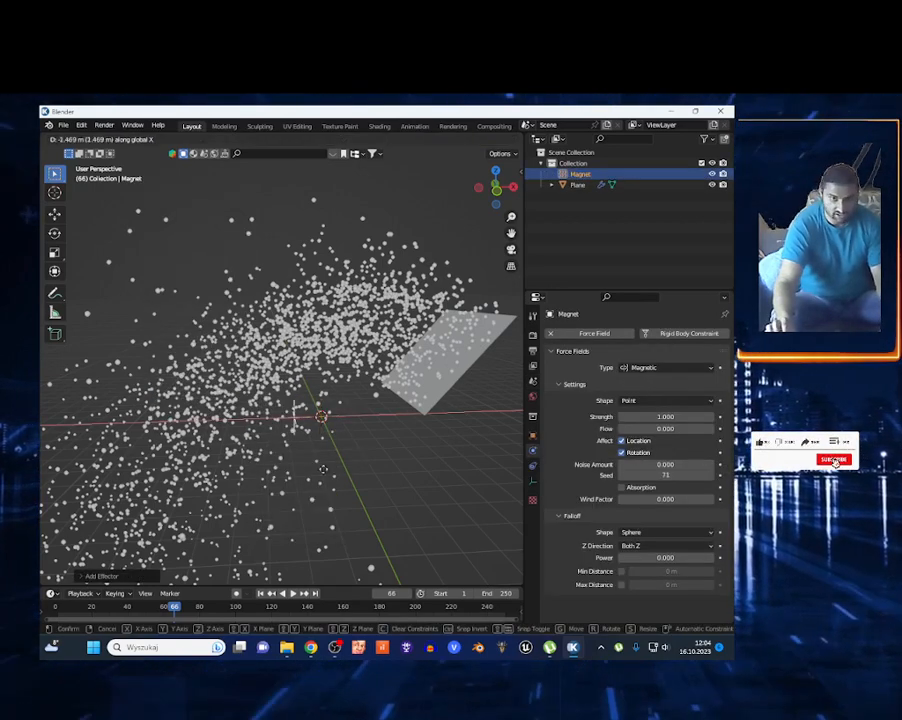
key("z")
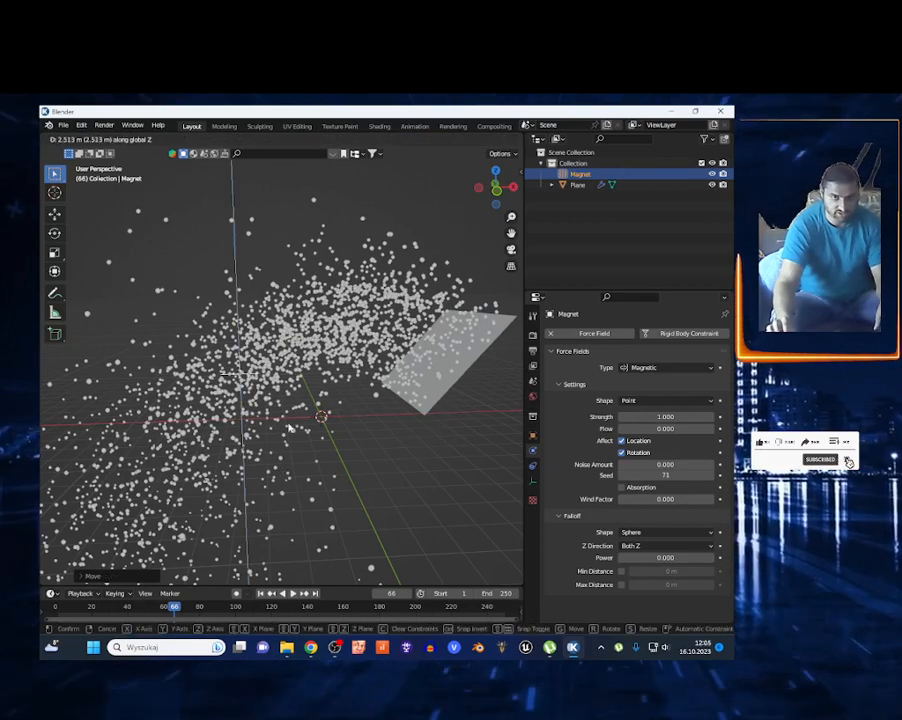
left_click(288, 428)
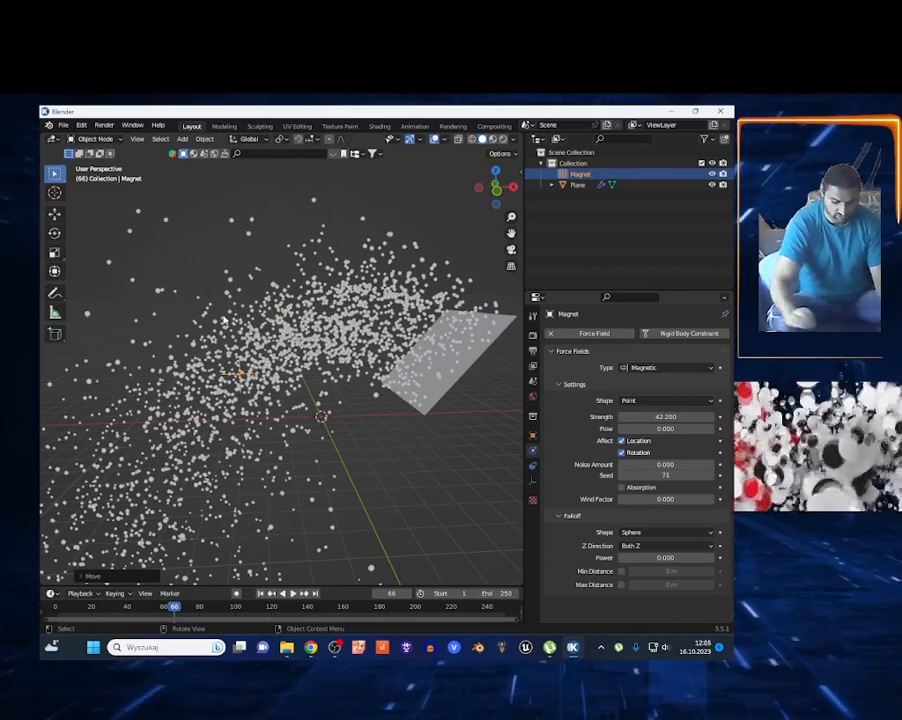
Replay the animation from the first frame with the magnetic strength at 42.2, viewing the stream from near and far, then stop it.
key("shift+Left")
key("space")
scroll(262, 334, "down", 3)
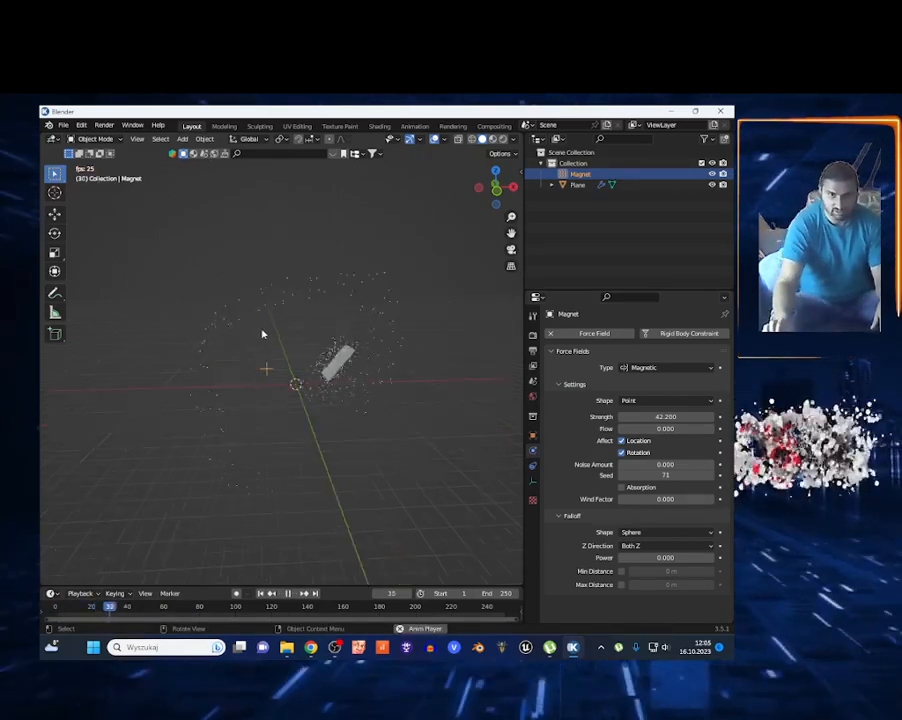
scroll(262, 334, "down", 4)
scroll(288, 376, "up", 10)
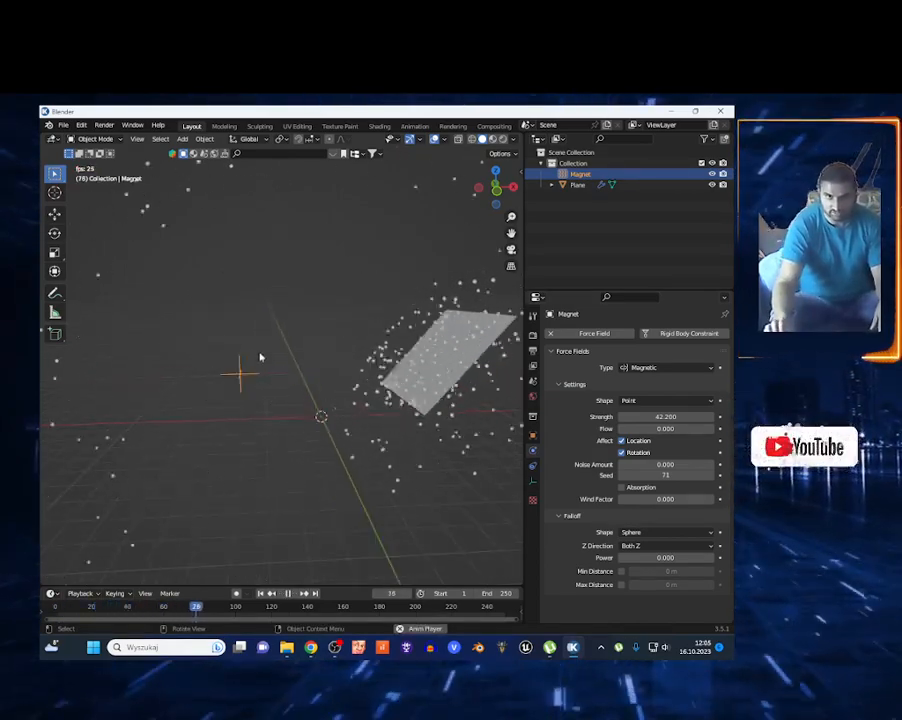
key("space")
Set the magnetic field's strength to 6.4, replay from the first frame while viewing the particles from different angles, and stop playback.
left_click_drag(677, 417, 657, 417)
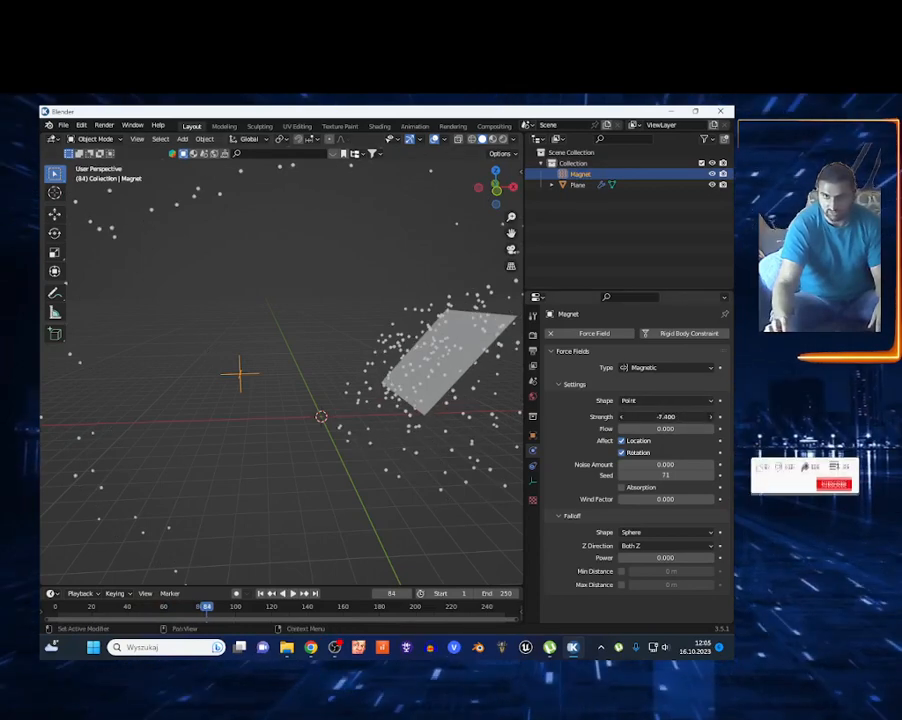
key("shift+Left")
key("space")
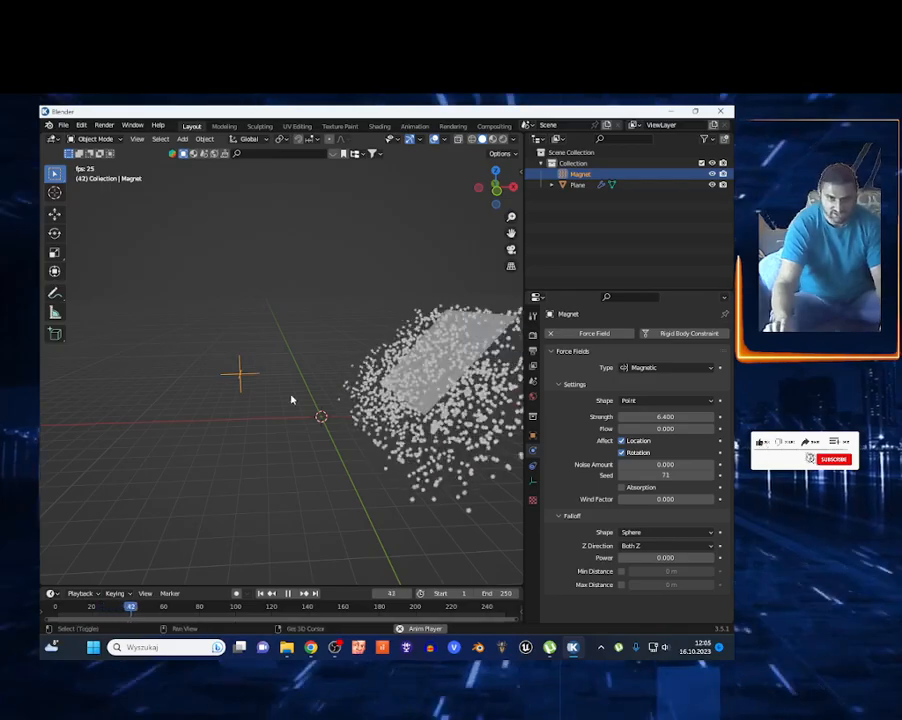
key("shift+grave")
key("w")
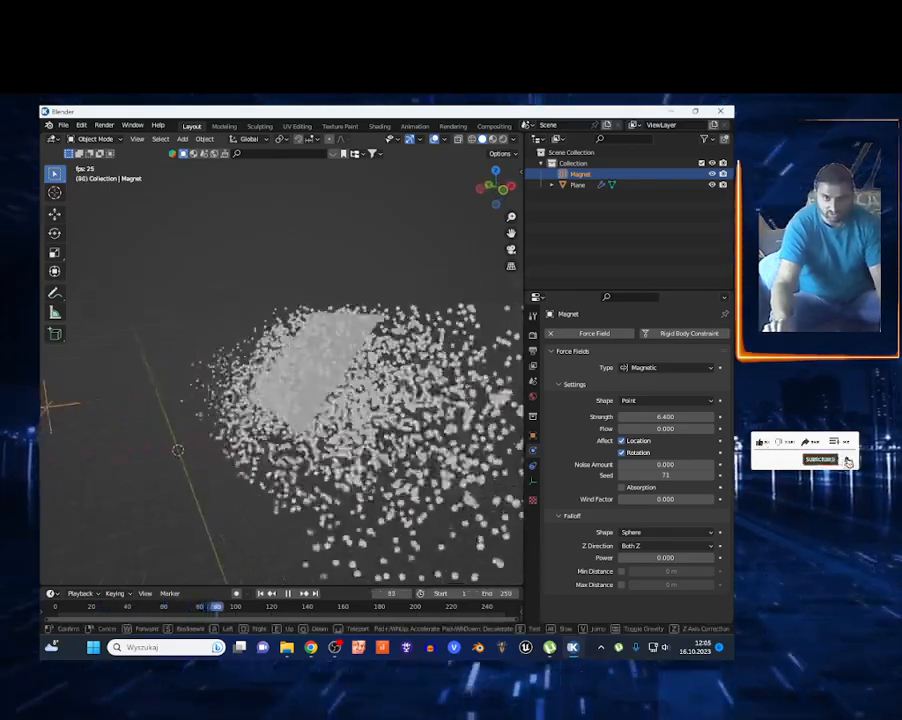
key("a")
key("d")
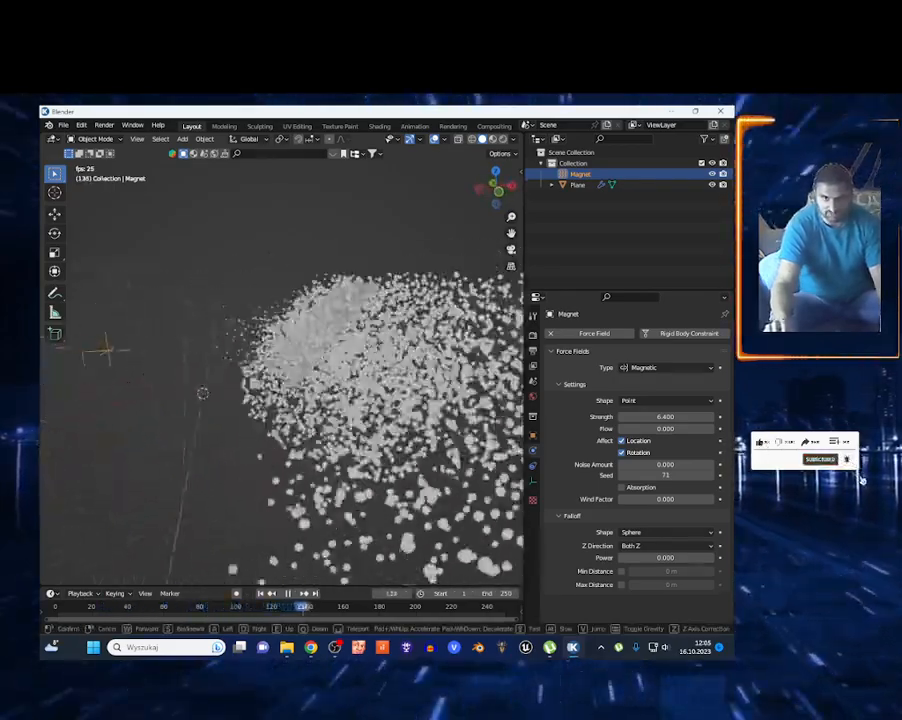
key("a")
key("d")
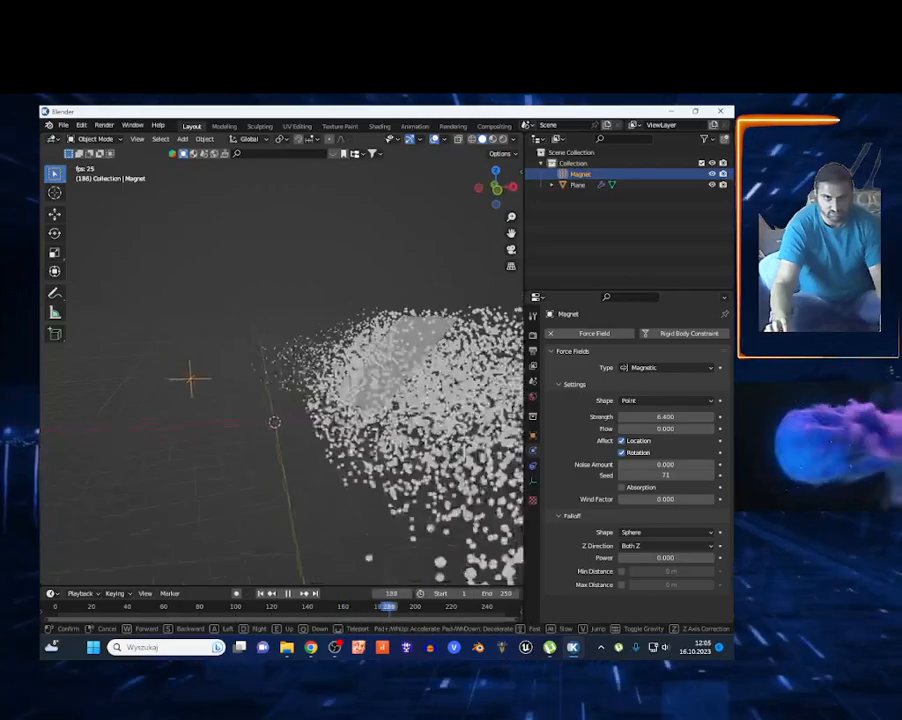
left_click(292, 400)
key("space")
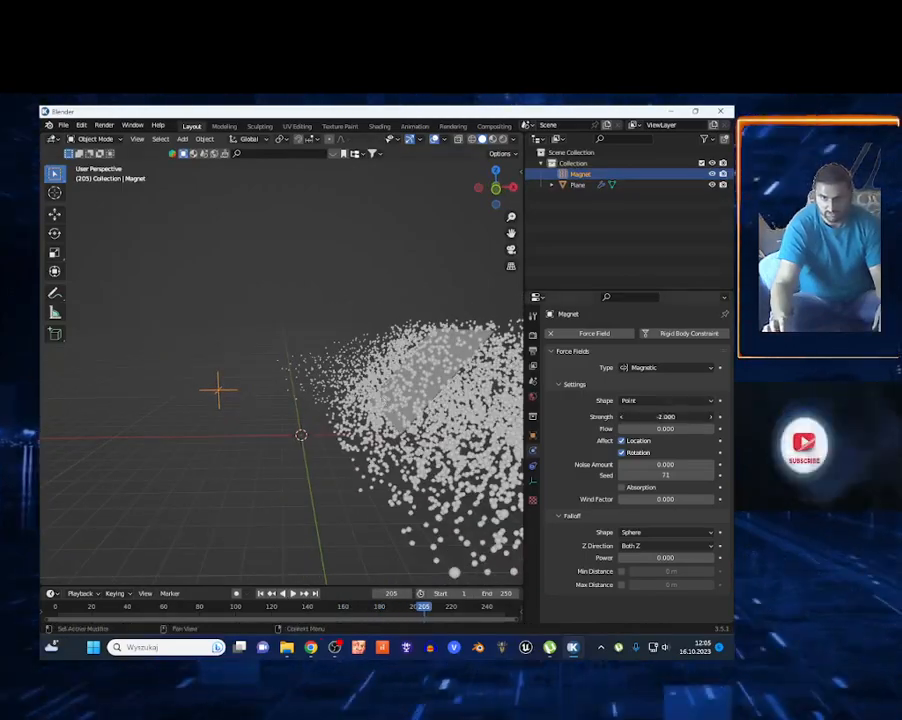
Set the magnetic field's strength to -8.7, replay from the first frame, and fly around and through the particle cloud.
key("shift+Left")
key("space")
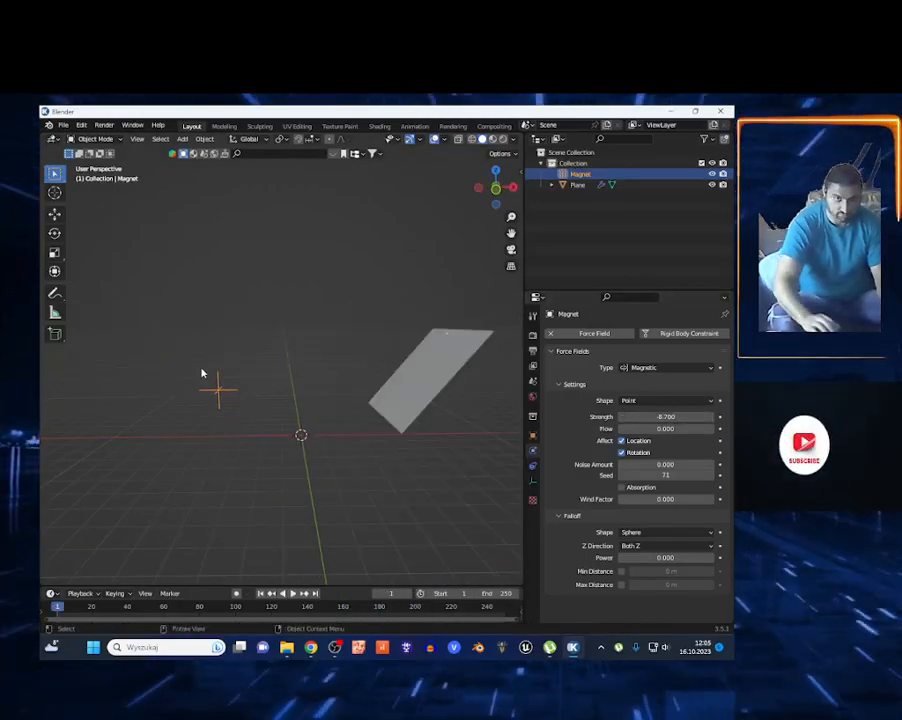
key("shift+grave")
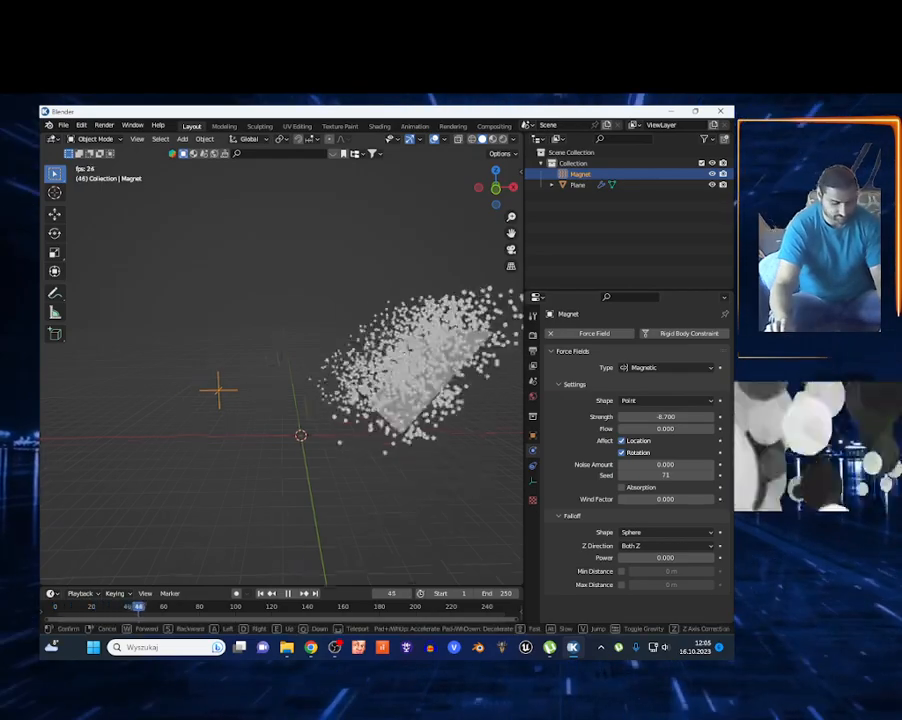
key("a")
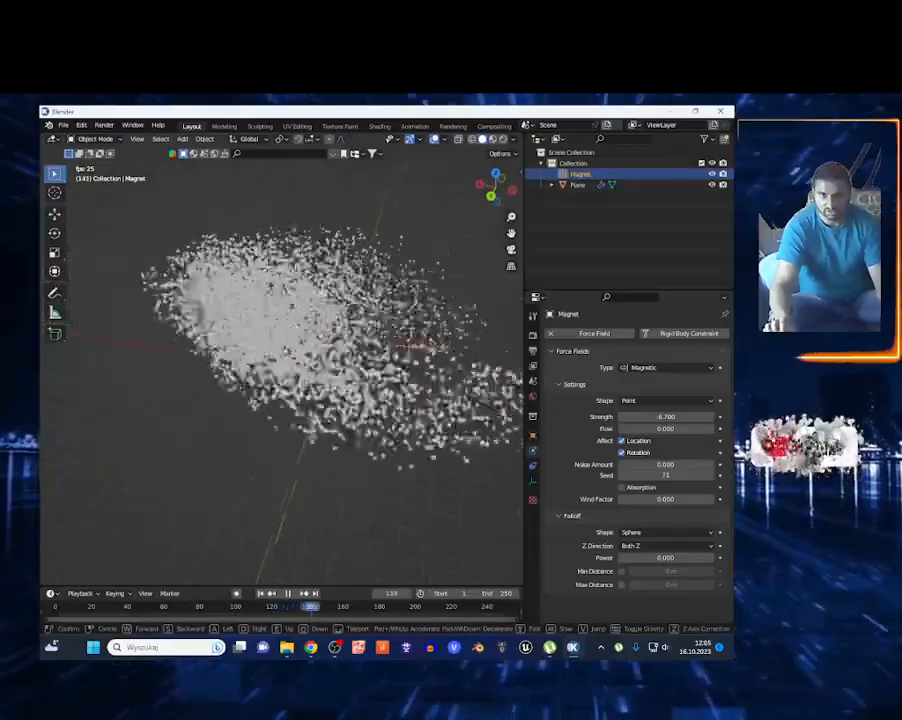
key("w")
key("w")
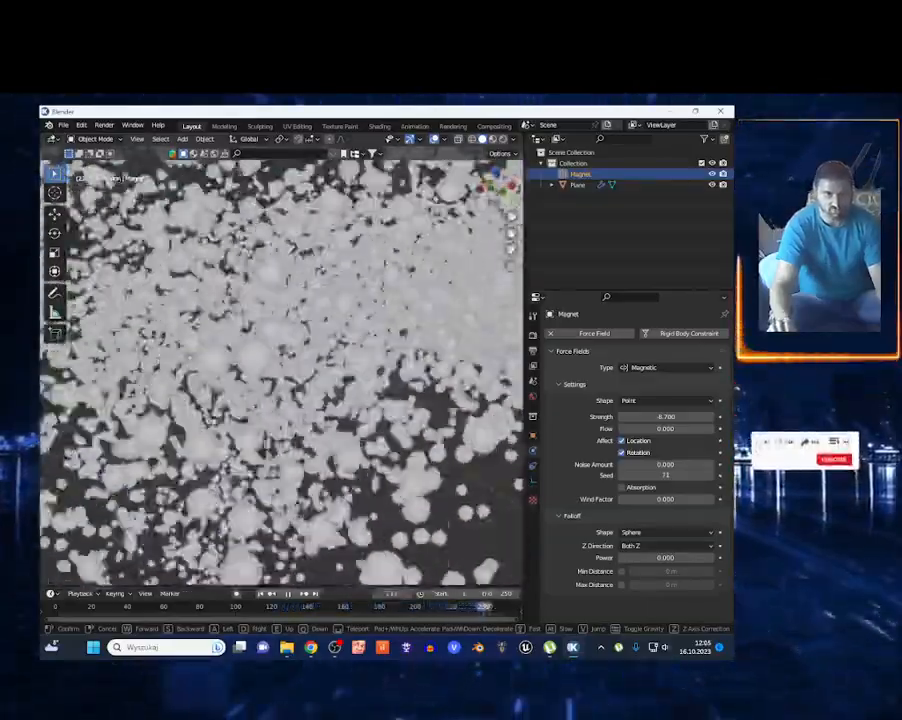
key("s")
key("q")
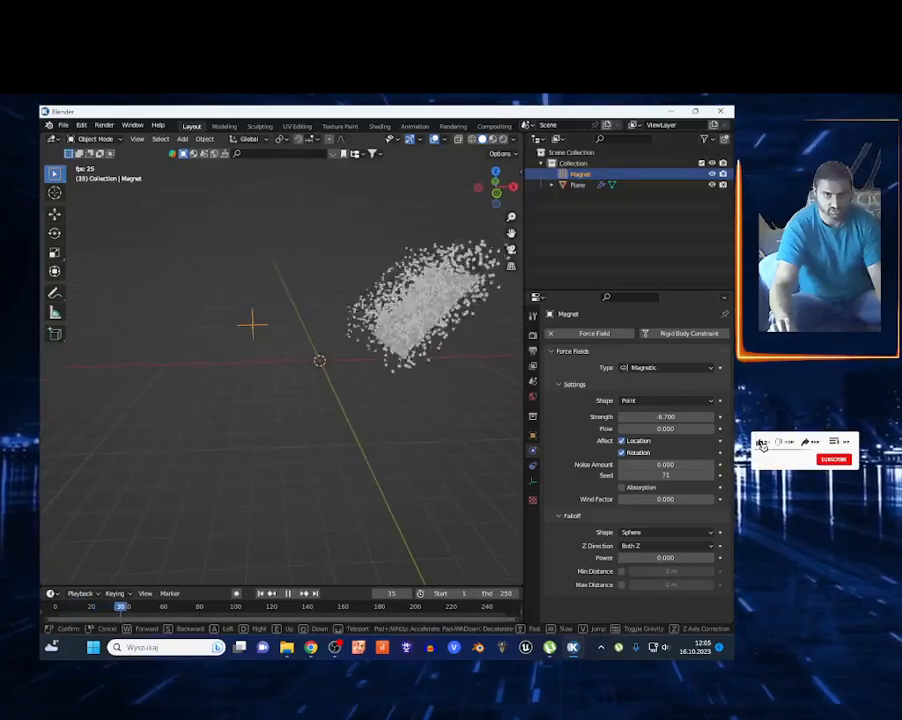
key("w")
key("a")
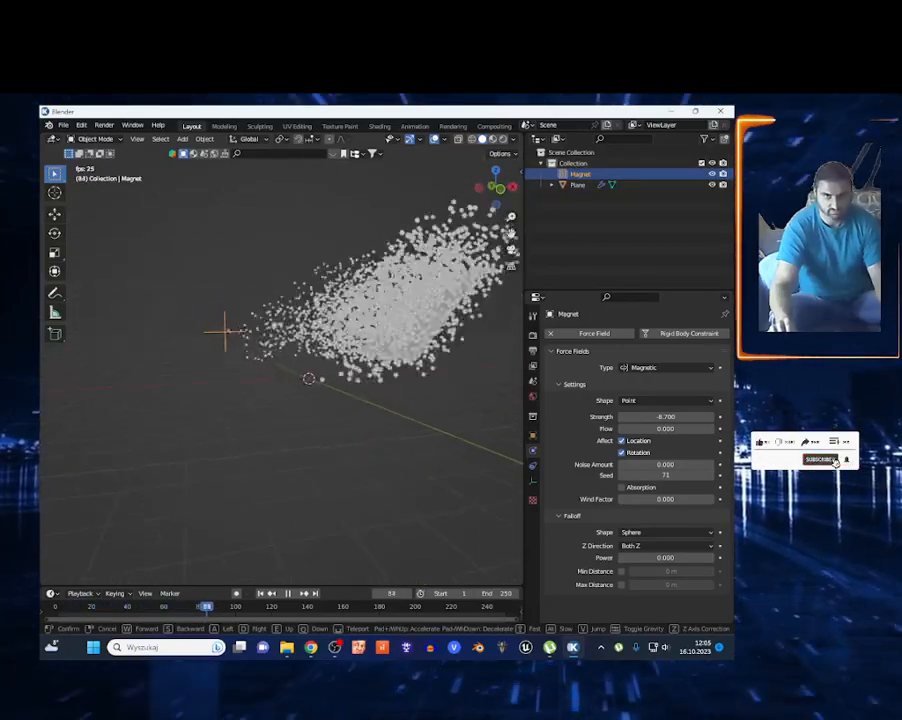
left_click(236, 374)
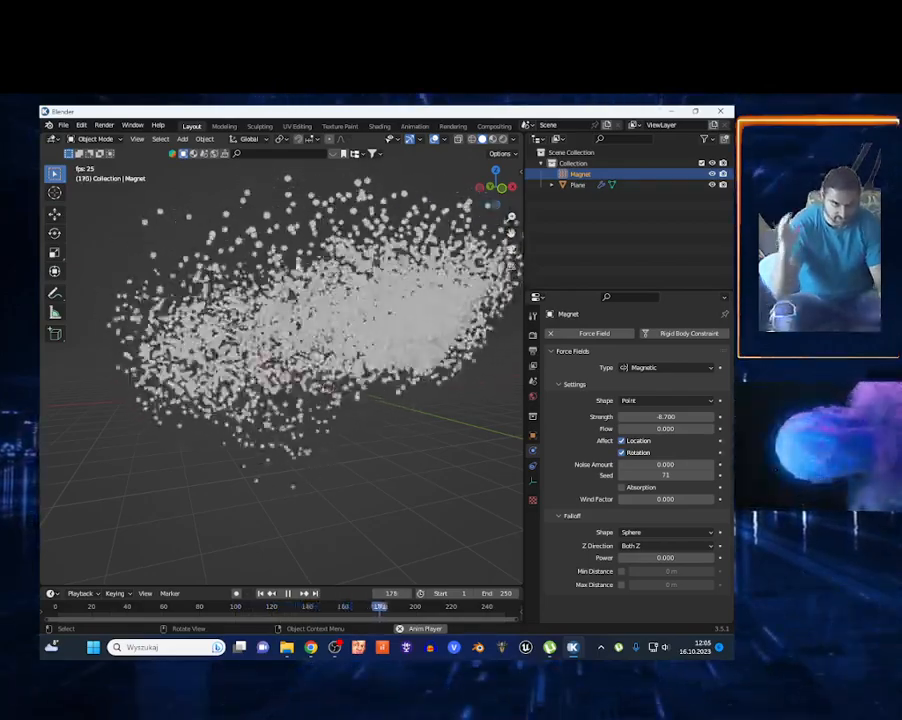
Examine the particle stream between the plane and the magnetic field from a closer viewpoint, then stop playback.
key("shift+grave")
key("s")
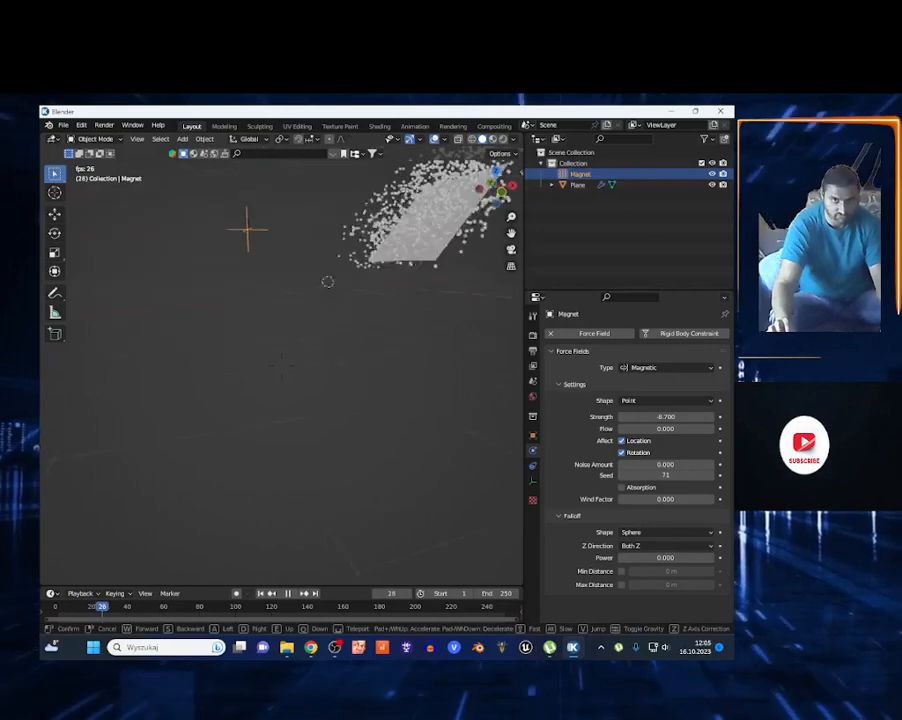
key("w")
left_click(455, 317)
key("space")
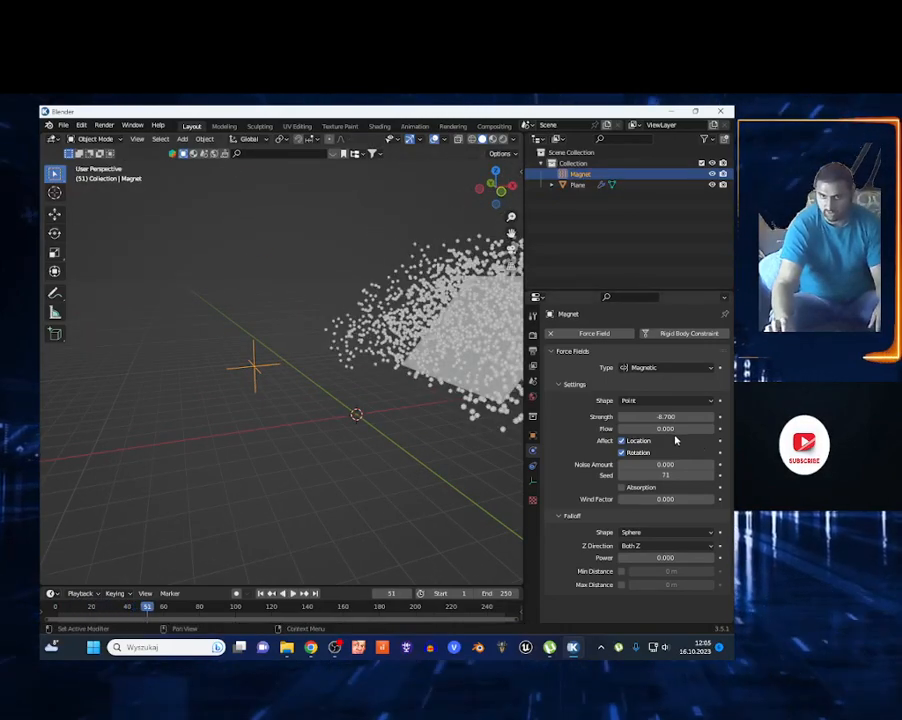
Set the magnetic field's Flow to 10, replay from the first frame, and fly around the emitting plane and the field.
key("shift+Left")
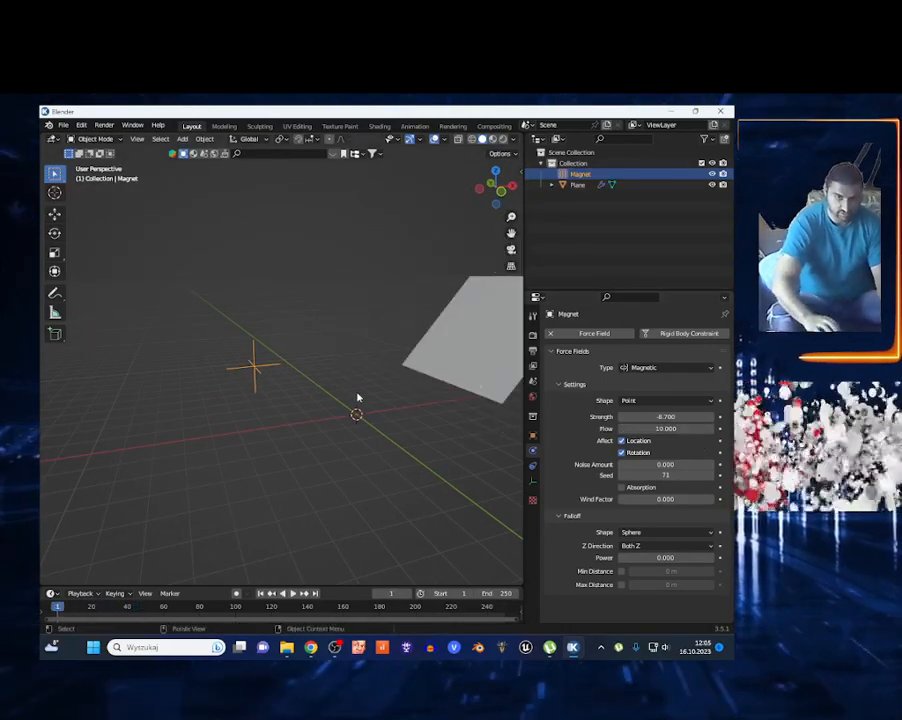
key("shift+grave")
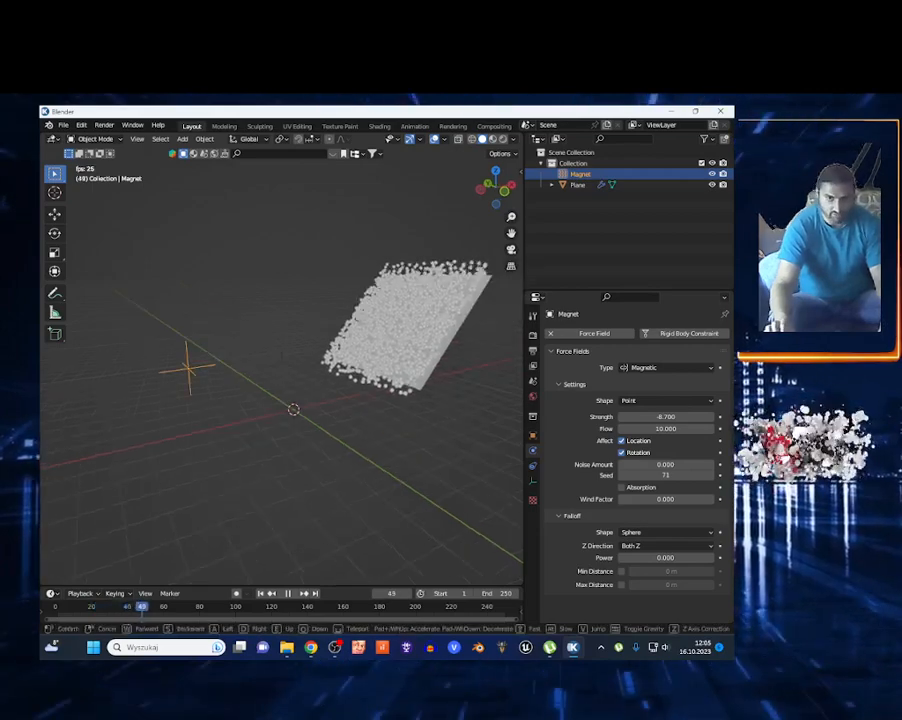
key("w")
key("d")
key("a")
key("d")
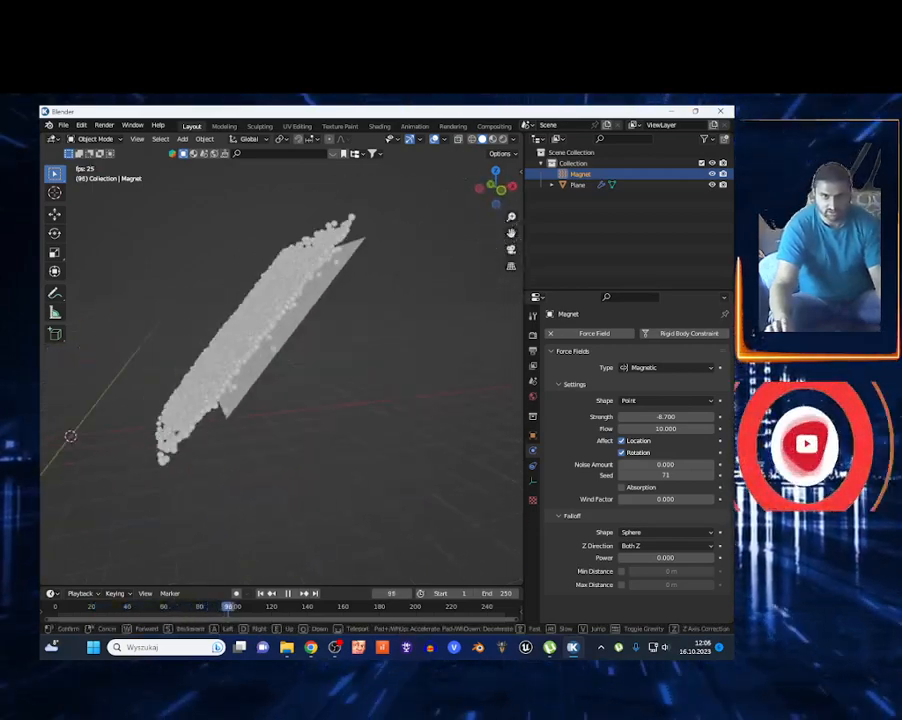
key("a")
key("w")
key("a")
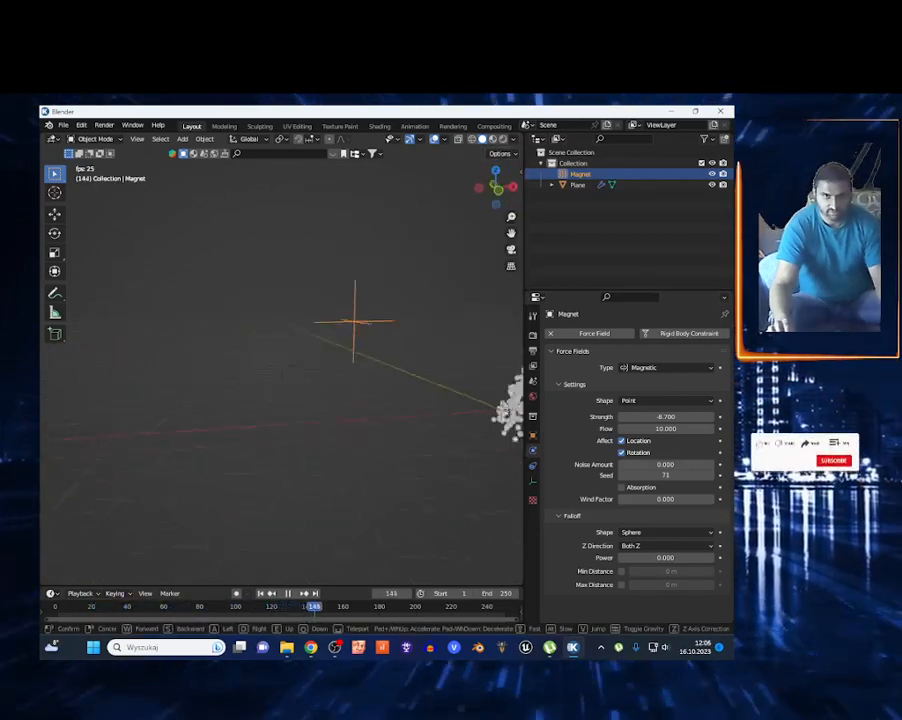
key("Escape")
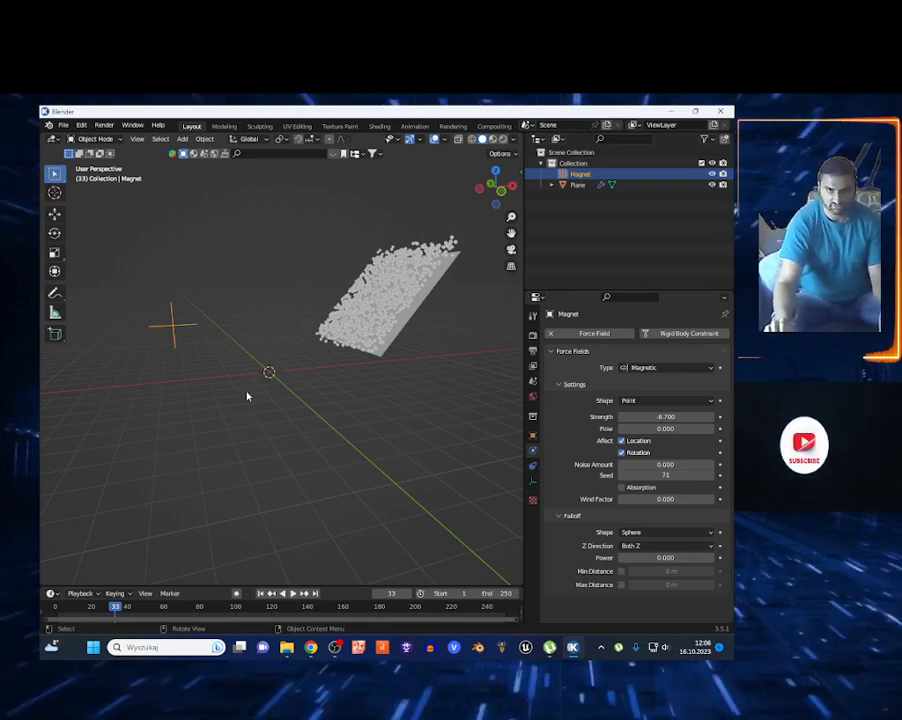
View the paused particles and the magnetic field from other angles, then switch to OBS Studio.
key("shift+grave")
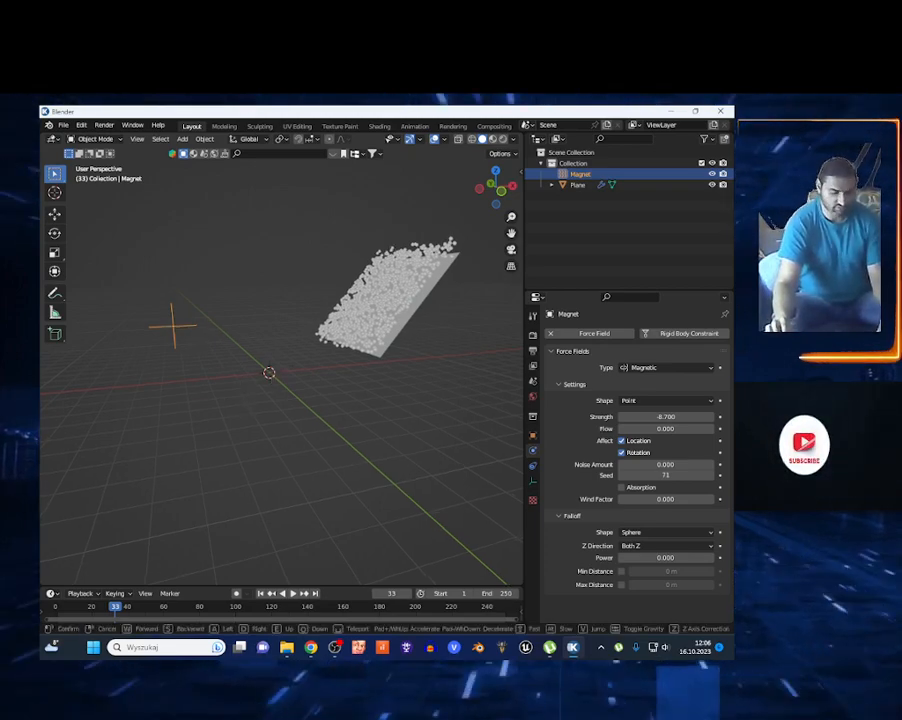
key("w")
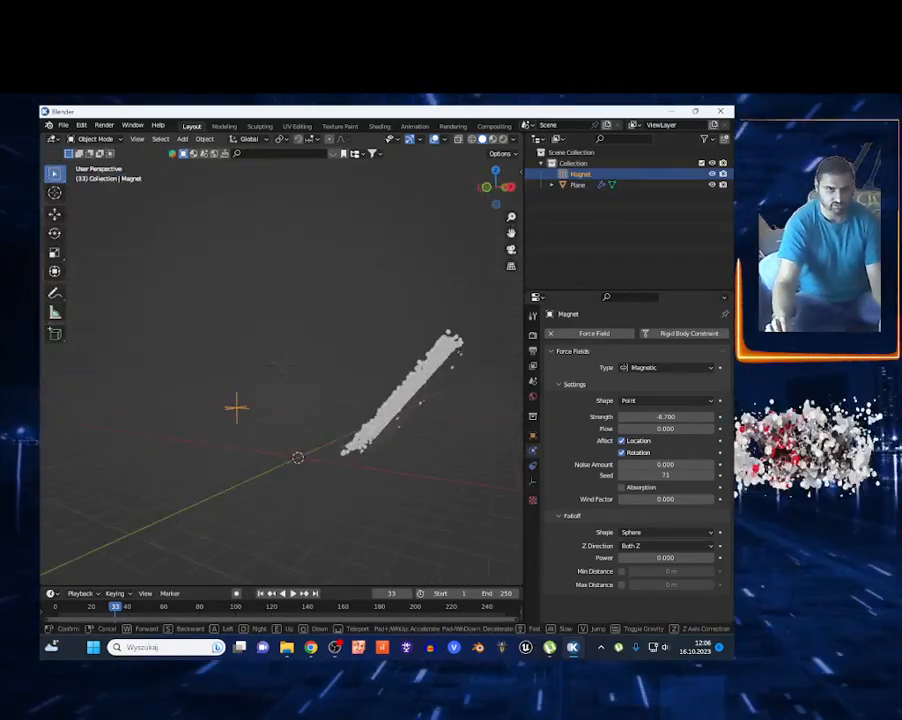
key("a")
left_click(231, 378)
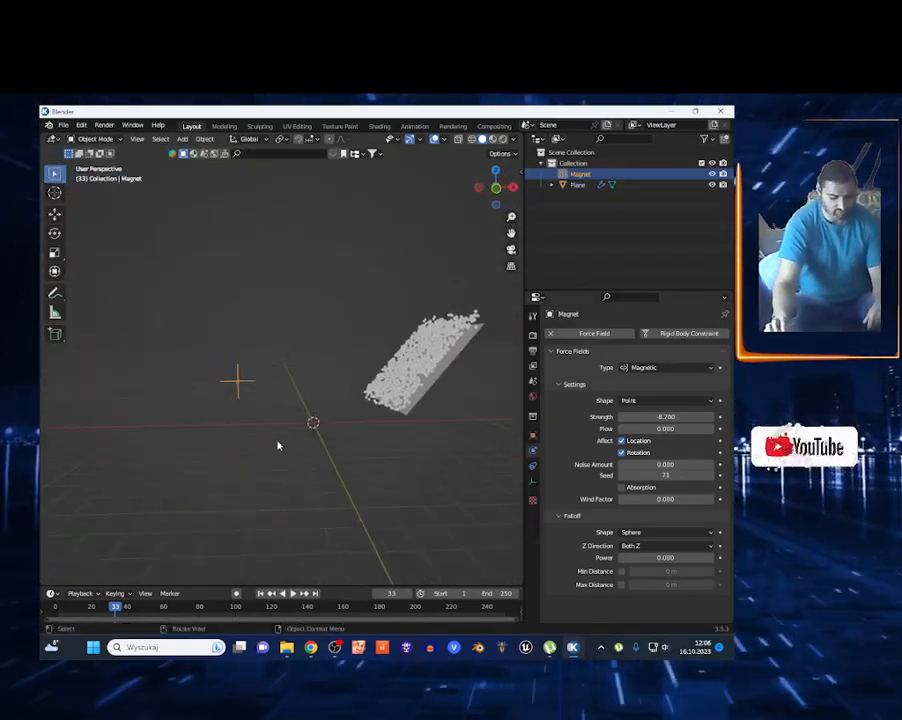
left_click(336, 648)
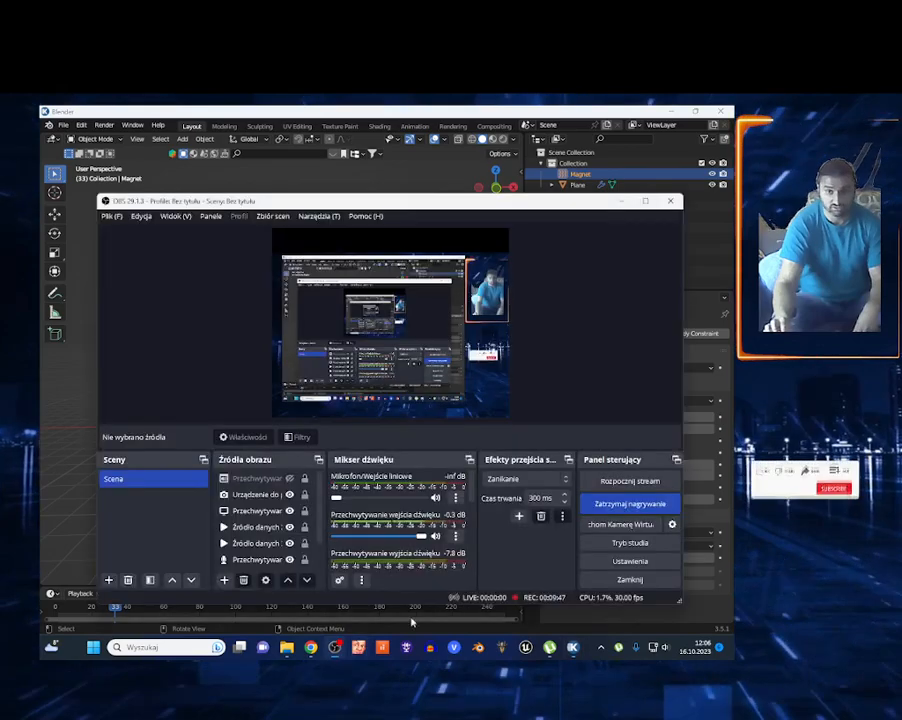